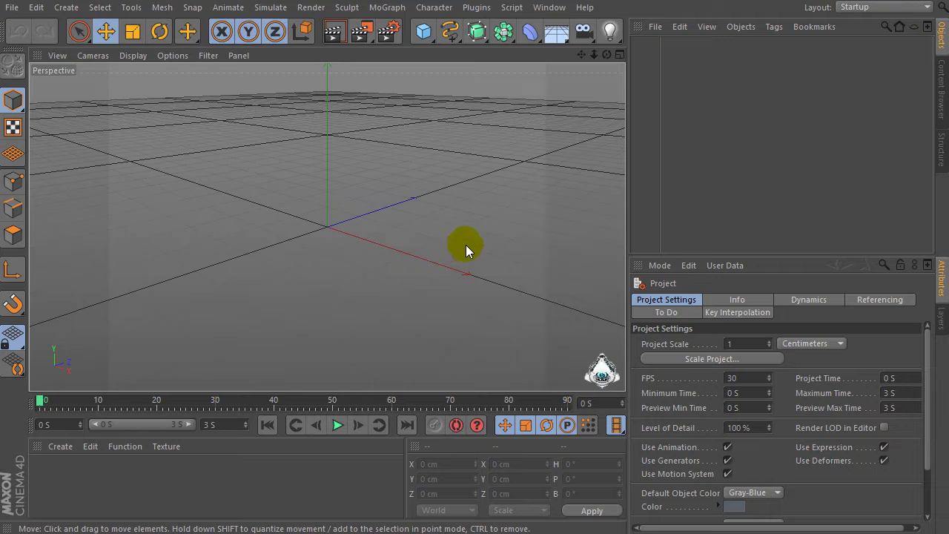
Step: Add a particle Emitter object to the empty scene
left_click(268, 8)
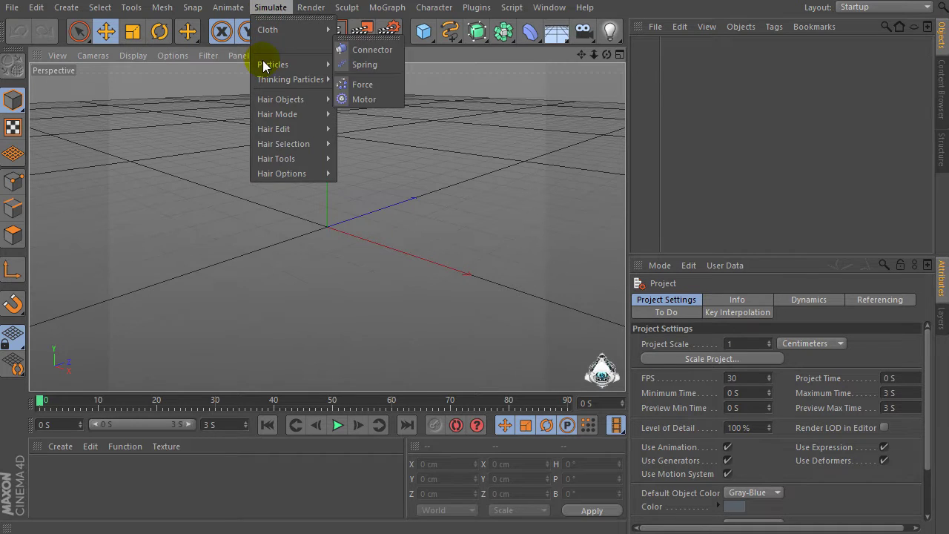
mouse_move(275, 64)
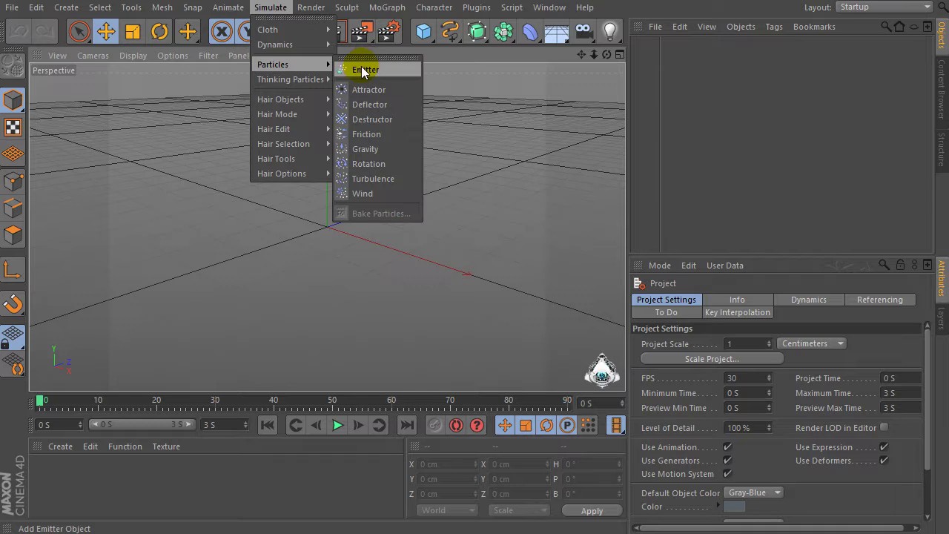
left_click(363, 70)
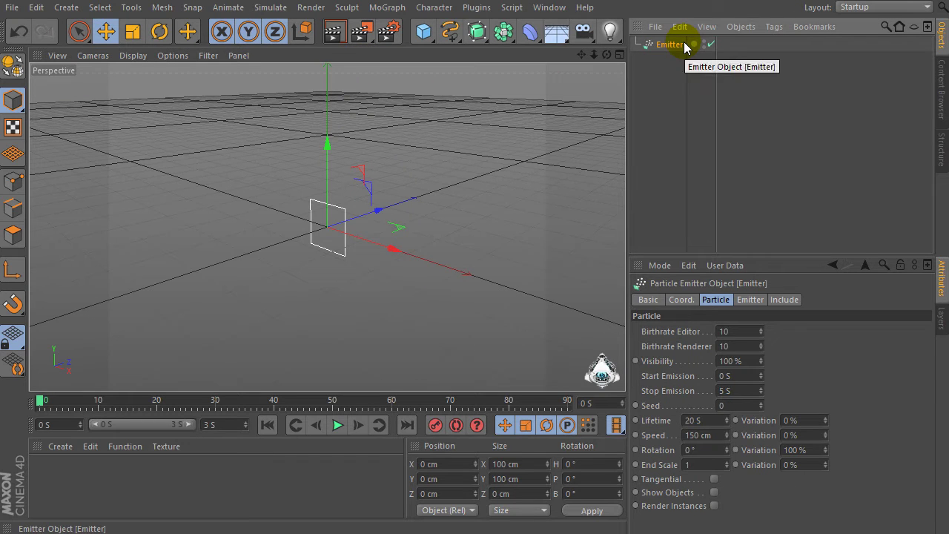
Step: Add a sphere with a 10 cm radius and make it a child of the Emitter
left_click(423, 32)
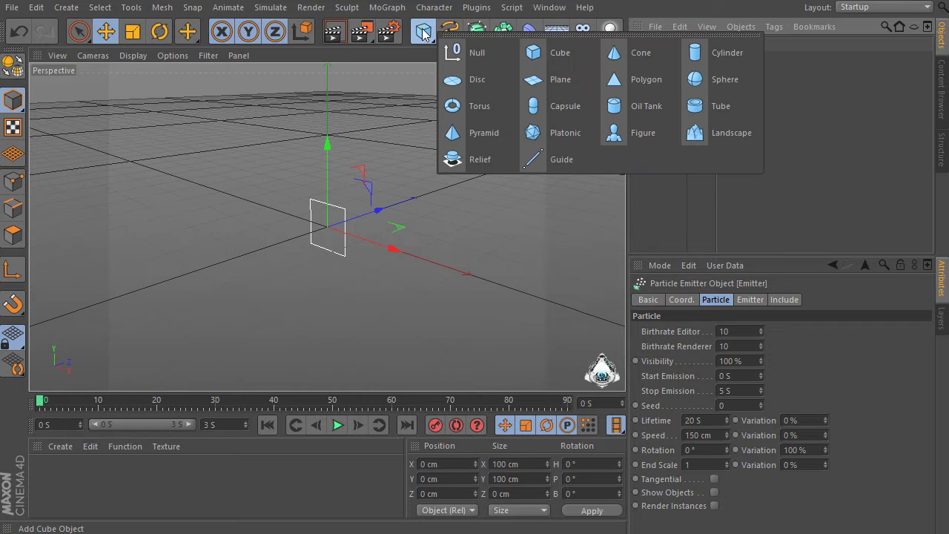
left_click(706, 80)
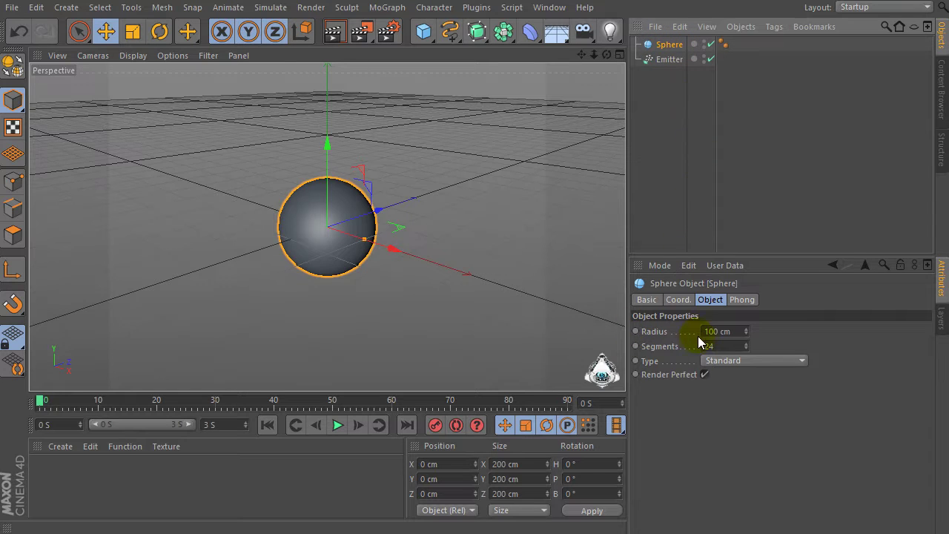
left_click(743, 331)
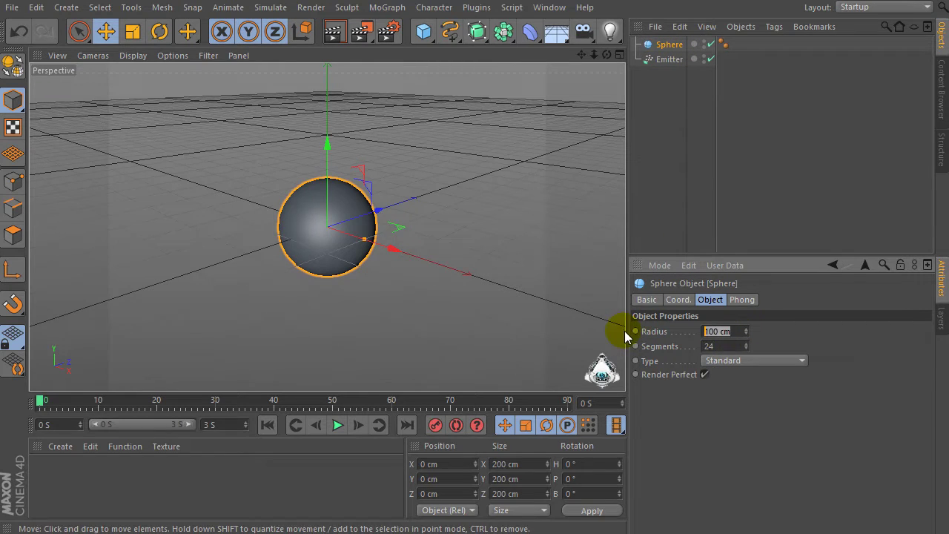
type("10")
key("Return")
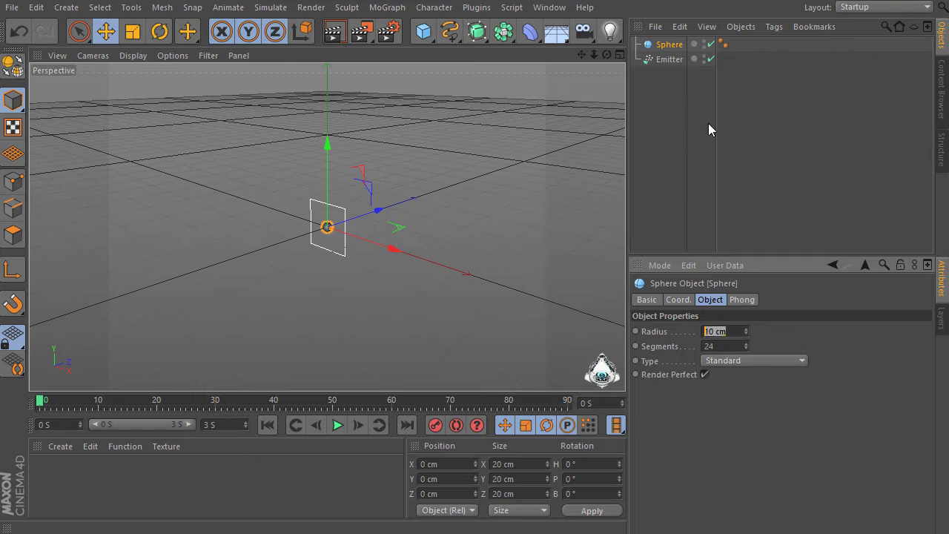
left_click(670, 49)
left_click_drag(671, 64, 671, 65)
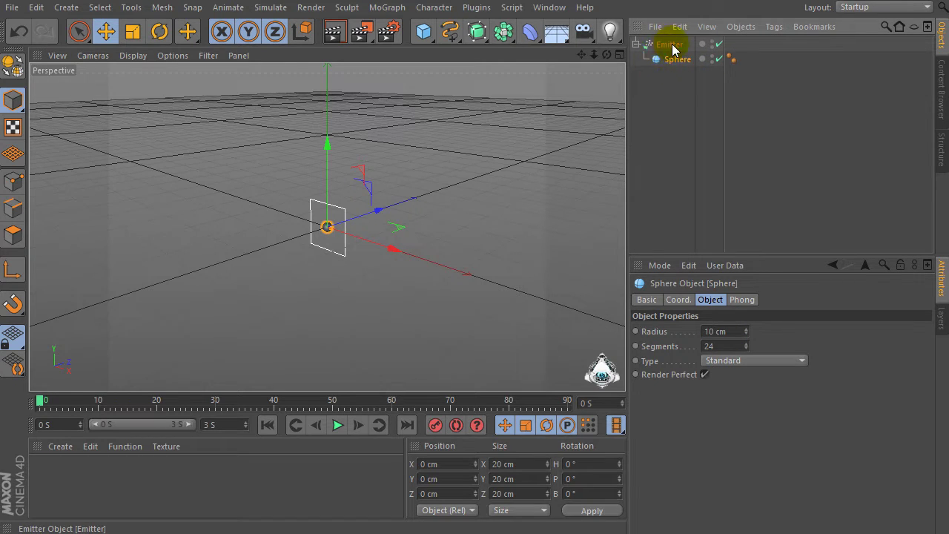
Step: Set the Emitter's editor and renderer birthrates to 2 and its particle lifetime to 15 S
left_click(670, 46)
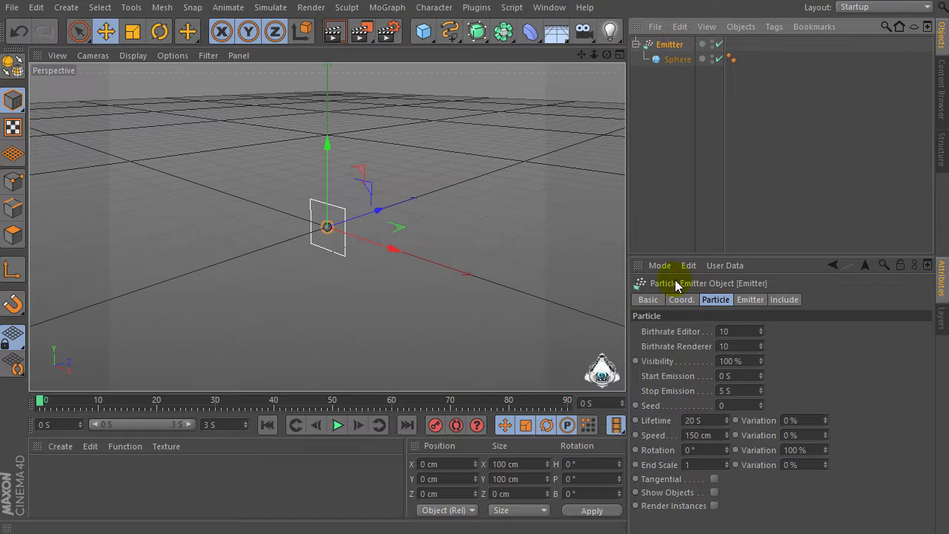
left_click_drag(710, 255, 711, 243)
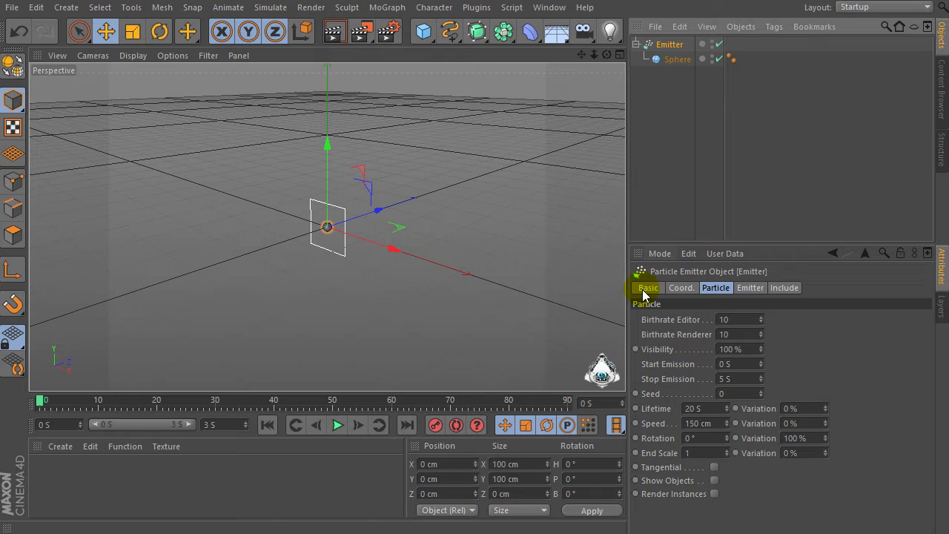
left_click(725, 319)
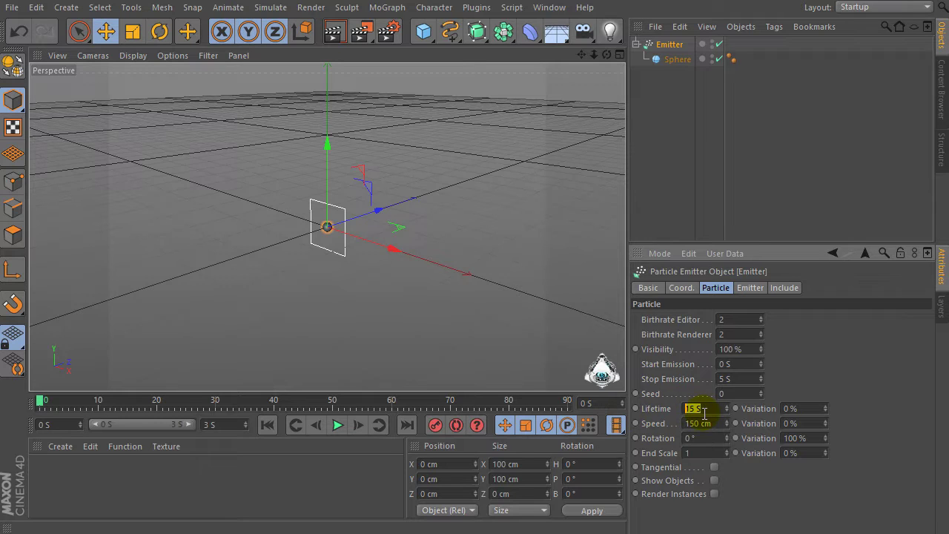
Step: Extend the project end time to 15 S and stretch the preview range over the full 15 seconds
left_click(240, 424)
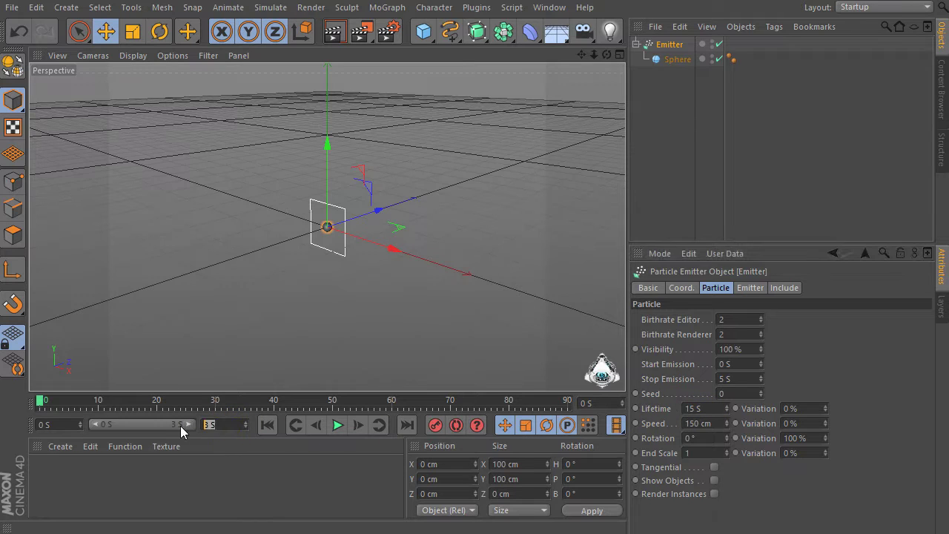
key("Return")
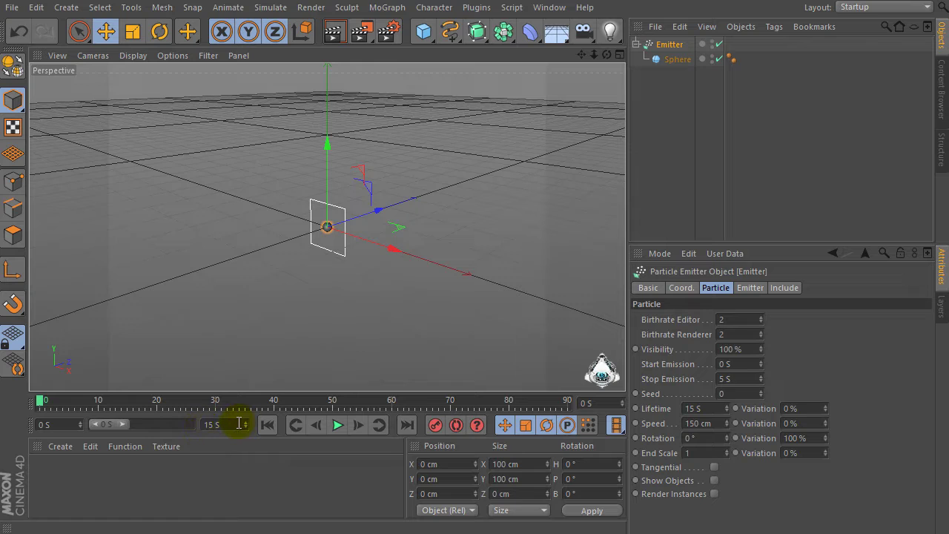
left_click_drag(129, 424, 210, 424)
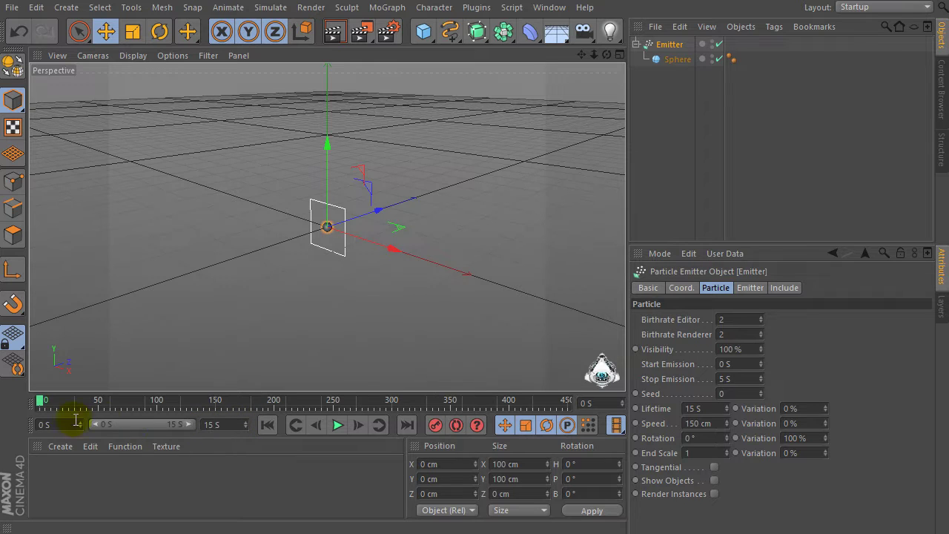
Step: Set the Emitter's particle speed to 1500 cm and enable Show Objects
double_click(713, 423)
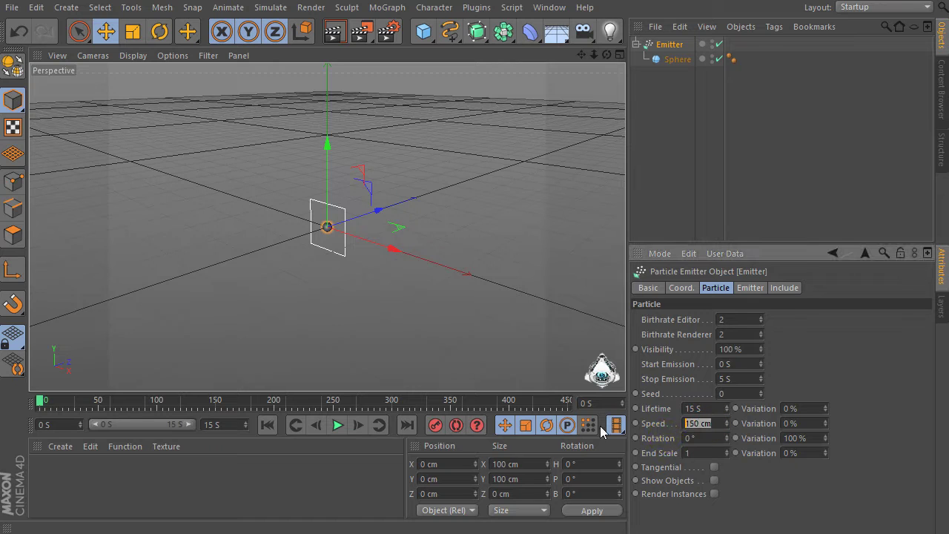
type("1500")
Step: Play the animation to preview the emitted spheres, and return the timeline to frame 0
left_click(338, 425)
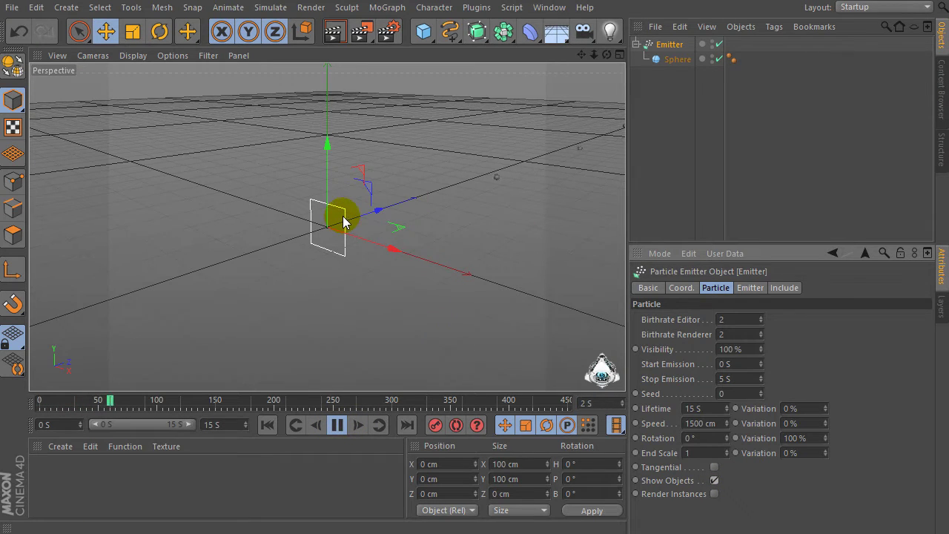
left_click(337, 425)
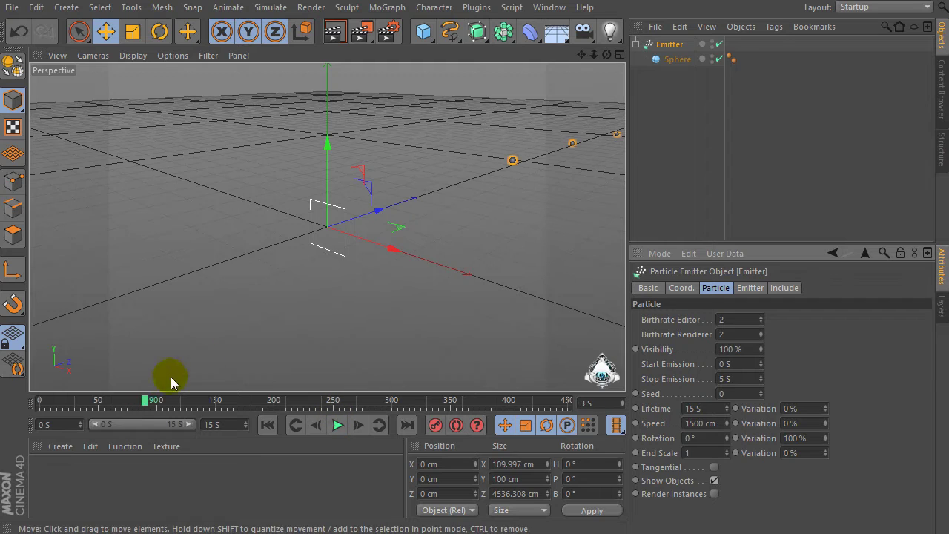
left_click_drag(145, 401, 40, 400)
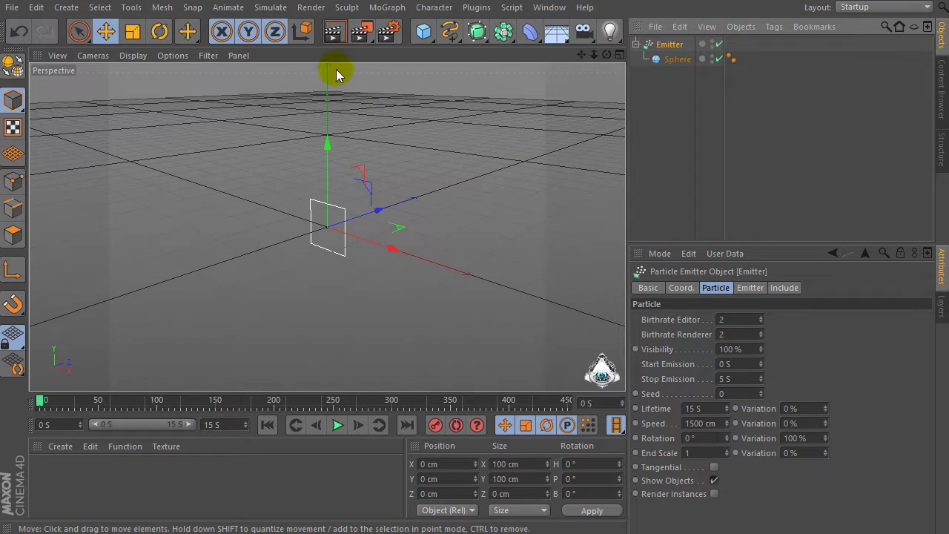
Step: Add a MoGraph Tracer object linked to the Emitter
left_click(388, 7)
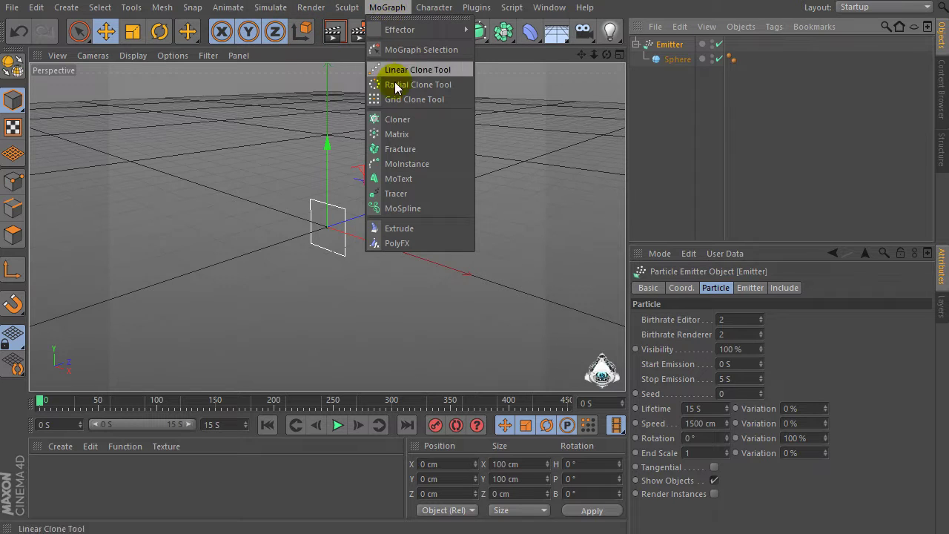
left_click(415, 193)
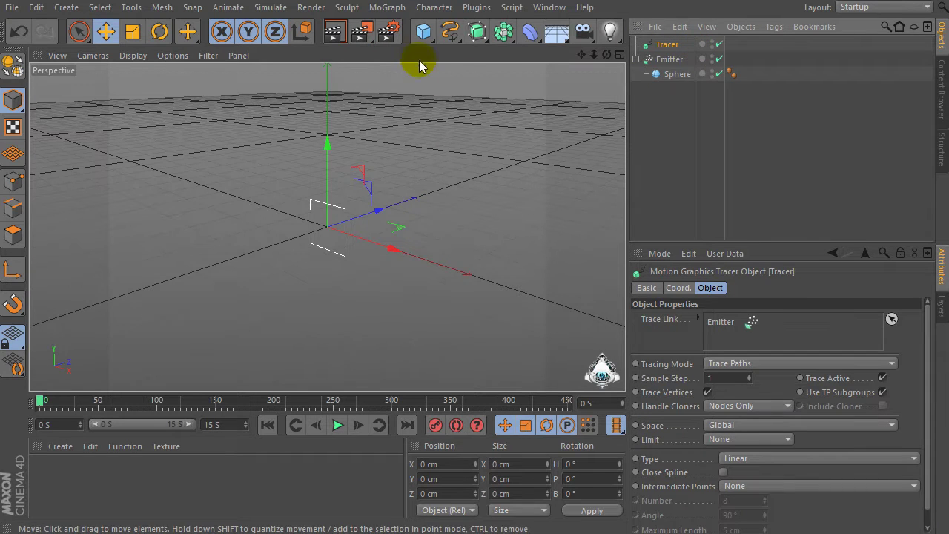
Step: Add a rectangle spline with a width of 40 cm and a height of 10 cm
left_click(448, 33)
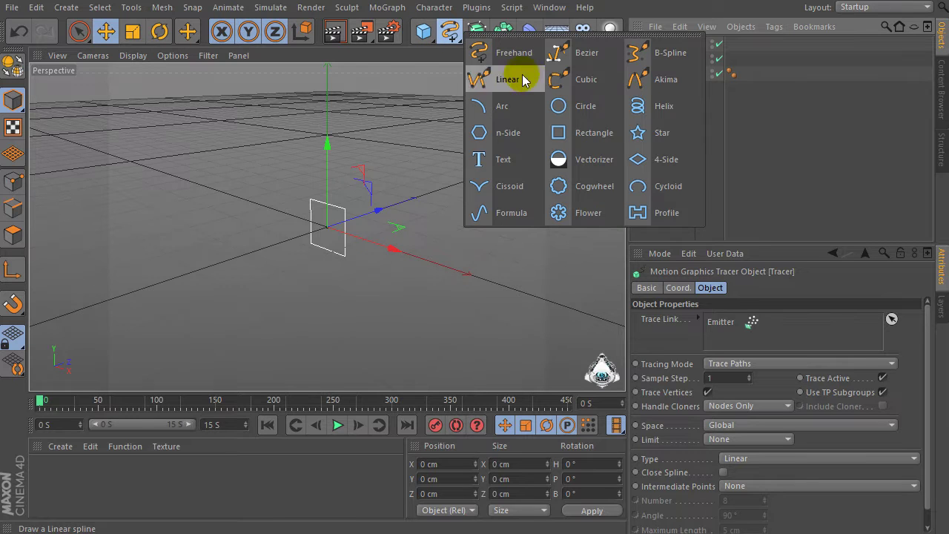
left_click(577, 134)
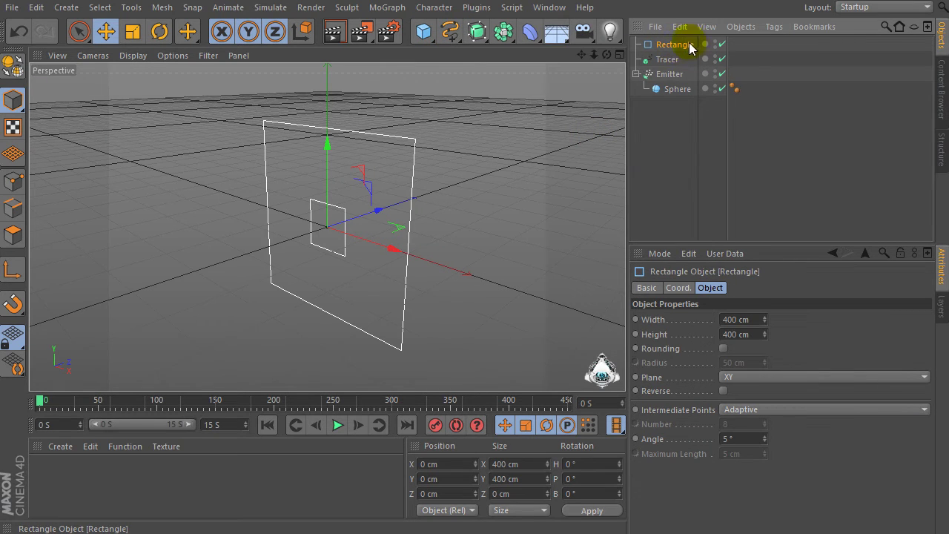
double_click(755, 319)
type("40")
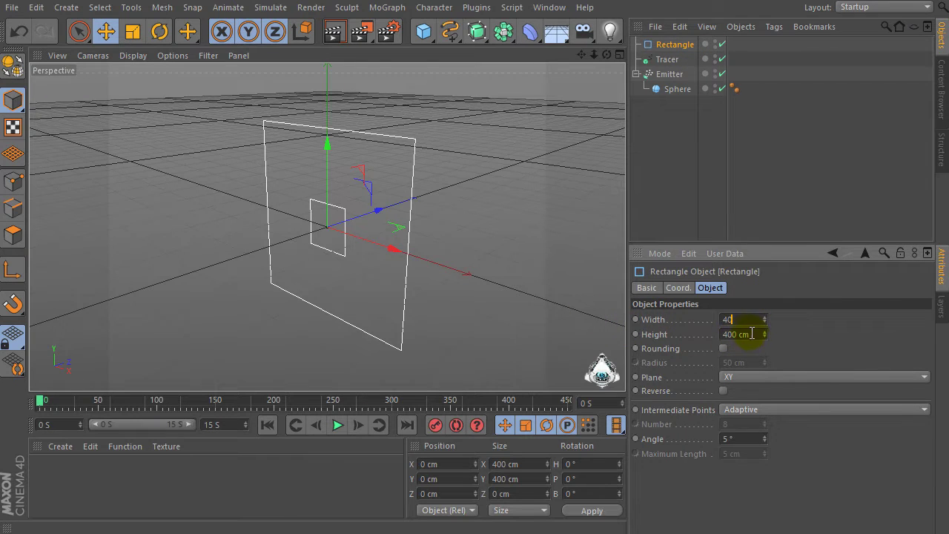
key("Tab")
type("10")
key("Return")
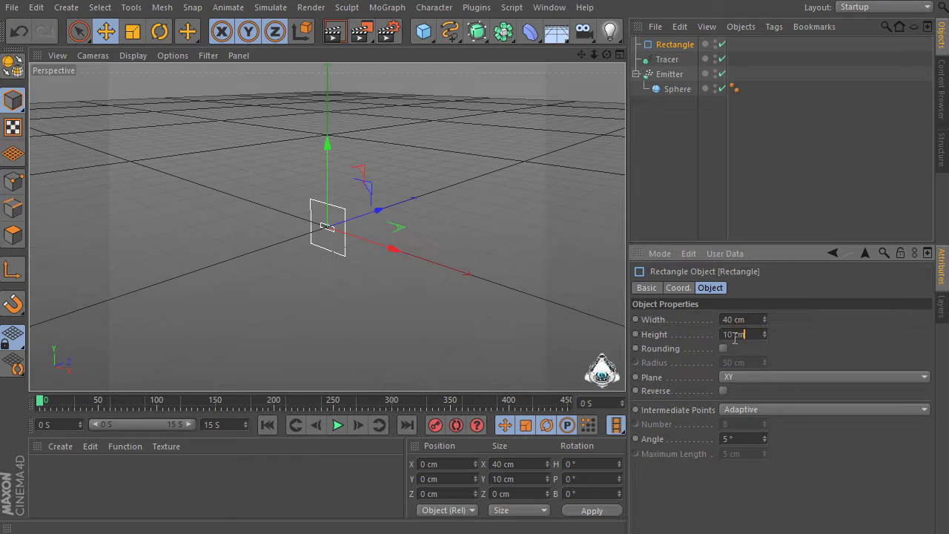
left_click(759, 322)
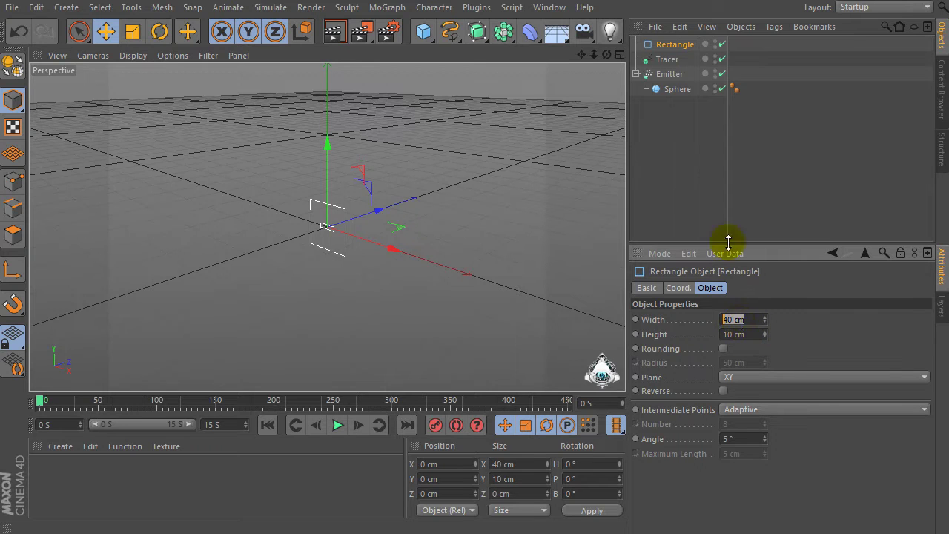
Step: Add a Sweep NURBS and make the Rectangle and the Tracer its children, with the Rectangle above the Tracer
left_click(481, 34)
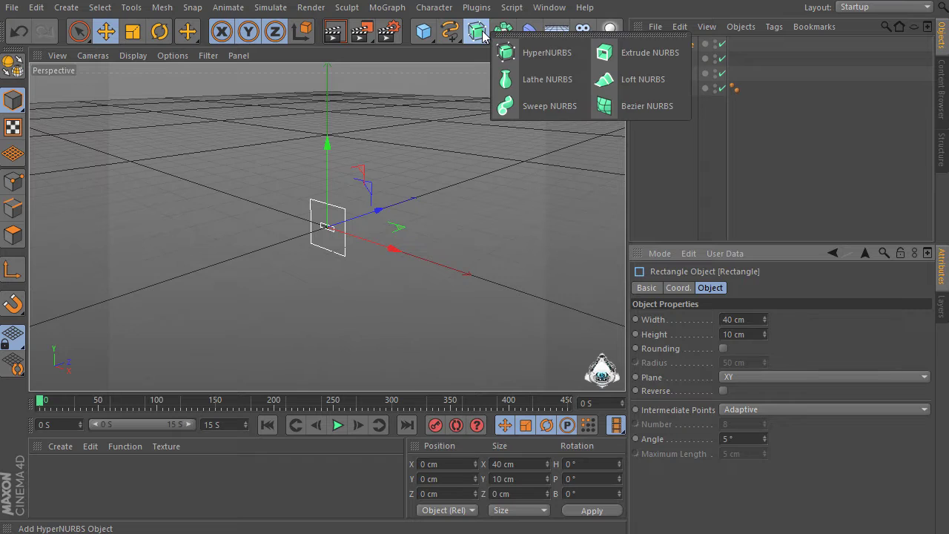
left_click(569, 107)
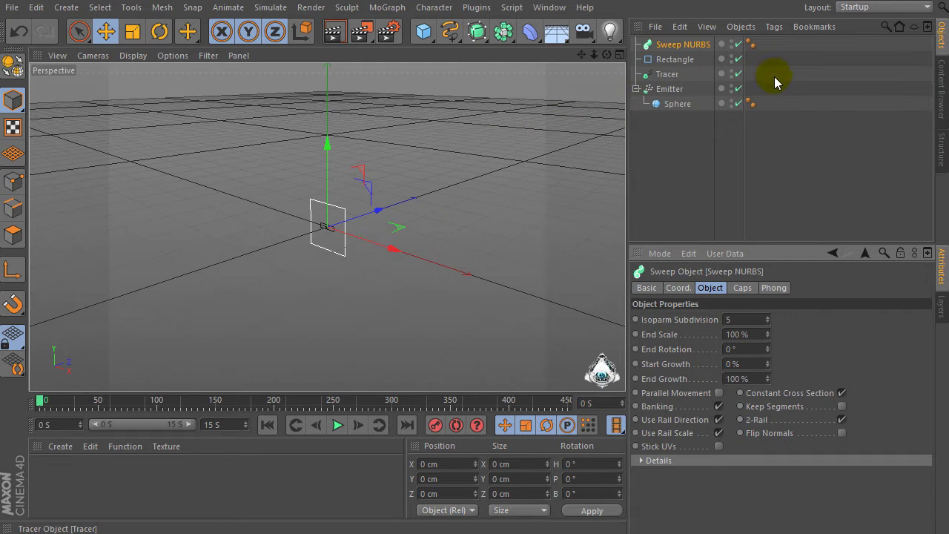
left_click_drag(778, 75, 669, 48)
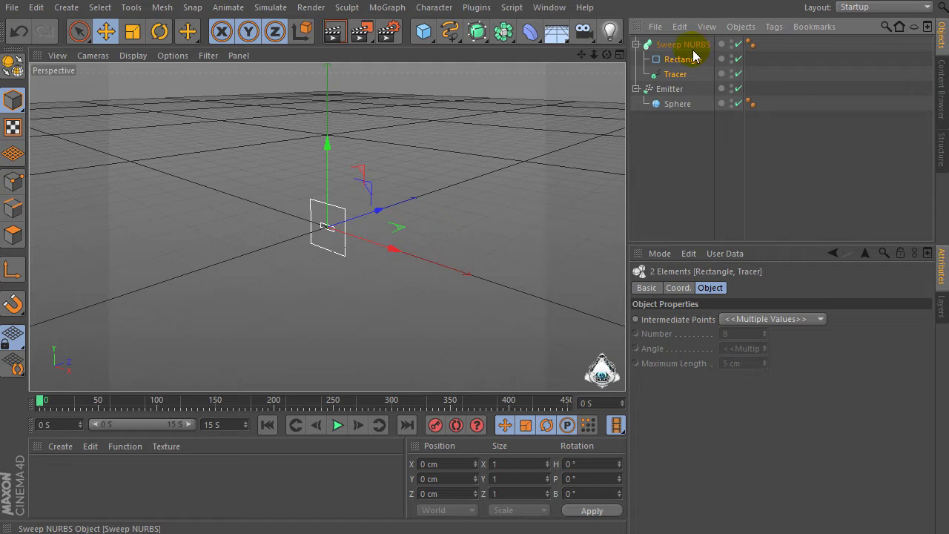
left_click(676, 44)
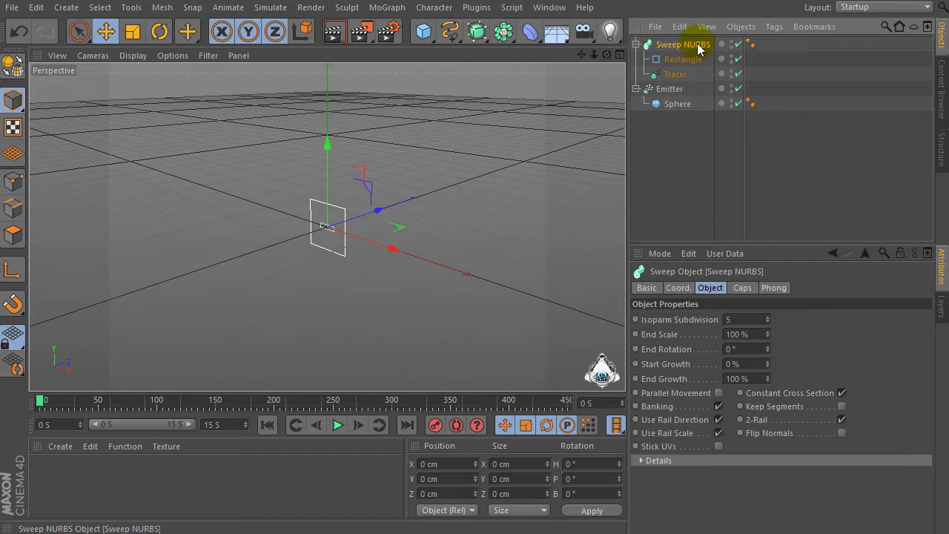
Step: Play the animation in stages and examine the swept particle trails from several viewing angles
left_click(338, 424)
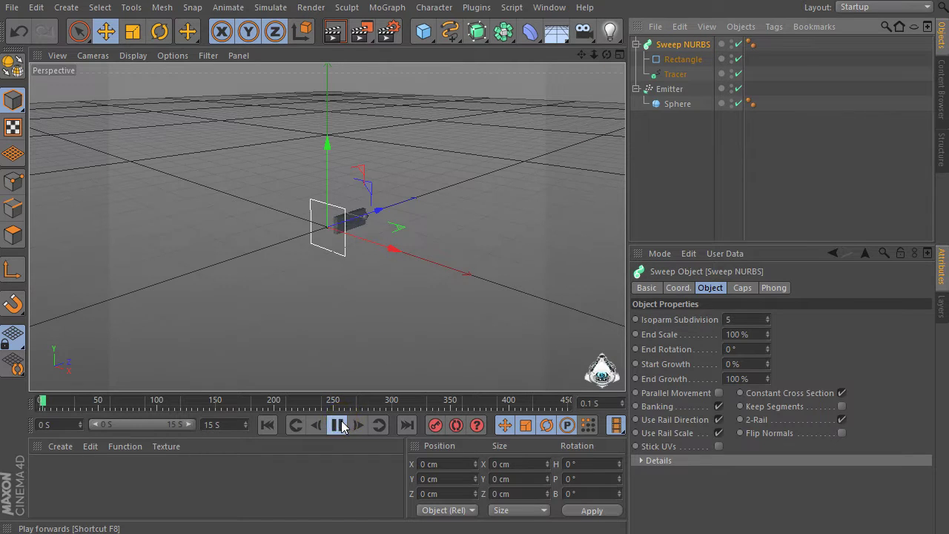
left_click(338, 424)
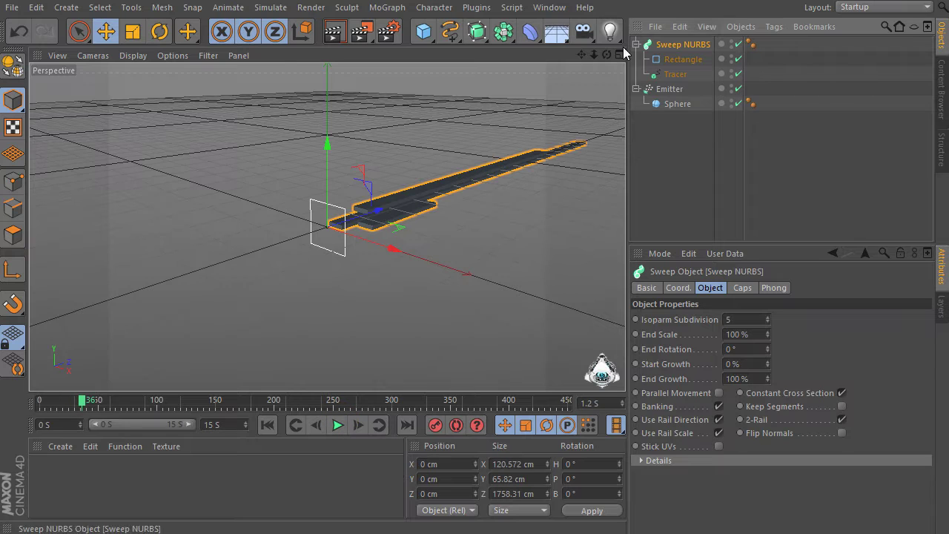
left_click_drag(582, 61, 563, 74)
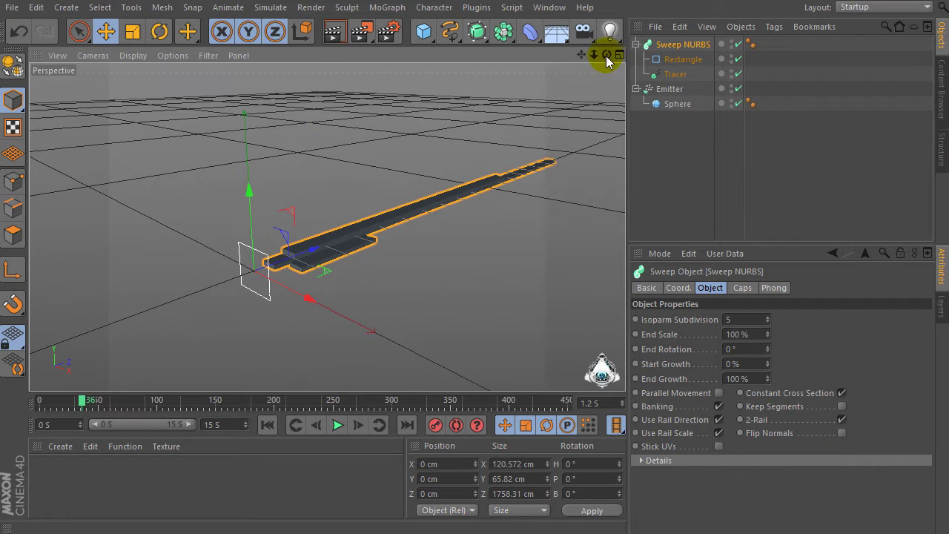
left_click_drag(614, 57, 645, 85)
left_click(338, 425)
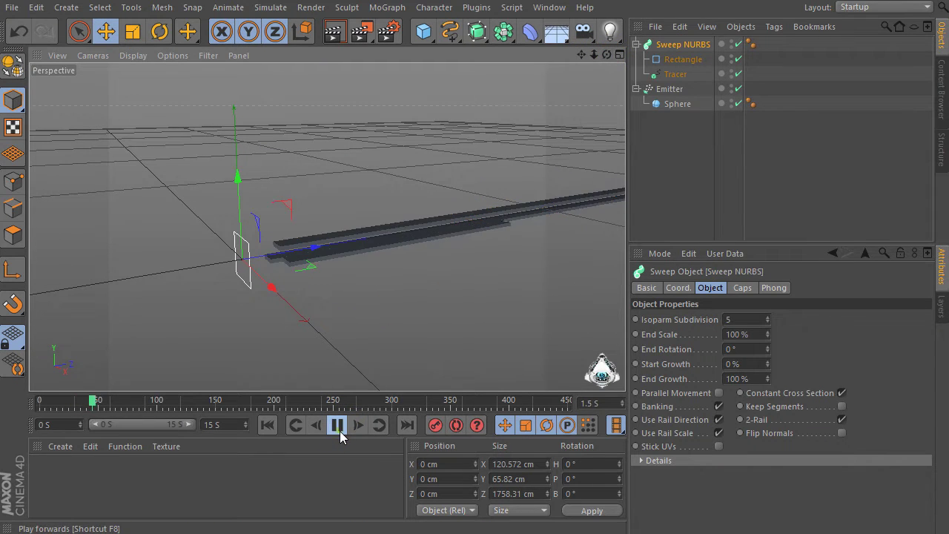
left_click(338, 425)
left_click_drag(606, 55, 503, 136)
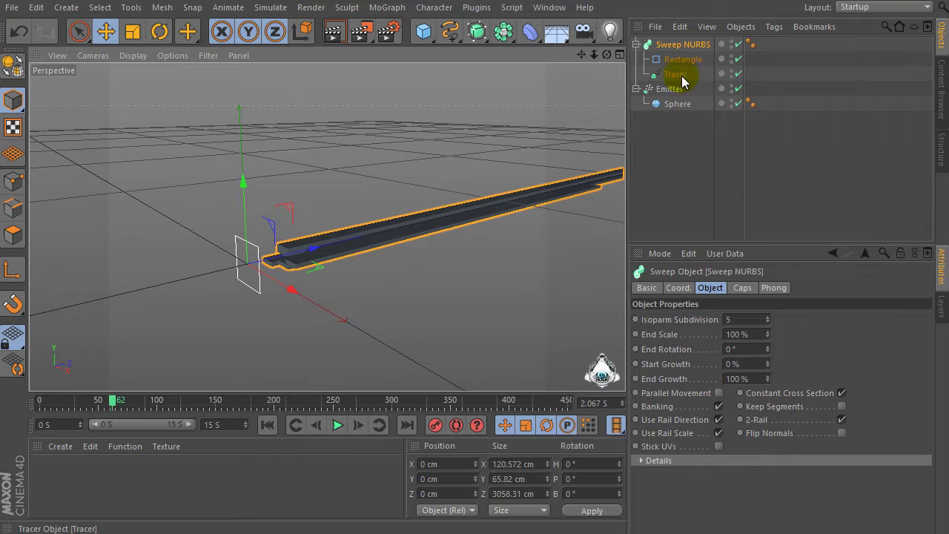
Step: Hide the emitted Sphere in both the editor and the renderer
left_click(732, 104)
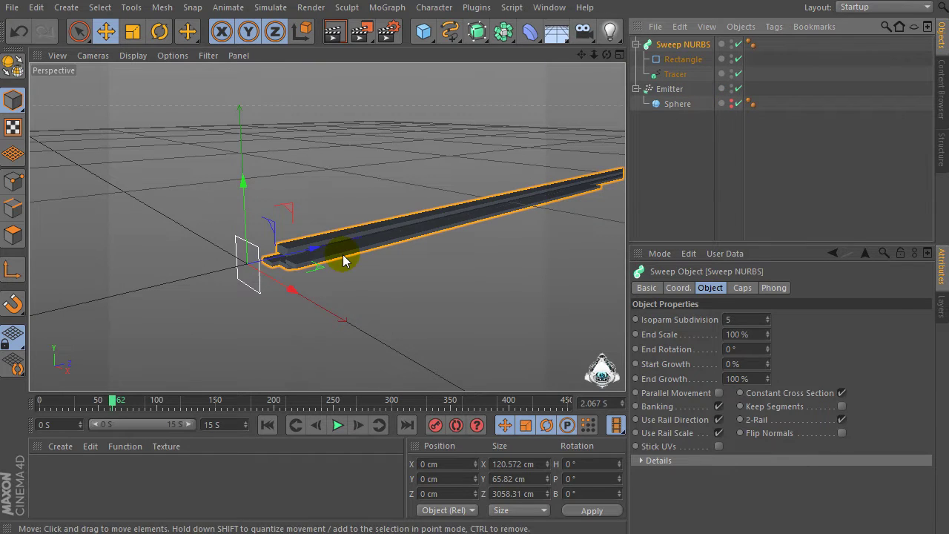
Step: Replay the animation from the first frame and check the trails with the spheres hidden
left_click_drag(112, 402, 39, 402)
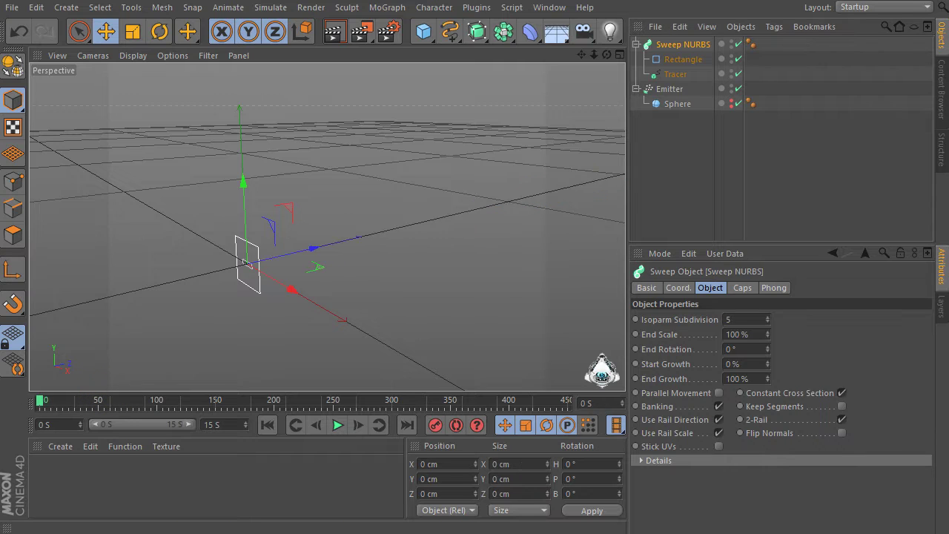
left_click(337, 425)
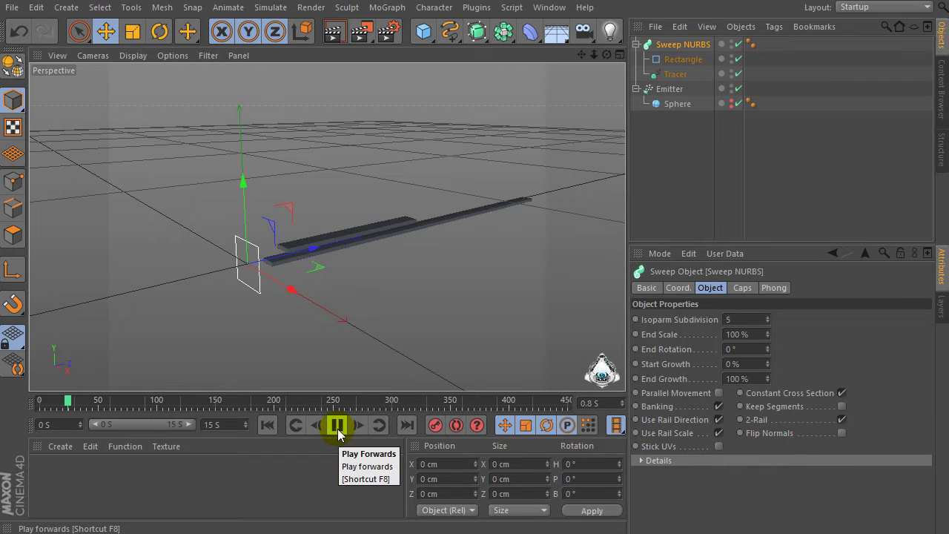
left_click(337, 424)
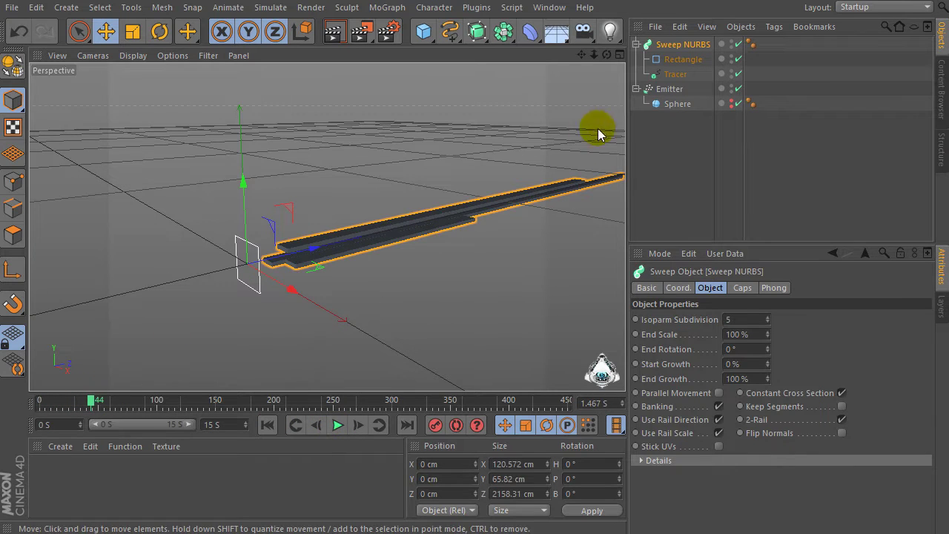
Step: Collapse the Sweep NURBS and Emitter hierarchies and duplicate the Emitter together with its Sphere
left_click(635, 90)
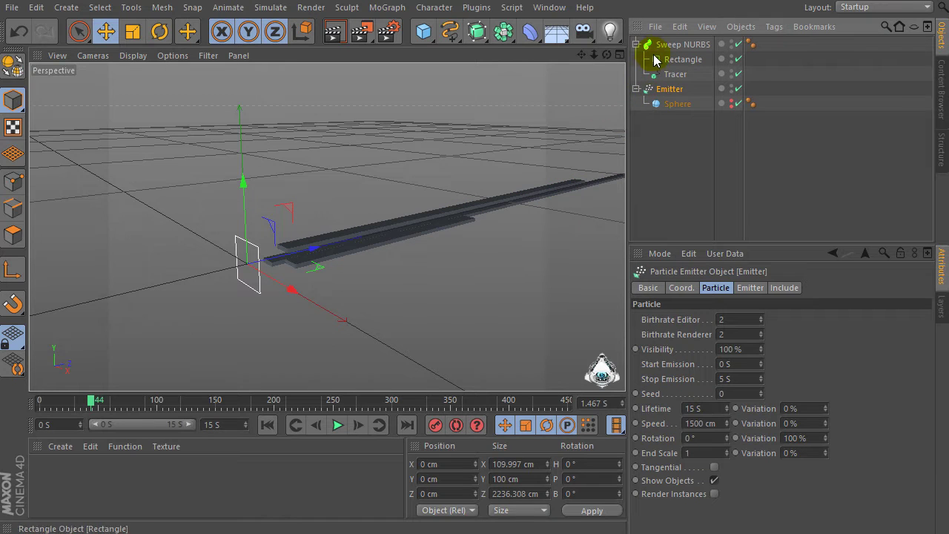
left_click(636, 44)
left_click(636, 59)
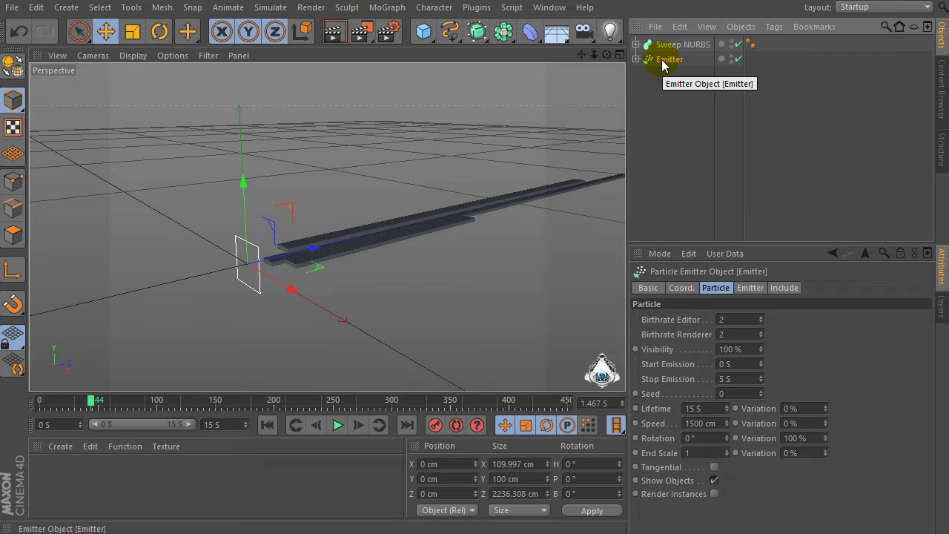
left_click_drag(662, 65, 638, 48)
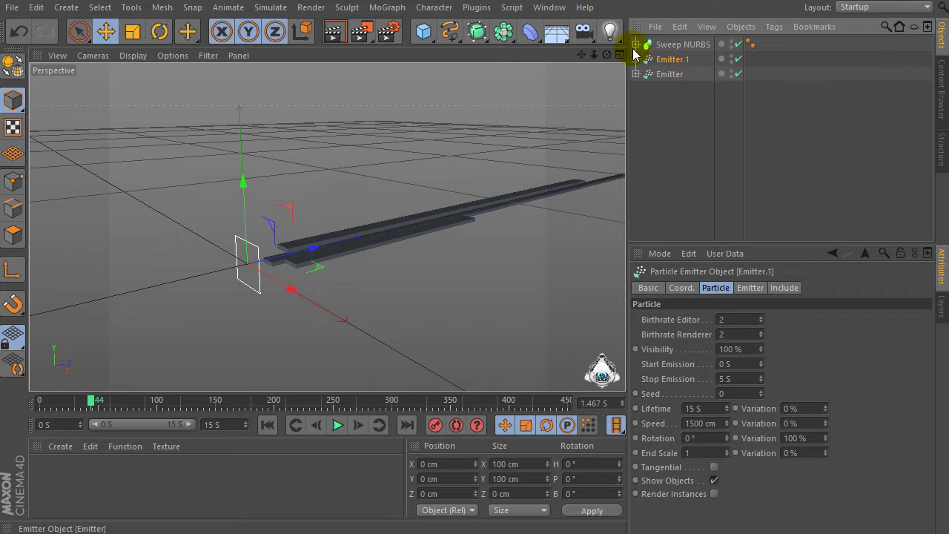
Step: Move the duplicated emitter along Z to about 1012 cm and rotate its heading to -180° so it faces the original
left_click_drag(300, 246, 222, 65)
left_click(160, 31)
left_click_drag(508, 237, 517, 224)
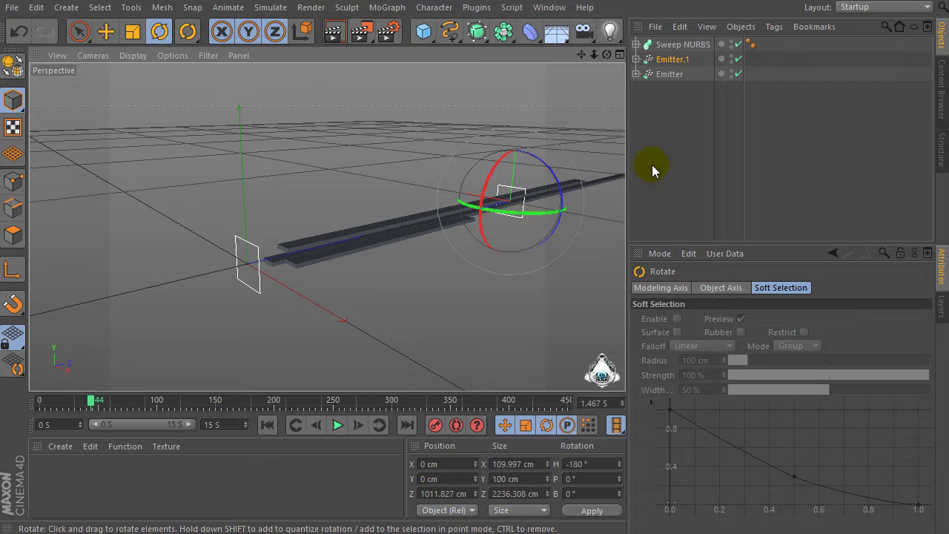
Step: Move the original Emitter backwards along Z to about -195 cm
left_click(664, 74)
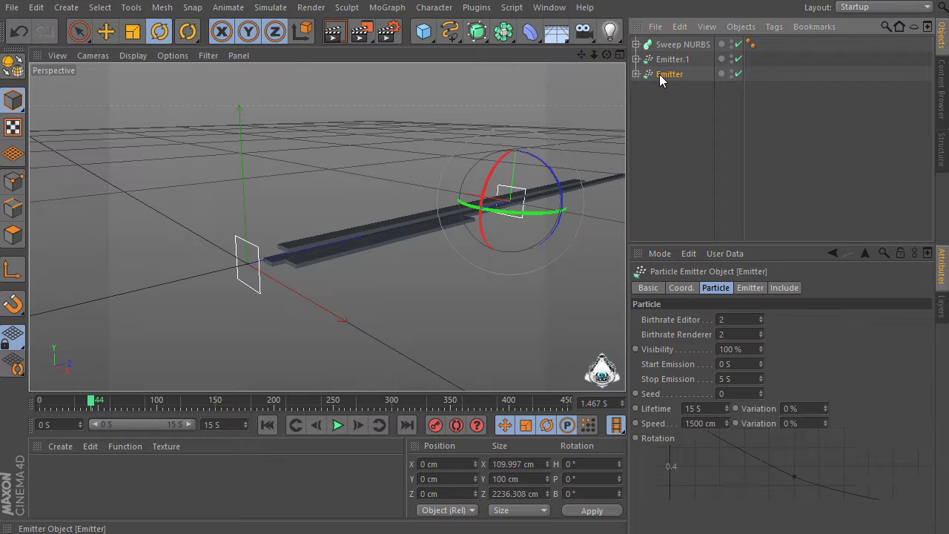
left_click(106, 31)
left_click_drag(307, 251, 218, 264)
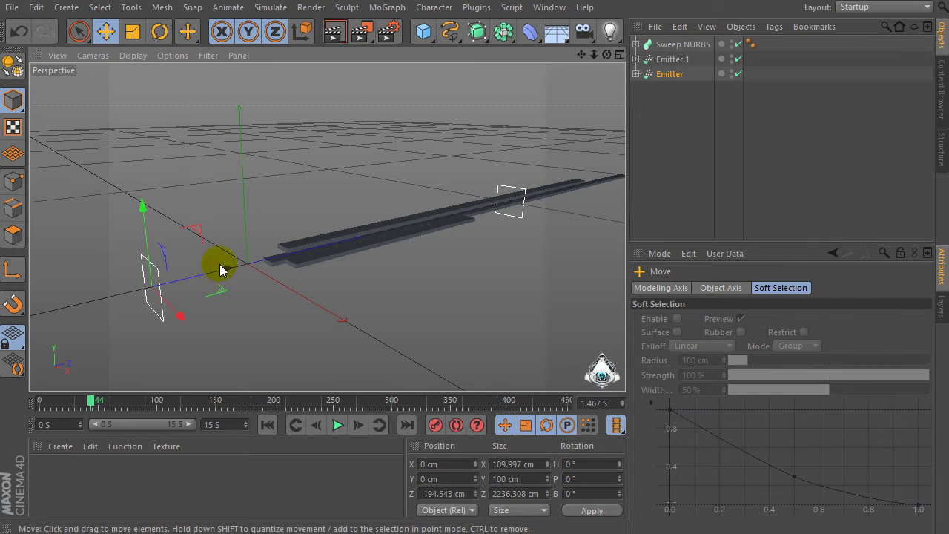
Step: Duplicate the Sweep NURBS together with its Rectangle and Tracer
left_click(671, 60)
left_click(670, 46)
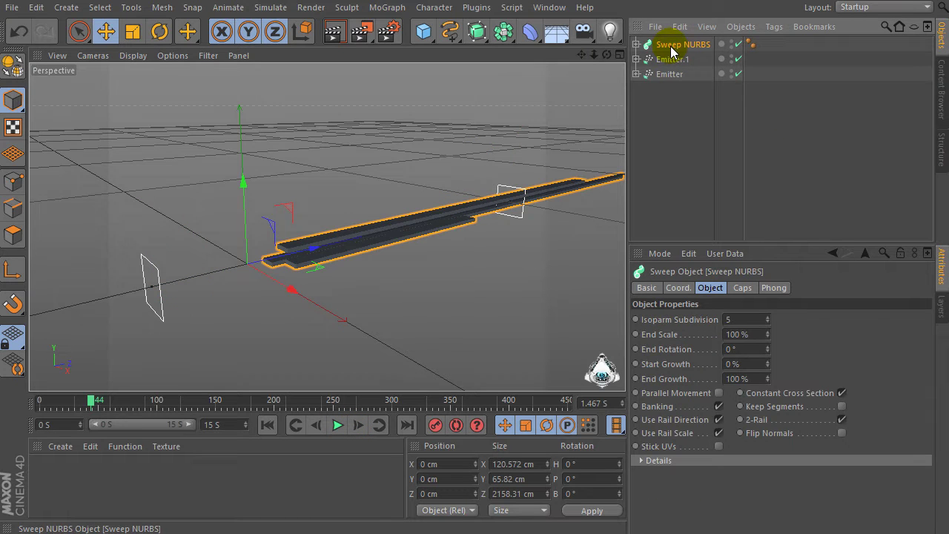
left_click_drag(662, 49, 644, 42)
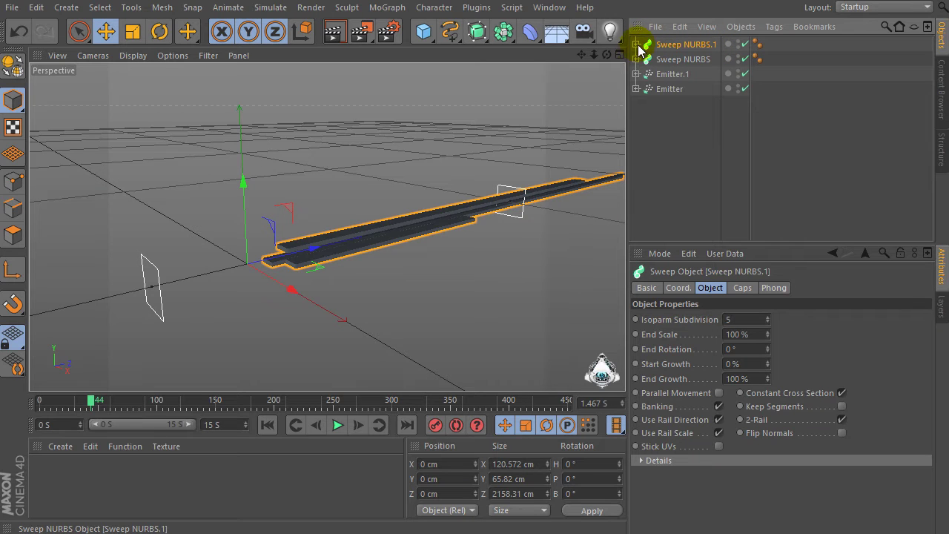
Step: In the duplicated sweep's Tracer, replace the linked Emitter with Emitter.1 and set the spline type to B-Spline
left_click(636, 45)
left_click(675, 77)
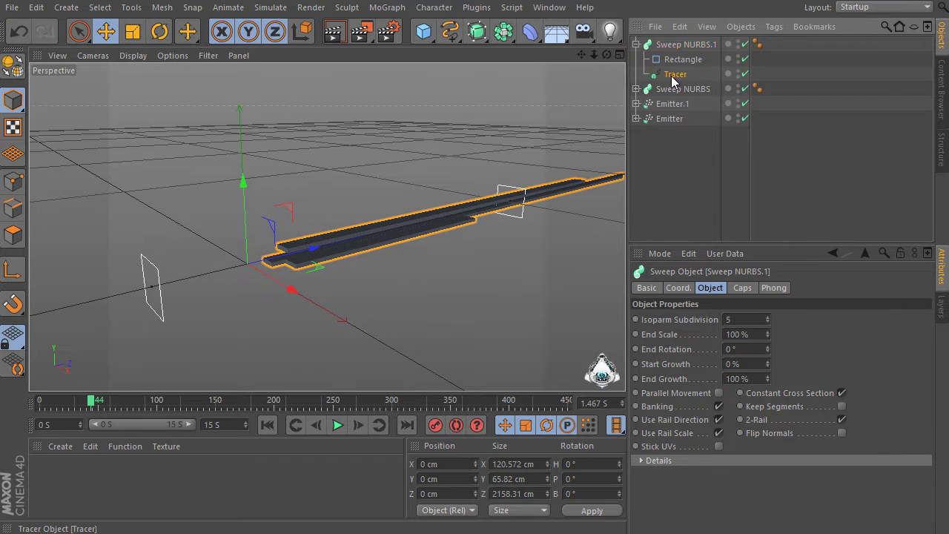
left_click(711, 324)
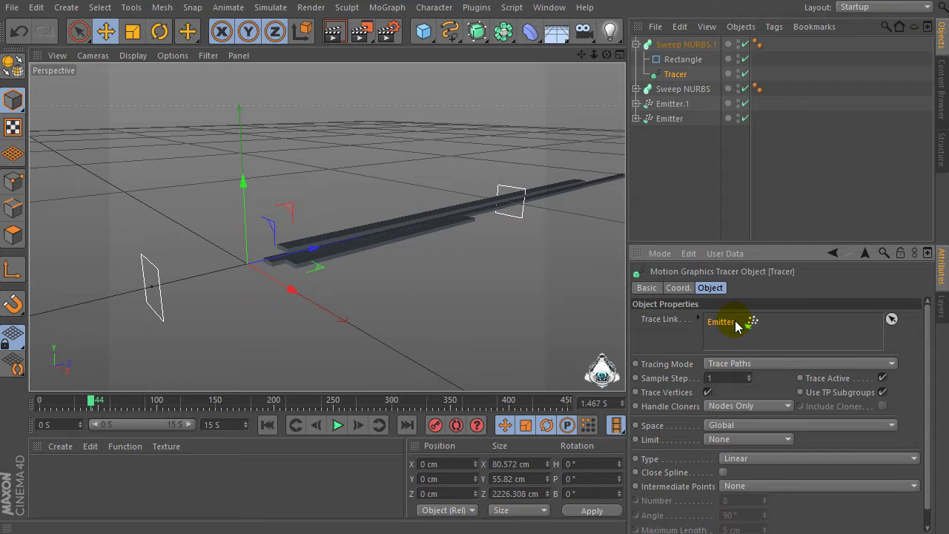
key("Delete")
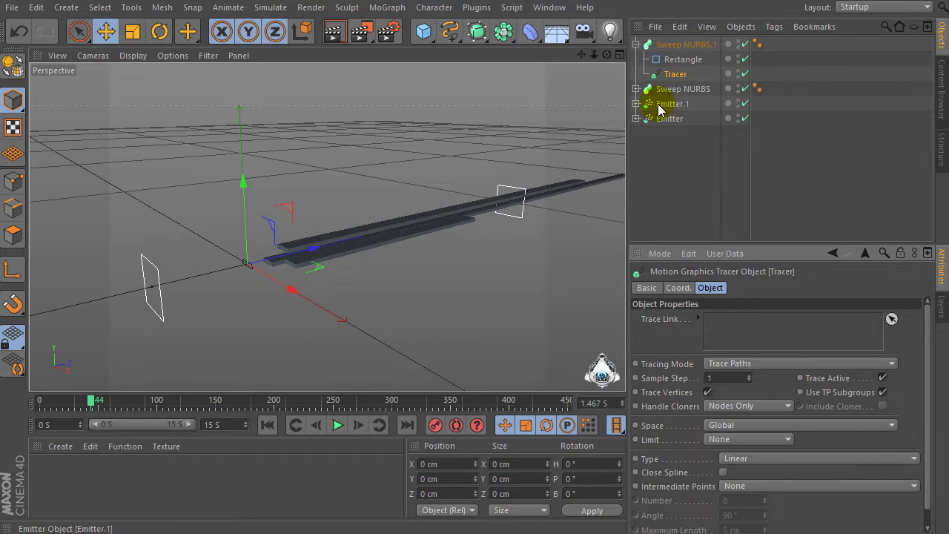
left_click_drag(659, 109, 810, 179)
left_click_drag(771, 323, 756, 326)
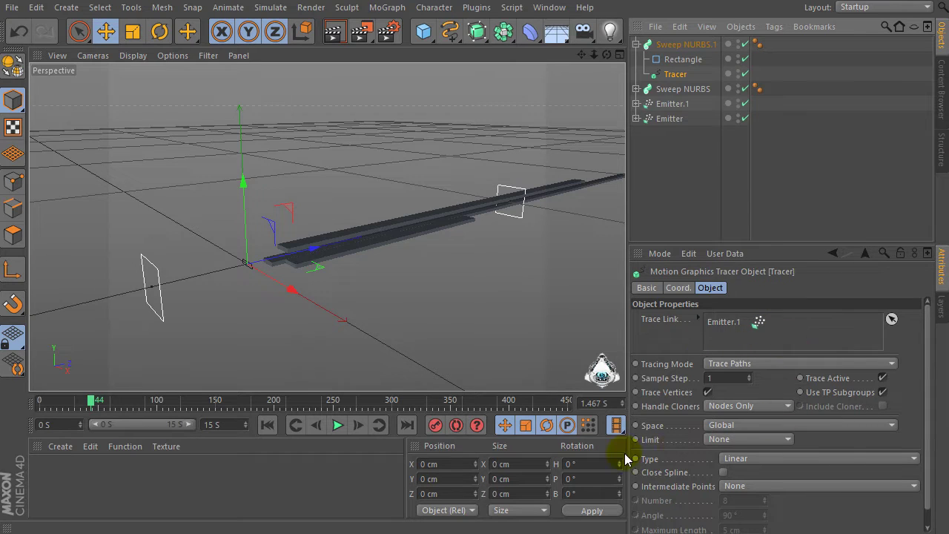
left_click(753, 458)
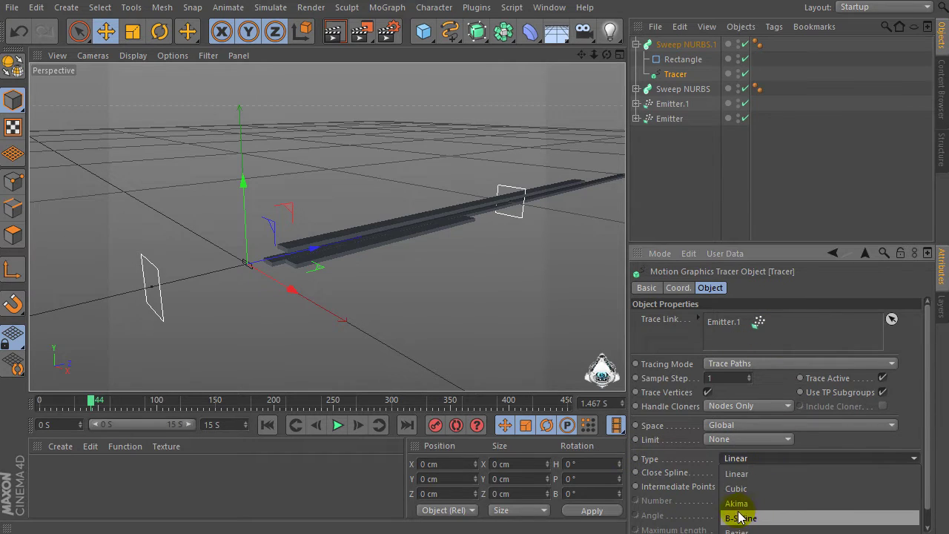
left_click(856, 518)
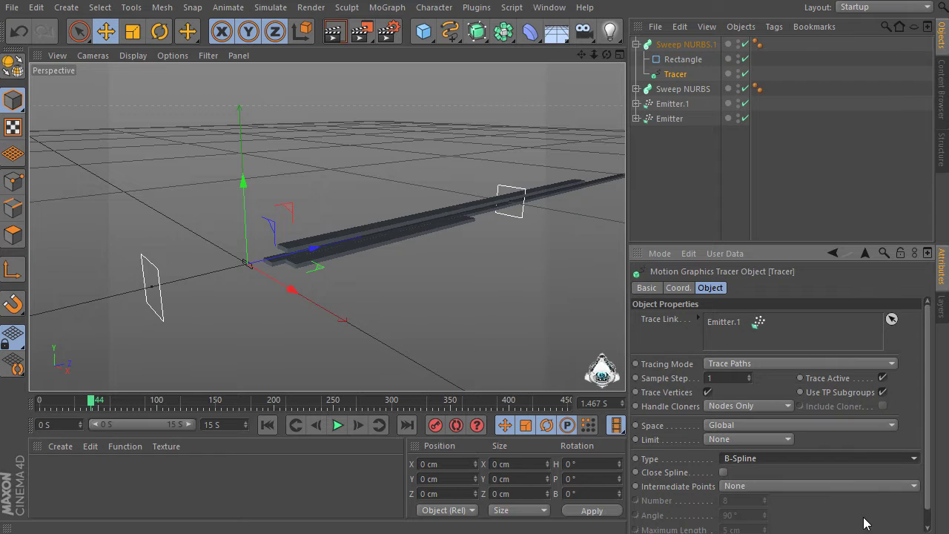
Step: Expand the remaining object hierarchies and set the original sweep's Tracer to the B-Spline type
left_click(637, 119)
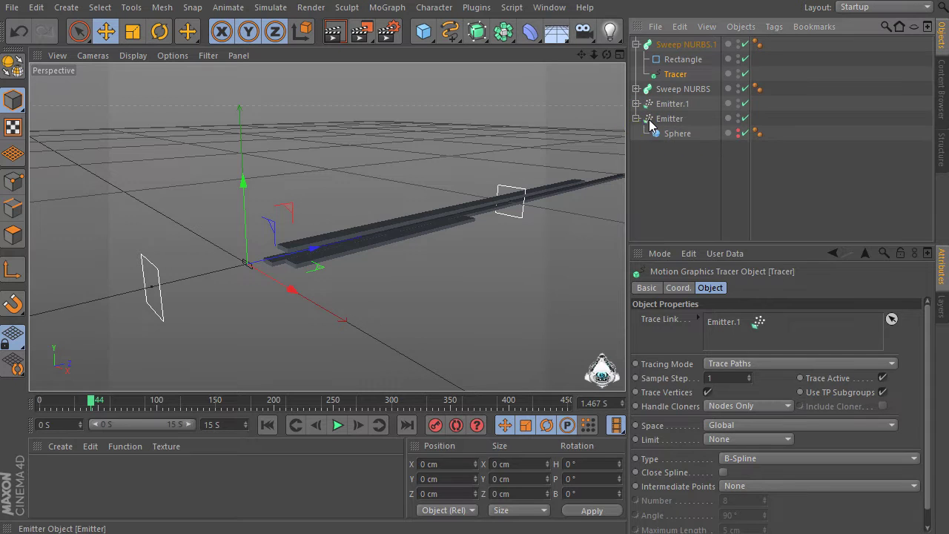
left_click(677, 123)
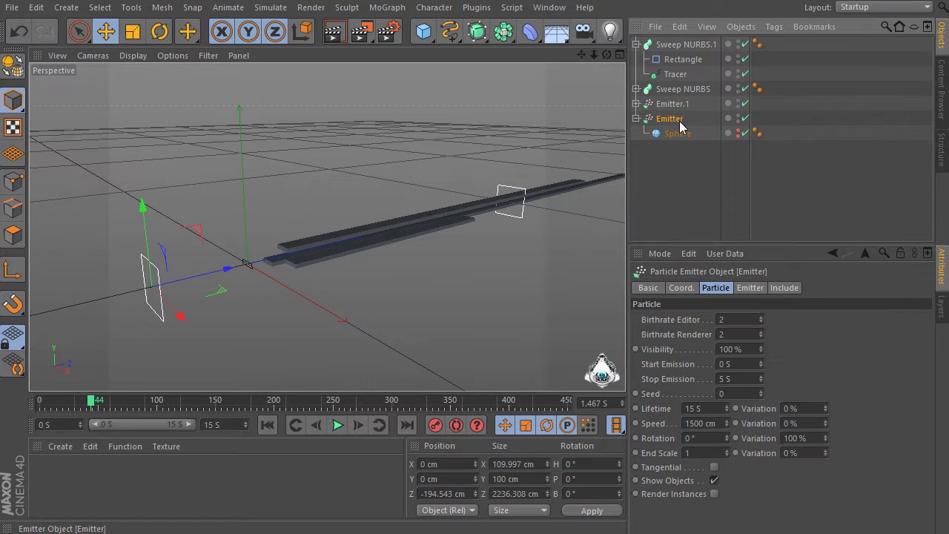
left_click(636, 104)
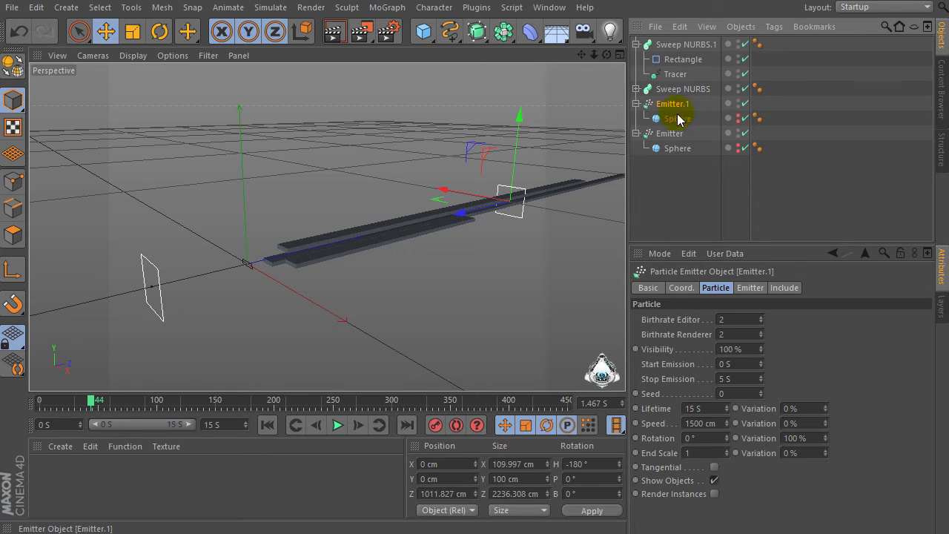
left_click(673, 89)
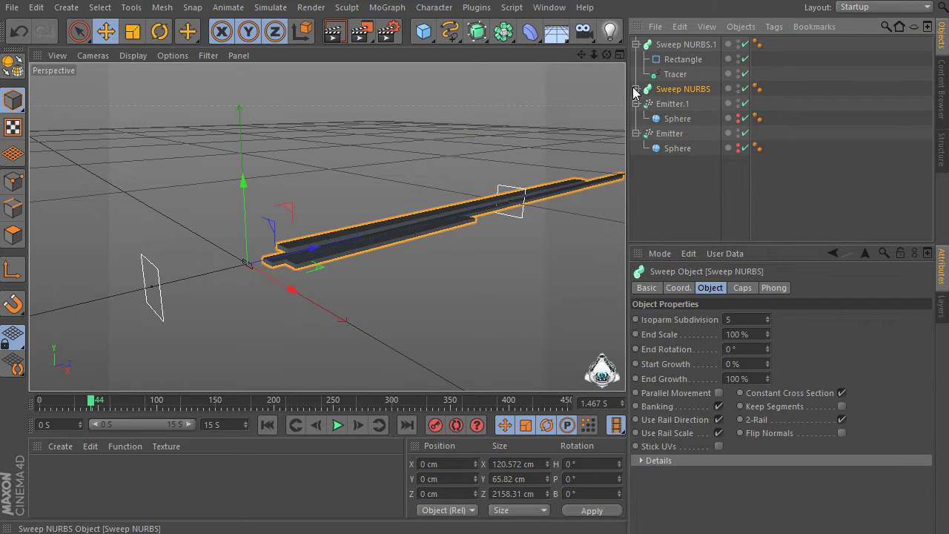
left_click(637, 89)
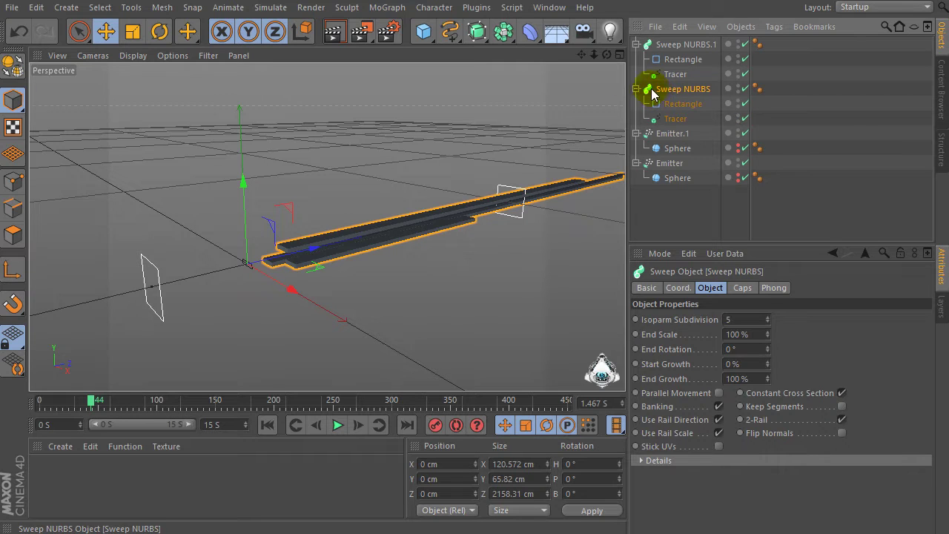
left_click(676, 120)
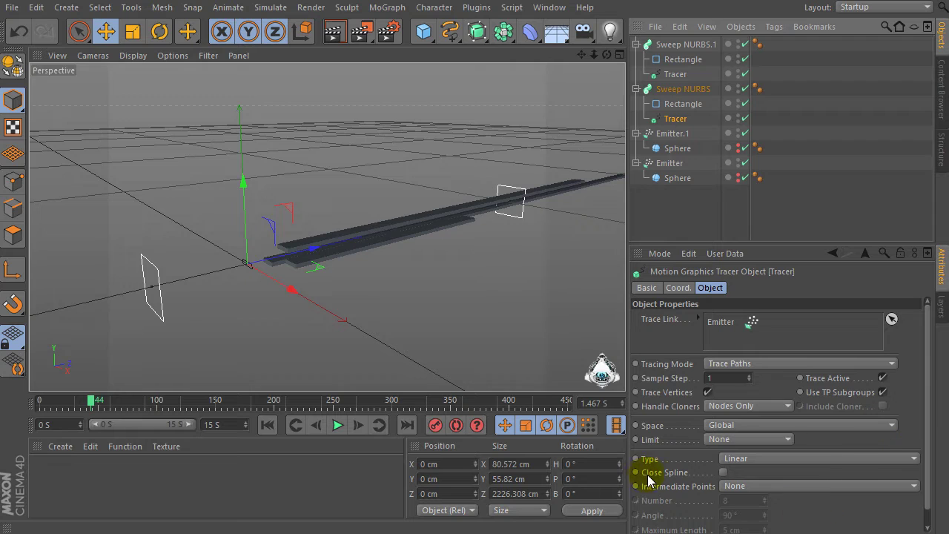
left_click(784, 457)
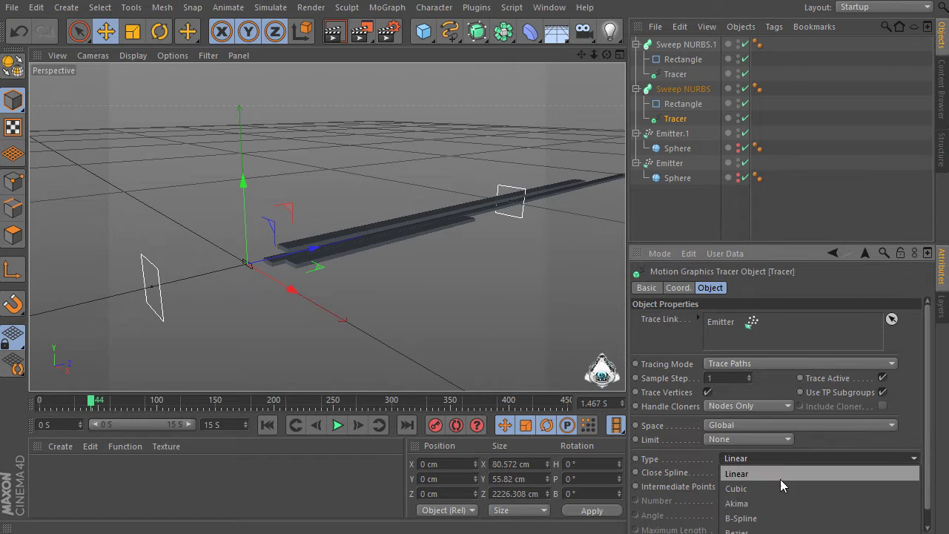
left_click(782, 519)
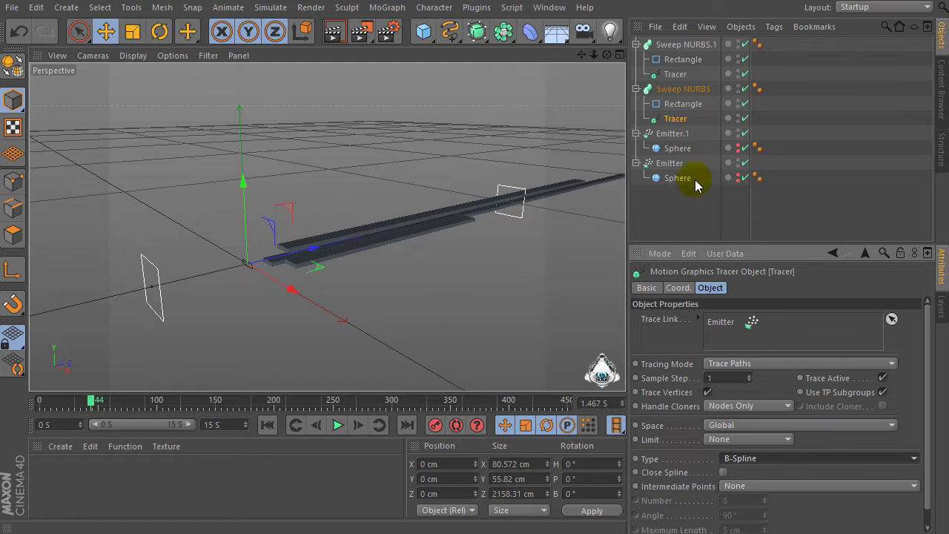
Step: Check the duplicated Tracer's settings and replay the animation from the start to examine the trails from both emitters
left_click(676, 74)
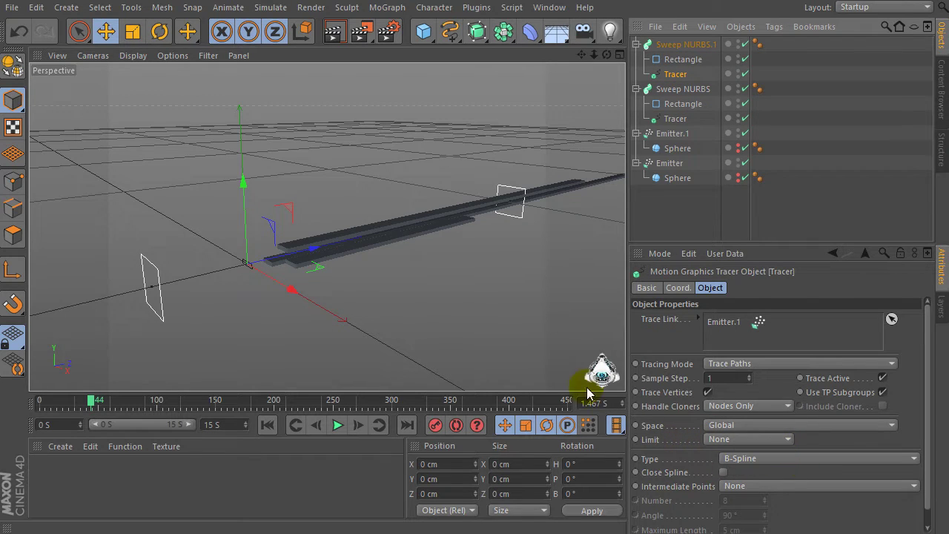
left_click(339, 425)
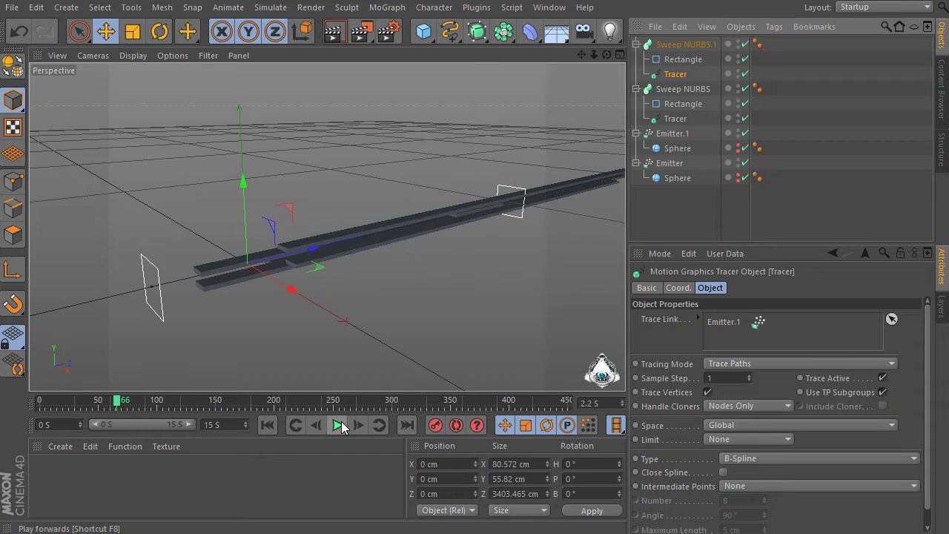
left_click_drag(126, 409, 40, 405)
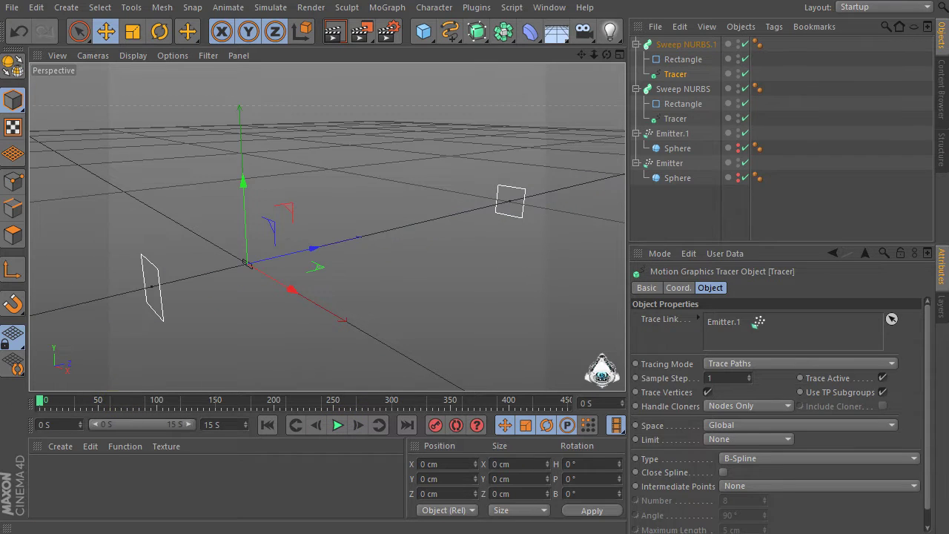
left_click(335, 428)
left_click(337, 425)
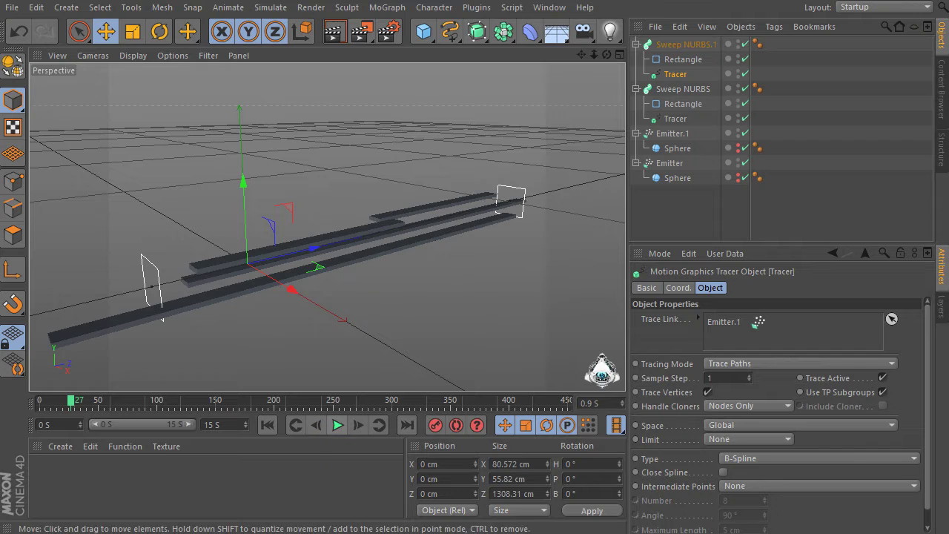
left_click_drag(594, 55, 328, 227)
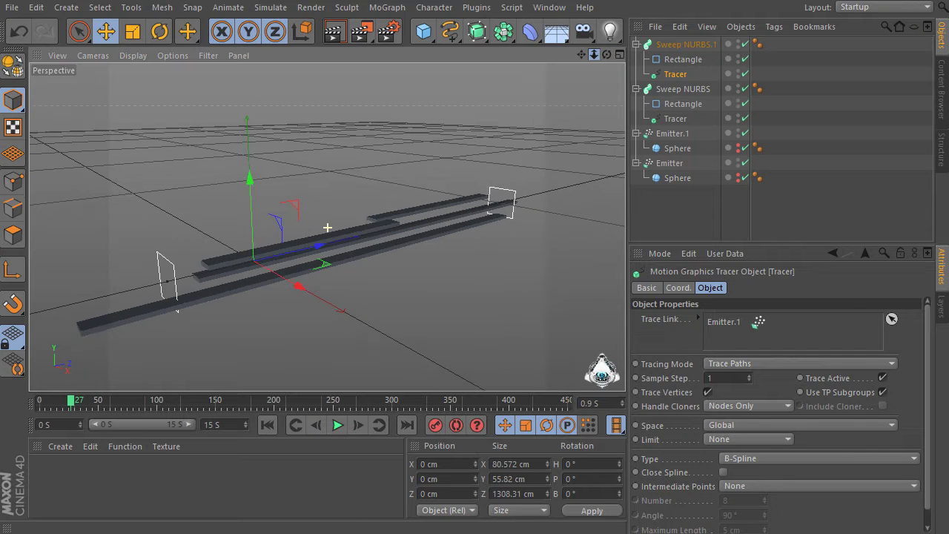
Step: Move Emitter.1 farther from the original along Z, to about 1299 cm
left_click(659, 133)
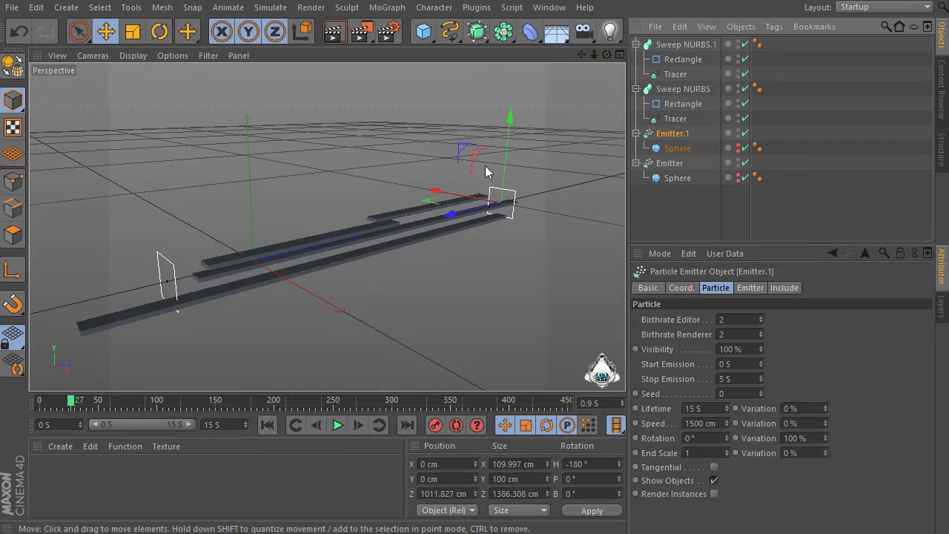
left_click_drag(447, 219, 494, 208)
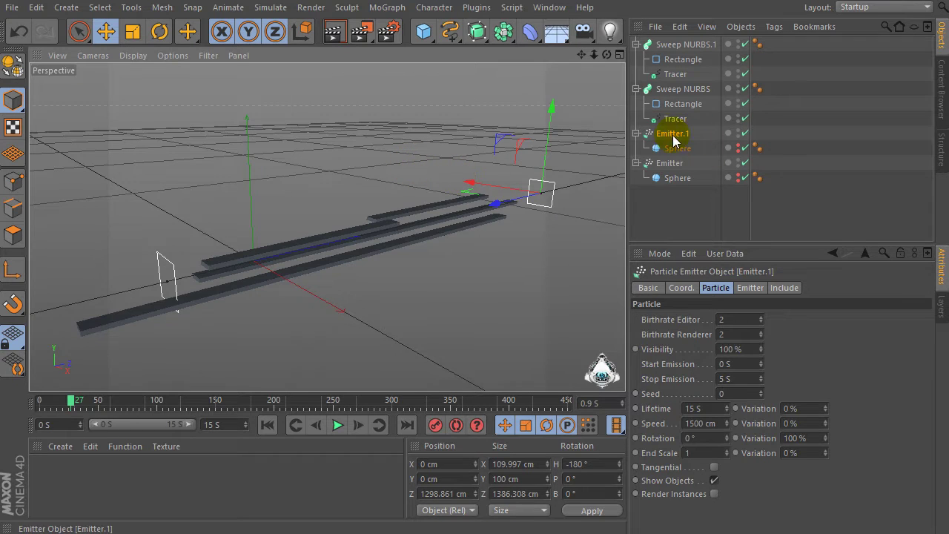
Step: Add a Rotation particle modifier and move it along Z to about 366 cm, between the two emitters
left_click(686, 45)
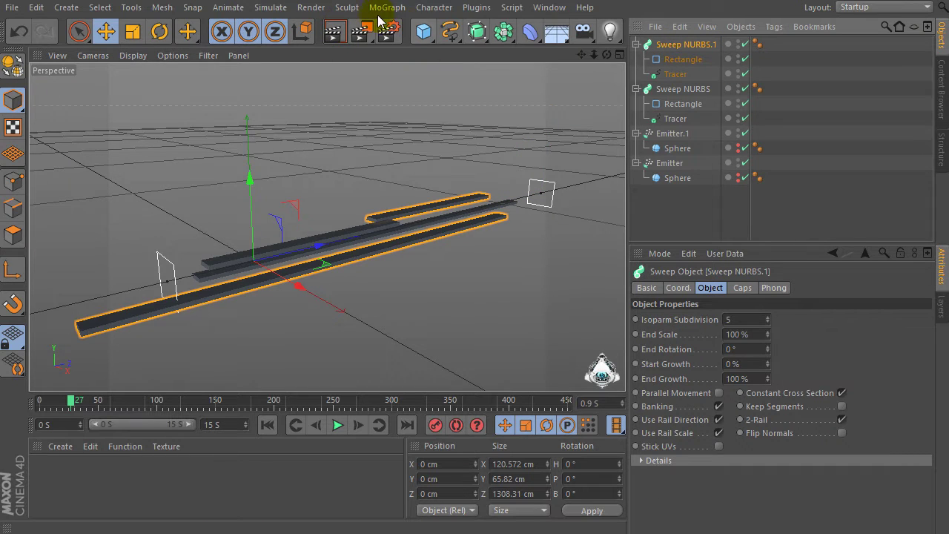
left_click(270, 8)
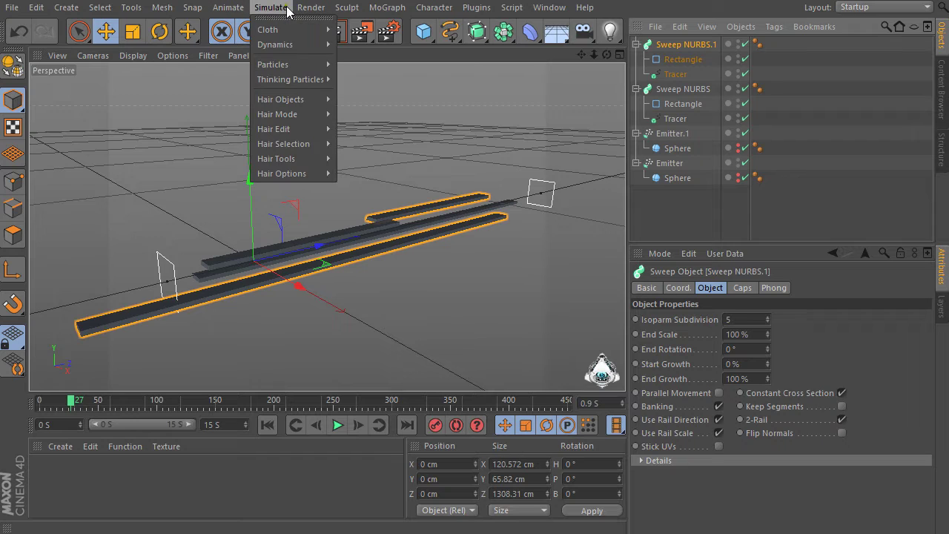
mouse_move(284, 66)
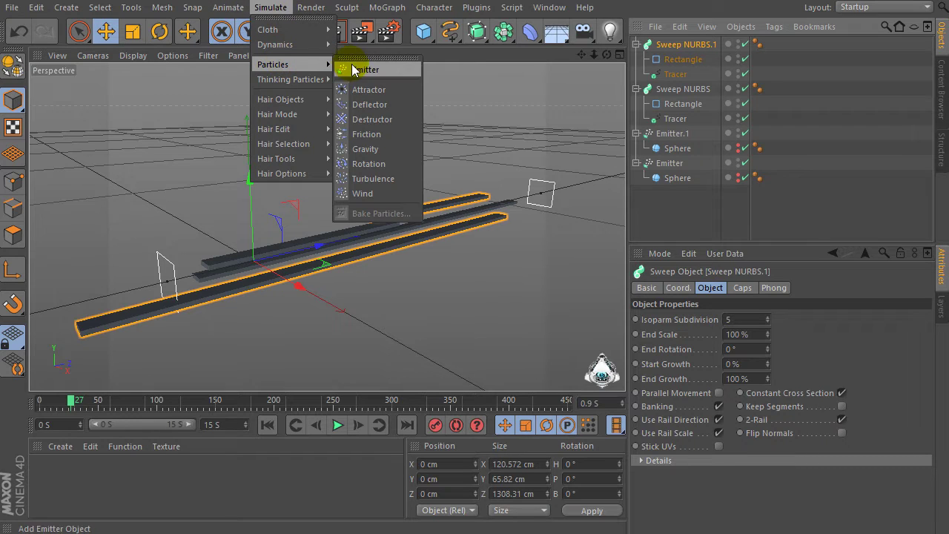
left_click(357, 163)
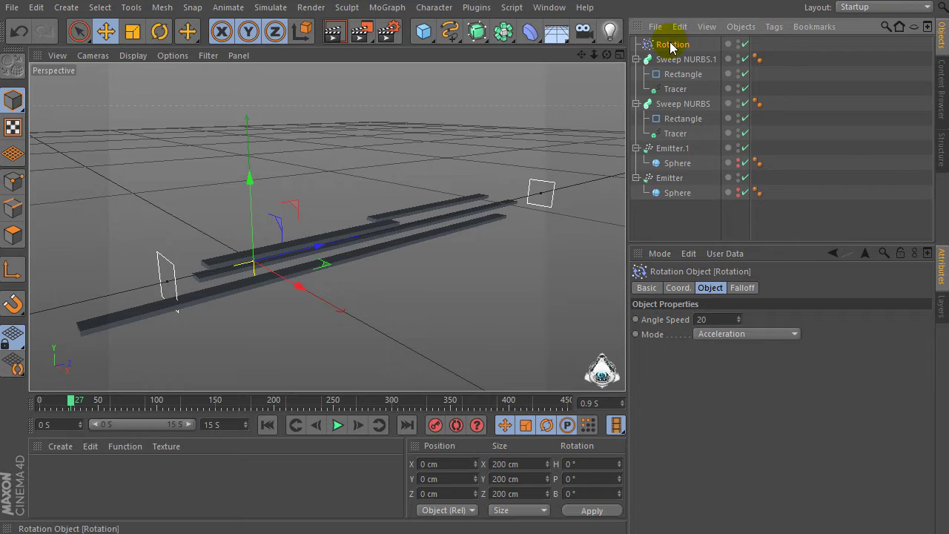
left_click_drag(319, 249, 422, 226)
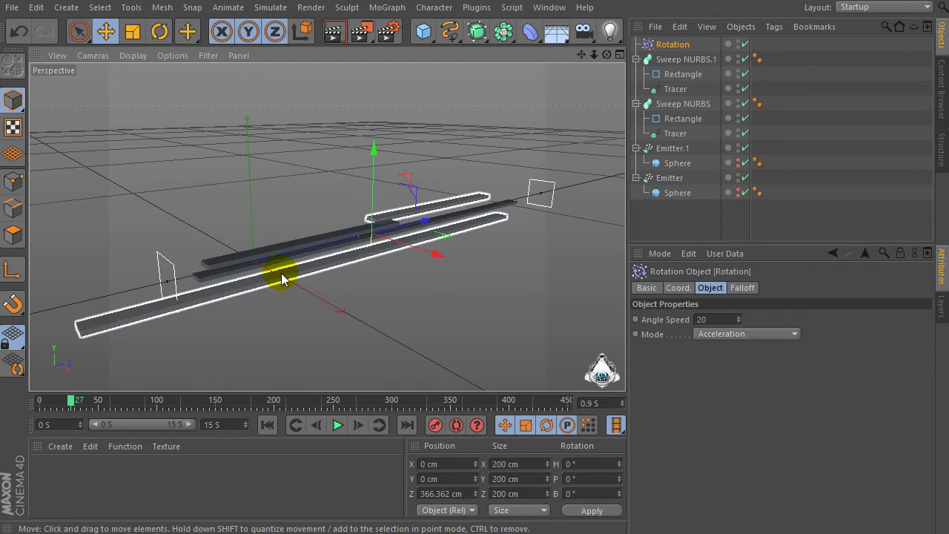
Step: Set the Rotation modifier's angle speed to 250
left_click(722, 318)
type("250")
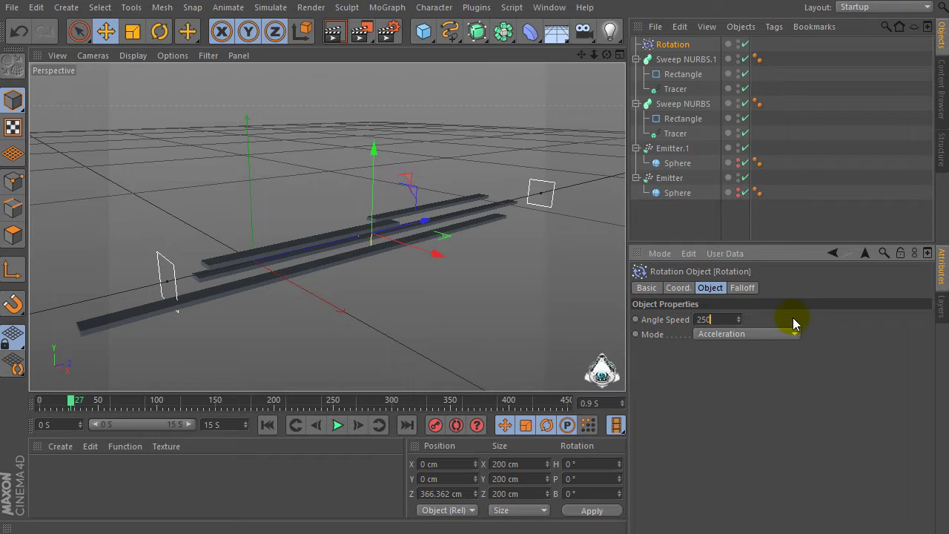
key("Return")
Step: Give the Rotation modifier a Sphere falloff sized 250 cm on all three axes, with the falloff at 55%
left_click(744, 288)
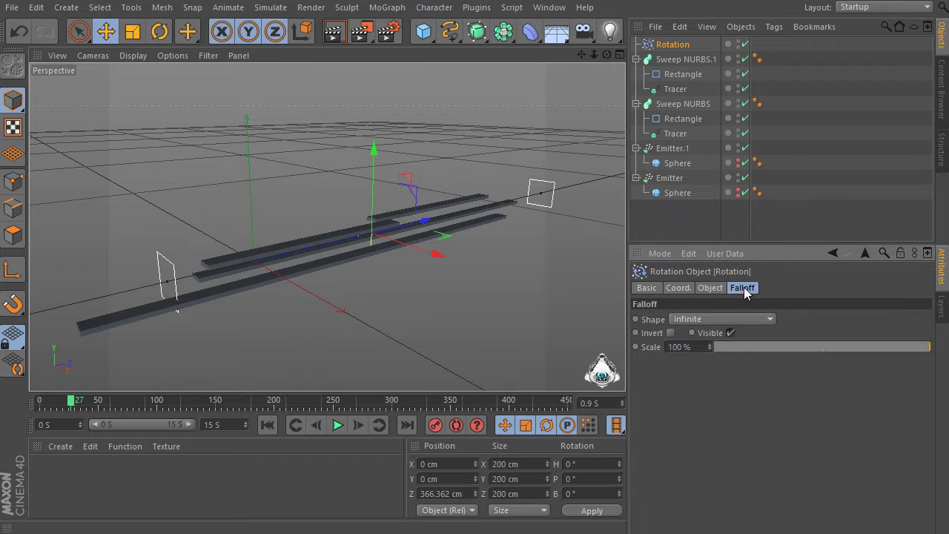
left_click(705, 320)
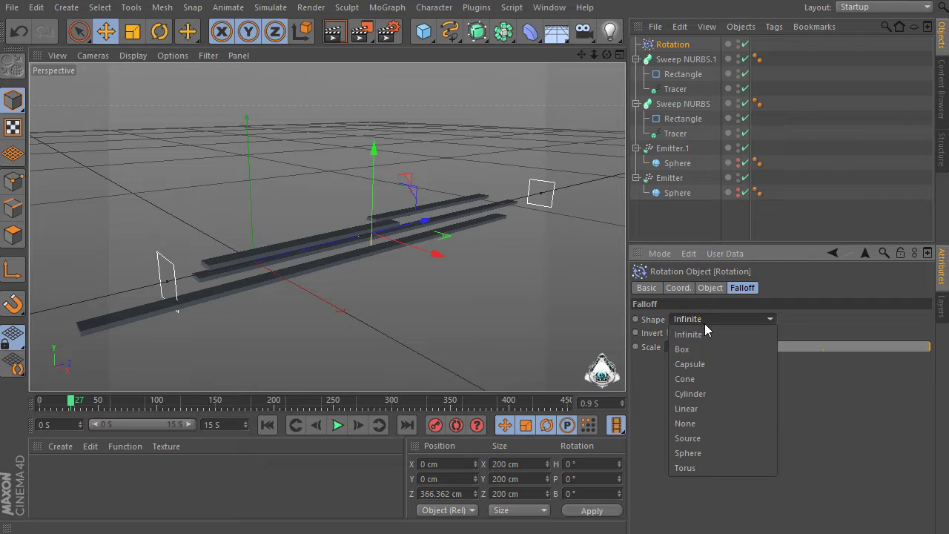
left_click(710, 452)
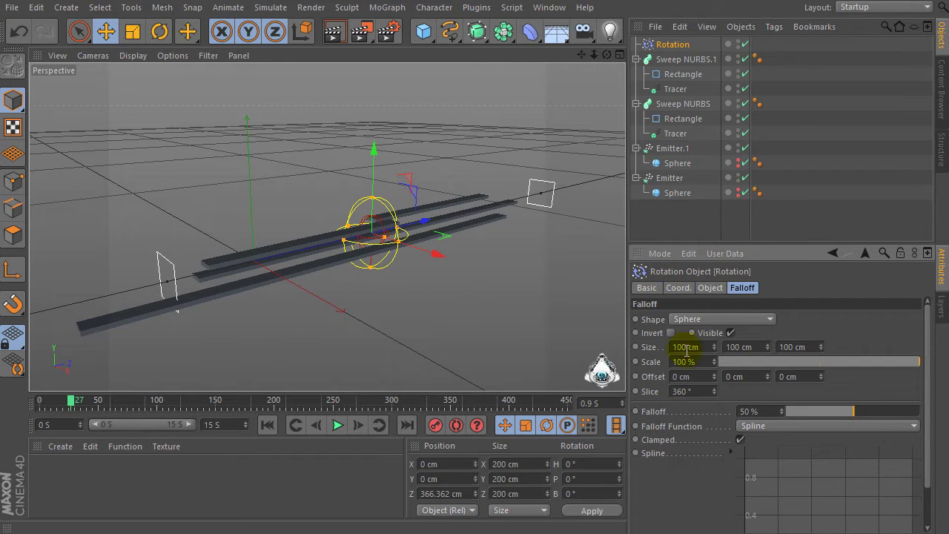
type("250")
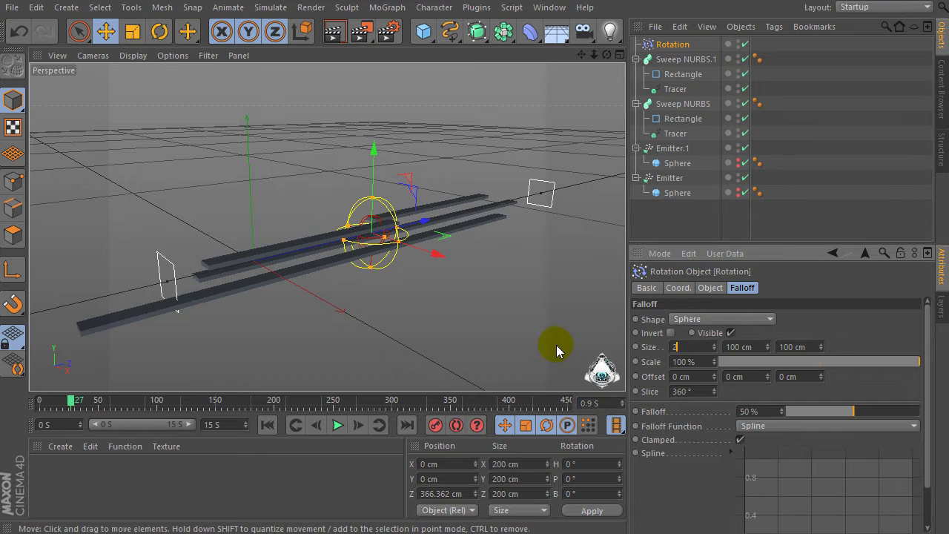
left_click(747, 347)
type("250")
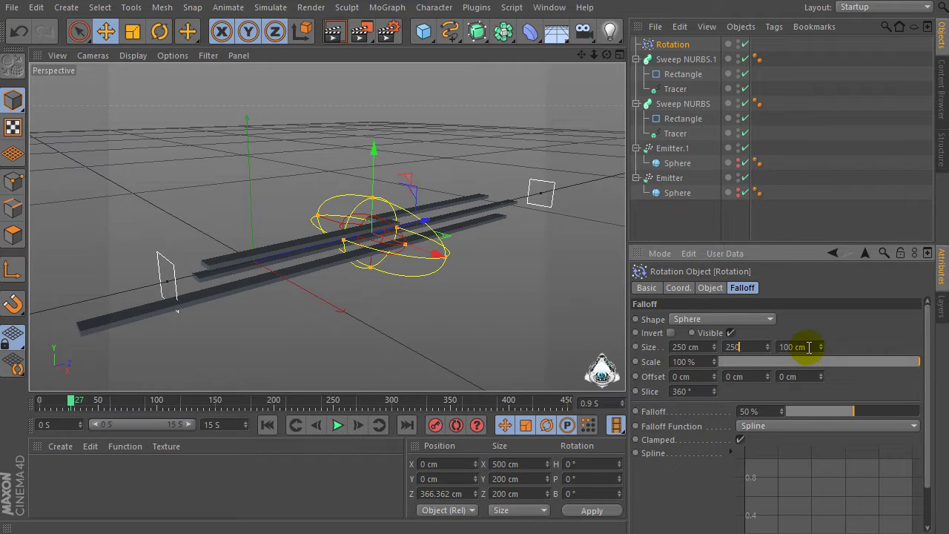
type("250")
key("Return")
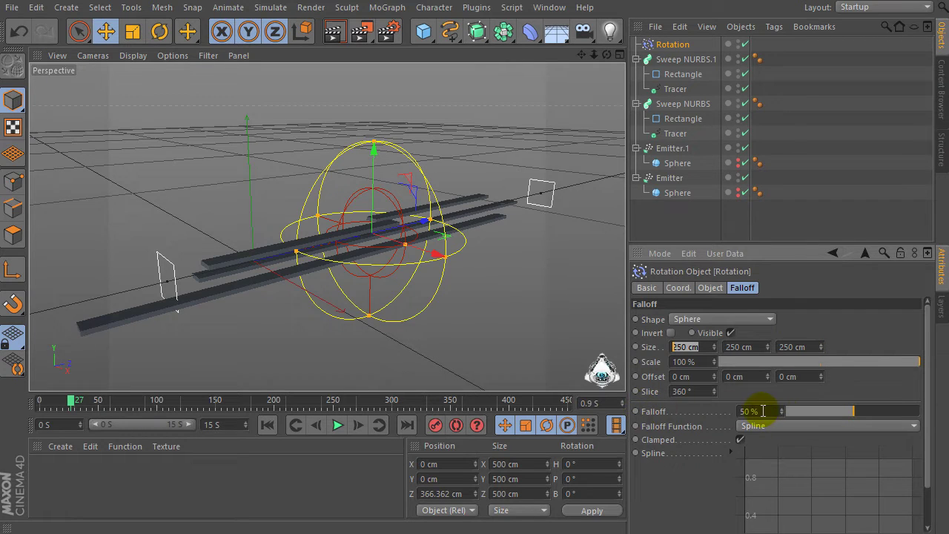
left_click_drag(678, 408, 779, 420)
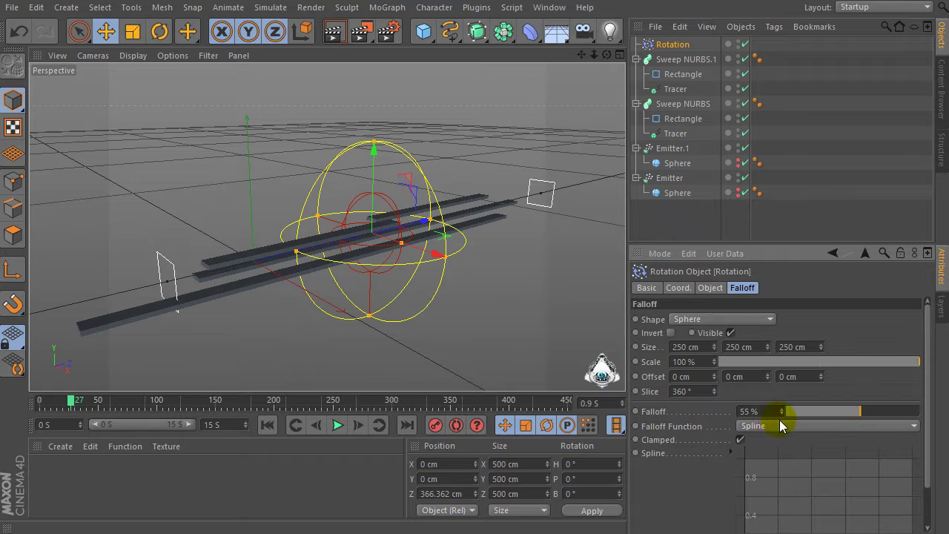
left_click_drag(925, 394, 932, 371)
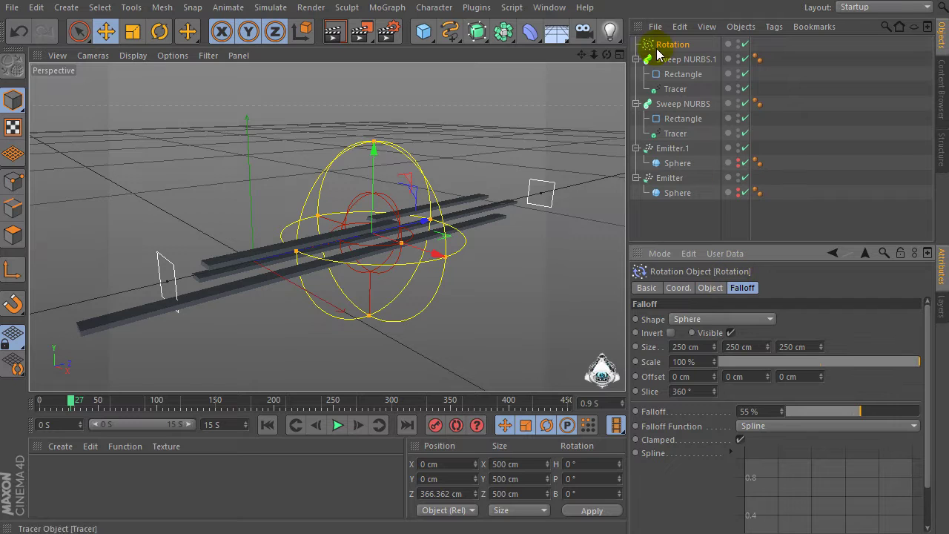
Step: Add a Friction particle modifier and set its strength to 4
left_click(270, 9)
mouse_move(284, 67)
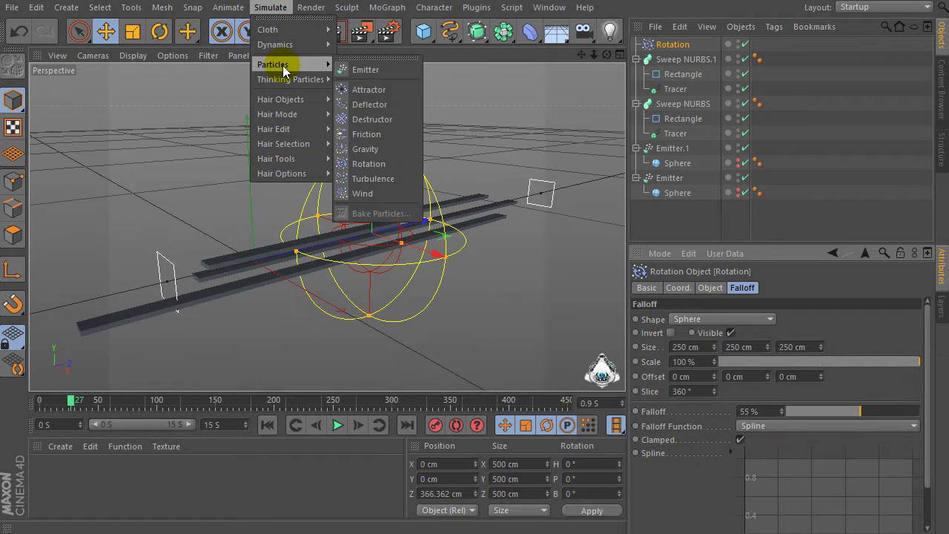
left_click(399, 132)
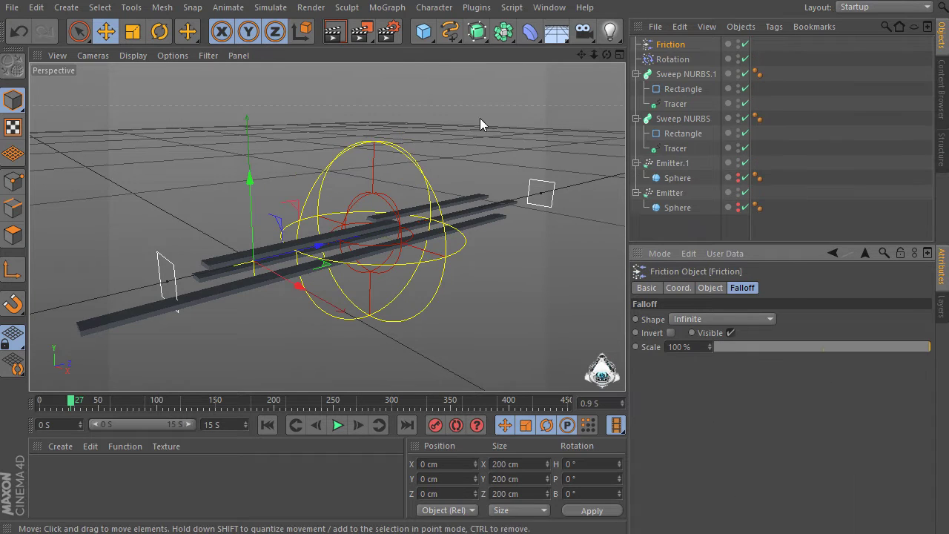
left_click(710, 289)
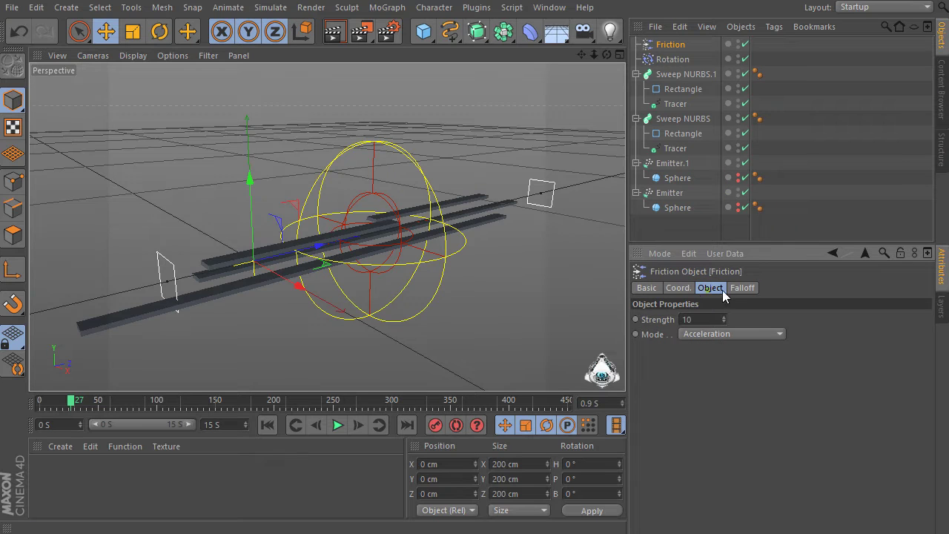
double_click(696, 320)
type("4")
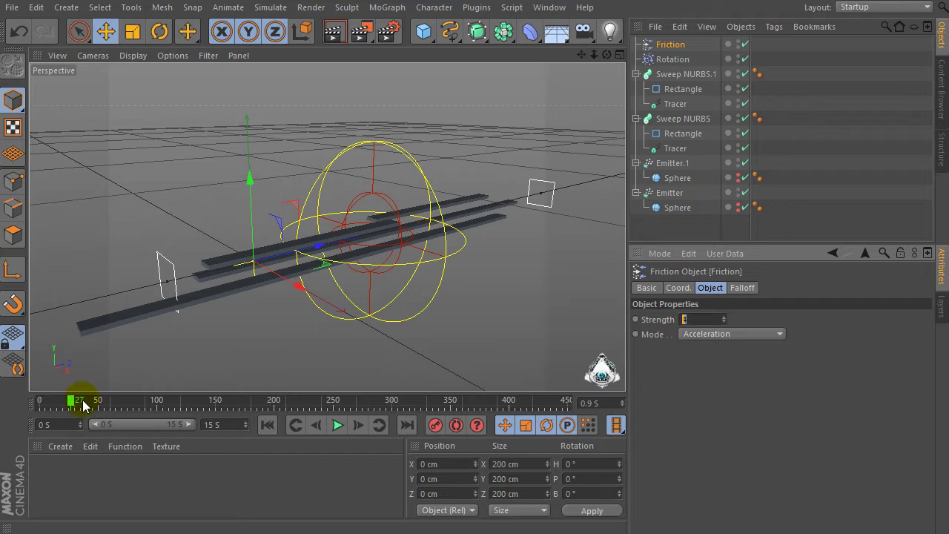
Step: Play the animation from the start and examine how the rotation and friction modifiers bend the trails
left_click_drag(72, 403, 40, 403)
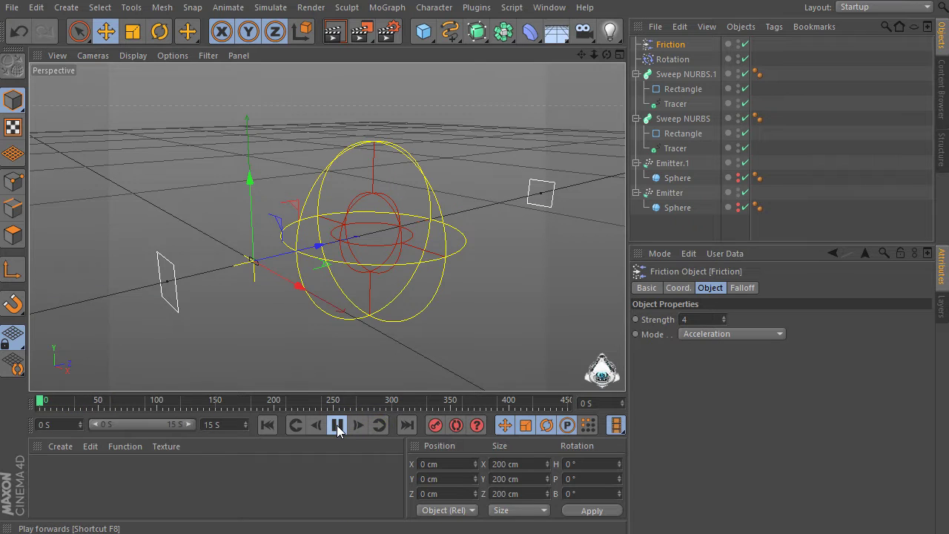
left_click(337, 425)
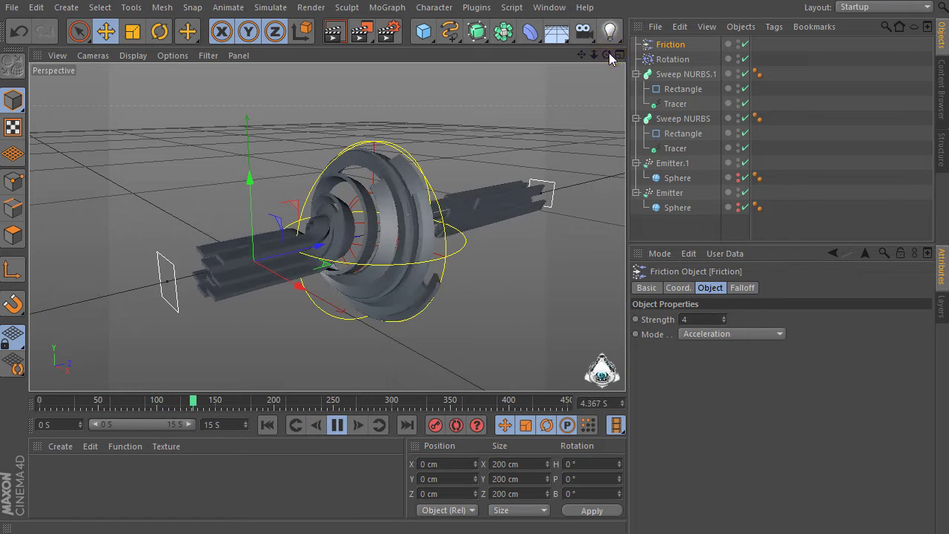
left_click_drag(606, 55, 326, 226)
left_click_drag(386, 400, 40, 404)
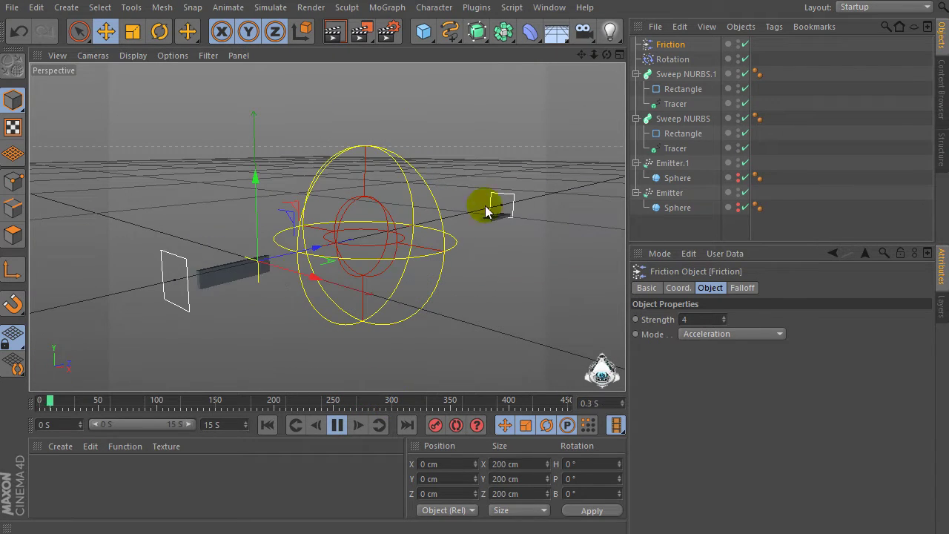
left_click(340, 426)
Step: Move Emitter.1 closer to the Rotation modifier along Z, to about 910 cm
left_click(679, 138)
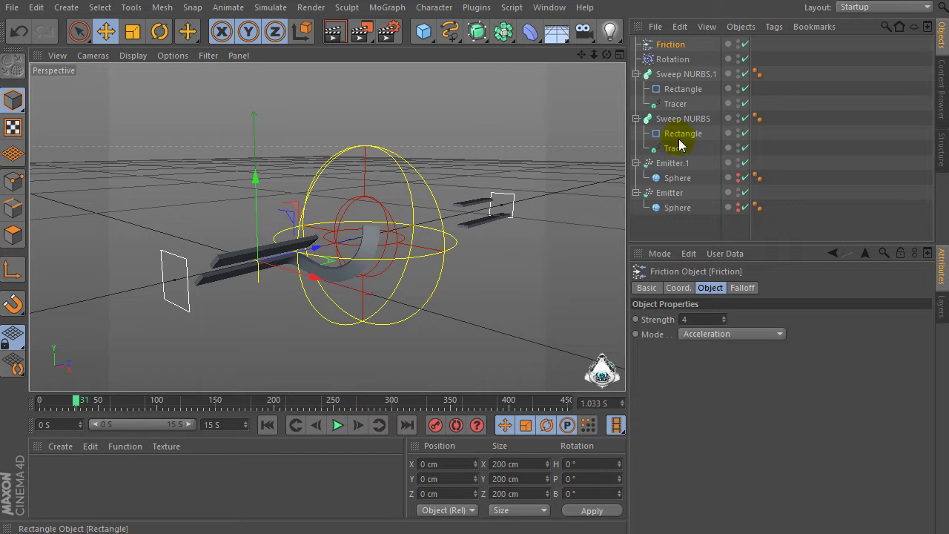
left_click(668, 163)
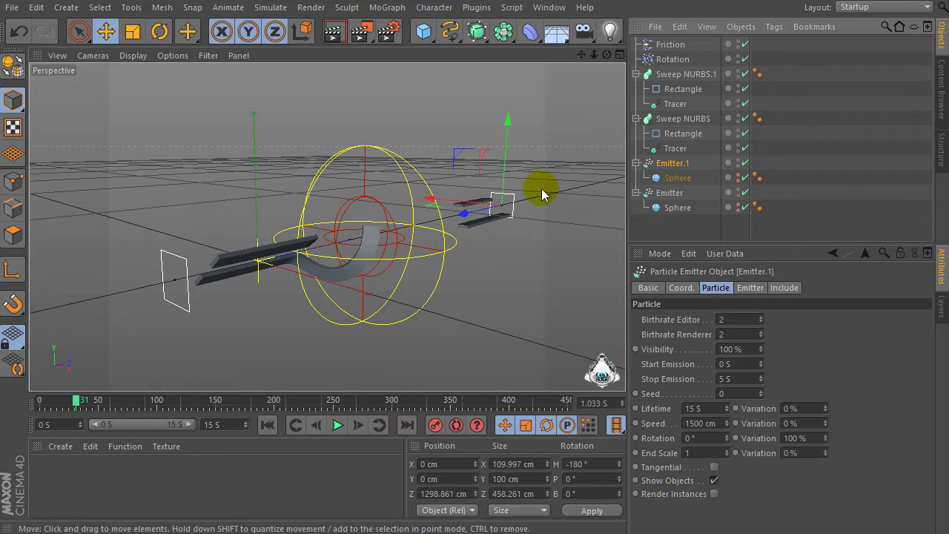
left_click_drag(470, 212, 411, 226)
Step: Replay the animation from the first frame and inspect the trails from different angles with Emitter.1 repositioned
left_click_drag(75, 404, 40, 402)
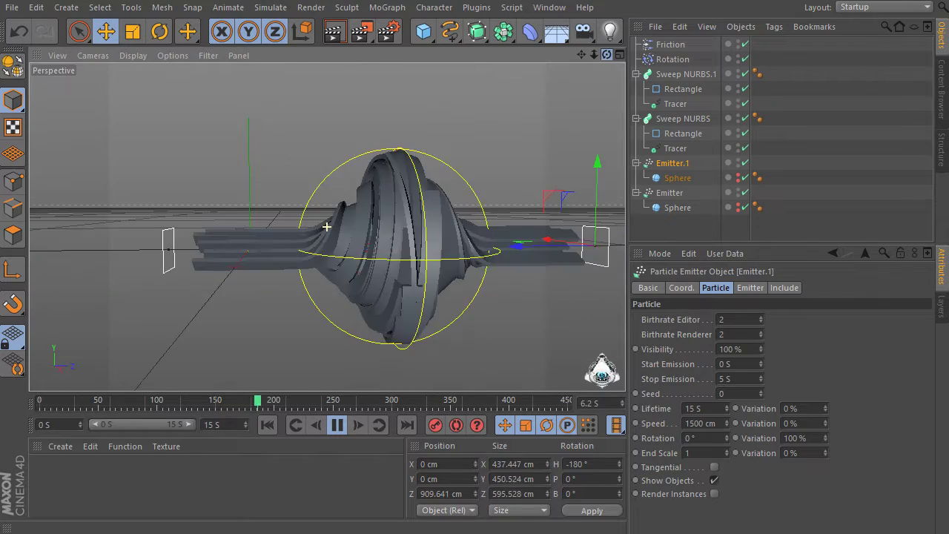
left_click(347, 428)
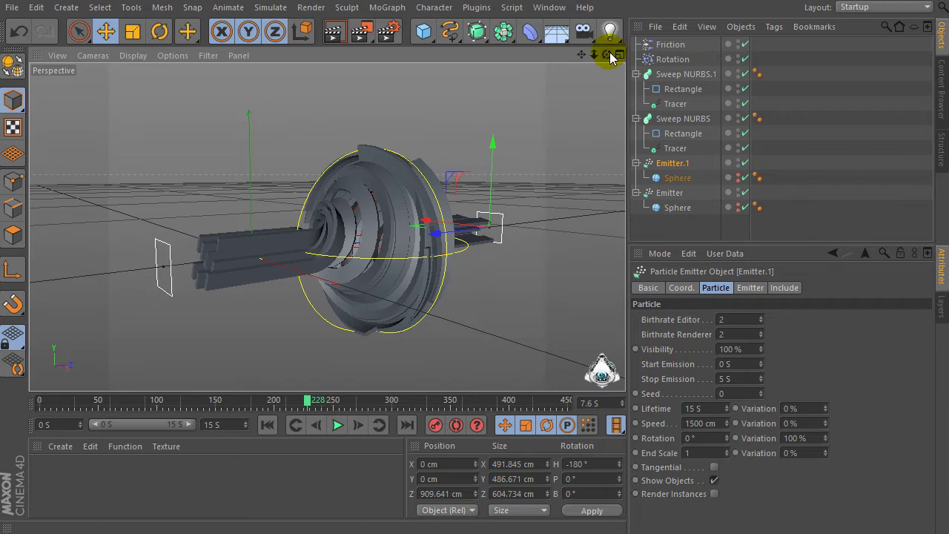
mouse_move(607, 55)
left_mouse_down()
mouse_move(563, 58)
mouse_move(645, 60)
mouse_move(594, 57)
mouse_move(616, 57)
left_mouse_up()
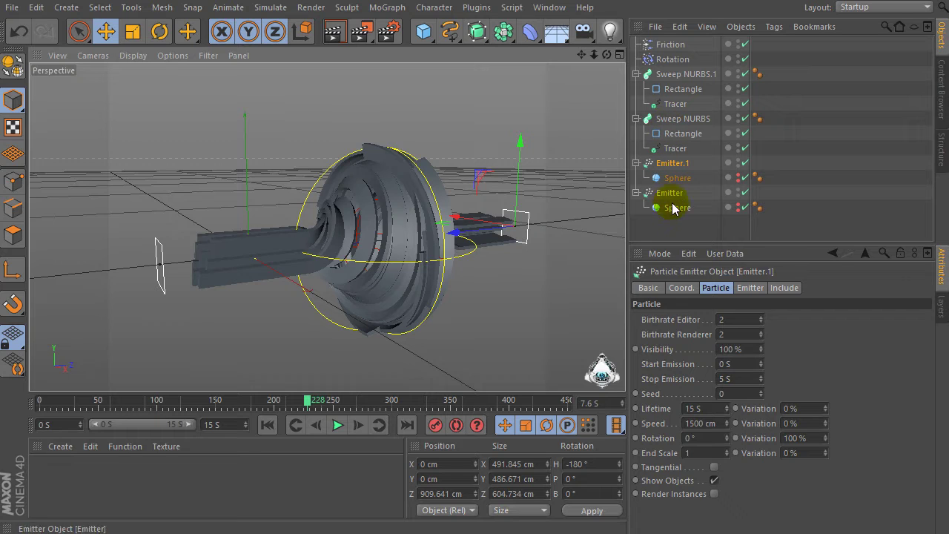
Step: Set the Friction modifier's strength to 5
left_click(670, 45)
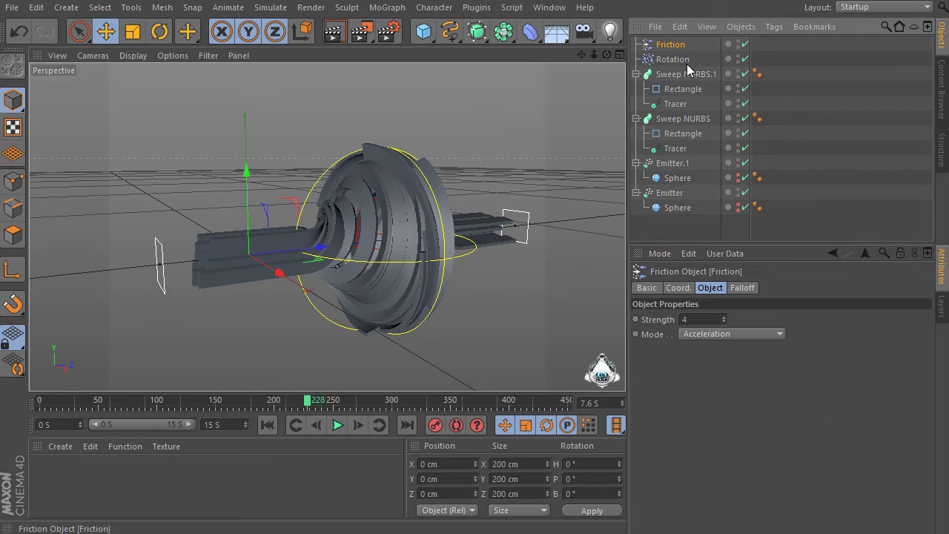
left_click(692, 319)
type("5")
key("Return")
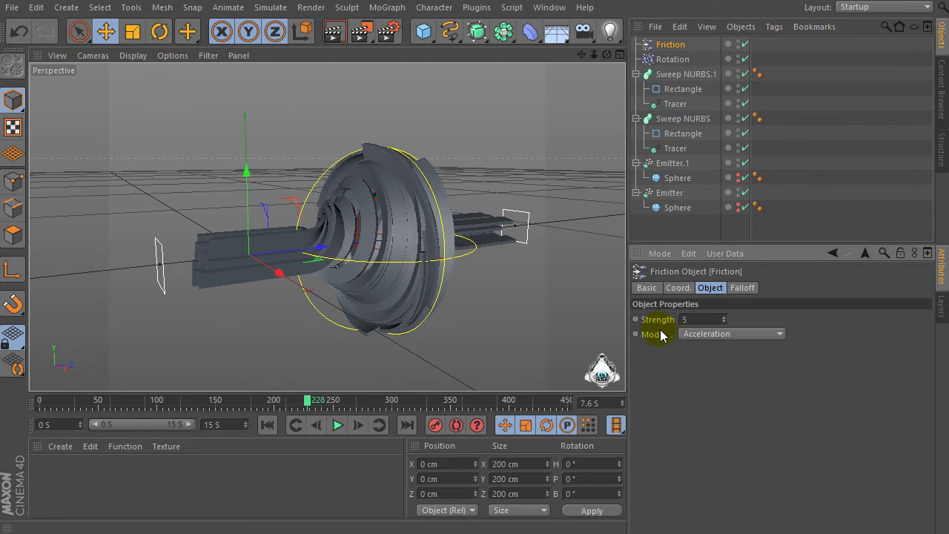
Step: Replay the simulation from frame 0 with the new friction strength and view the trails from the side
left_click_drag(312, 405, 41, 404)
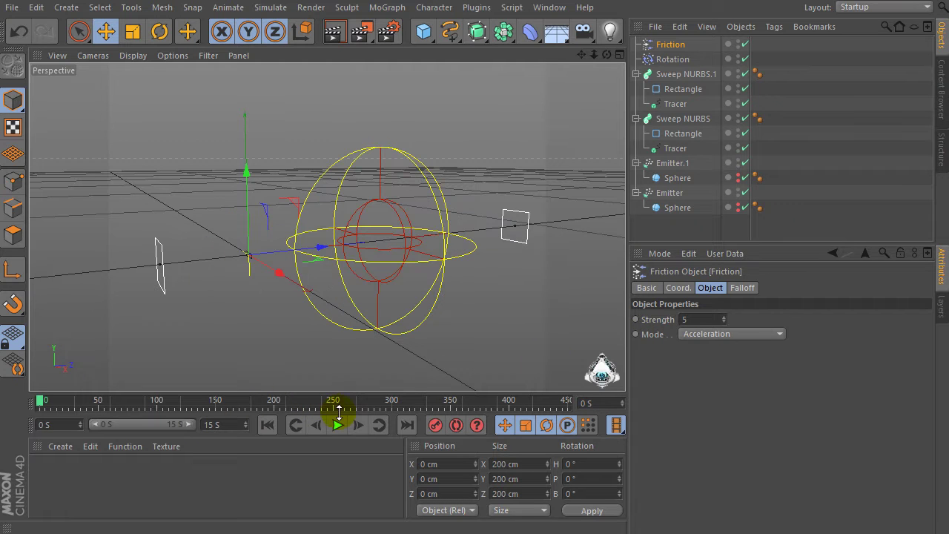
left_click(338, 424)
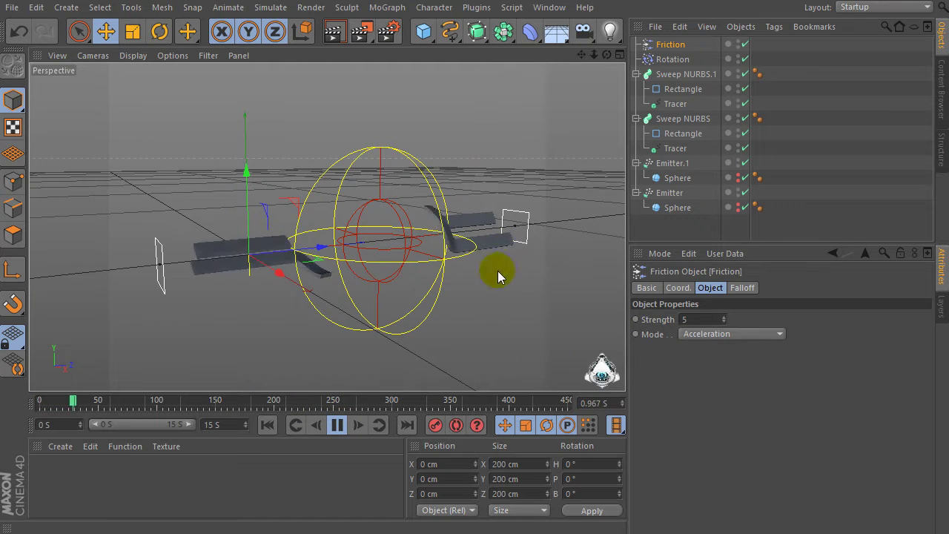
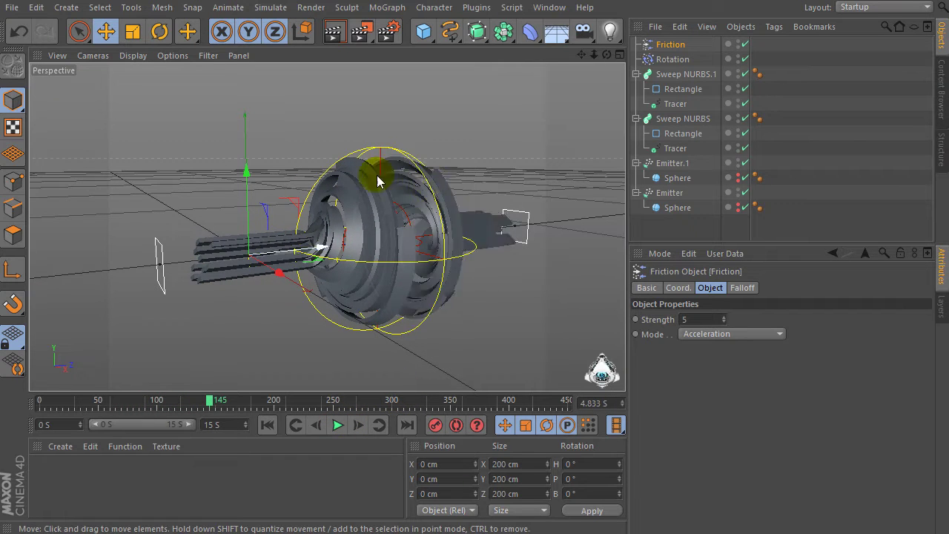
left_click_drag(606, 55, 568, 116)
Step: In Sweep NURBS.1's details, lower the end point of the scale curve to 0 so its trails taper
left_click(674, 74)
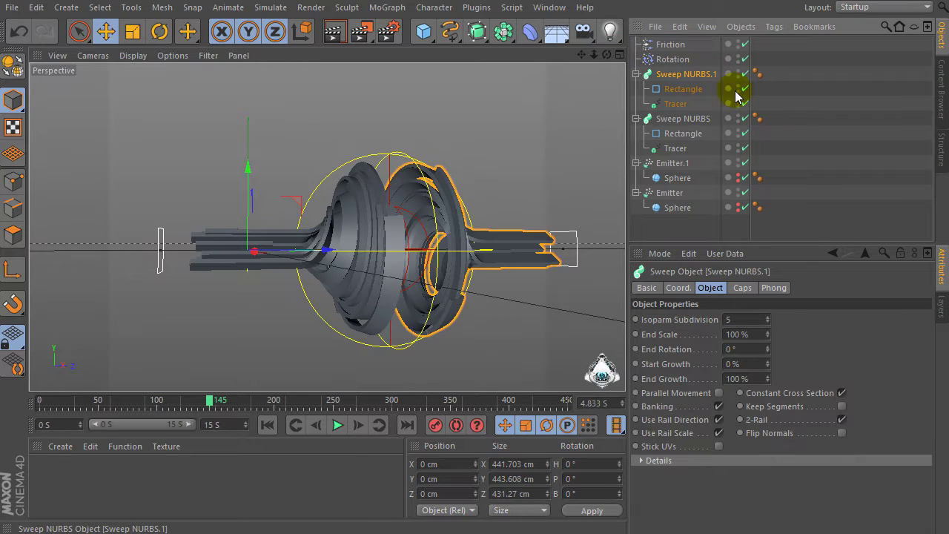
left_click(641, 460)
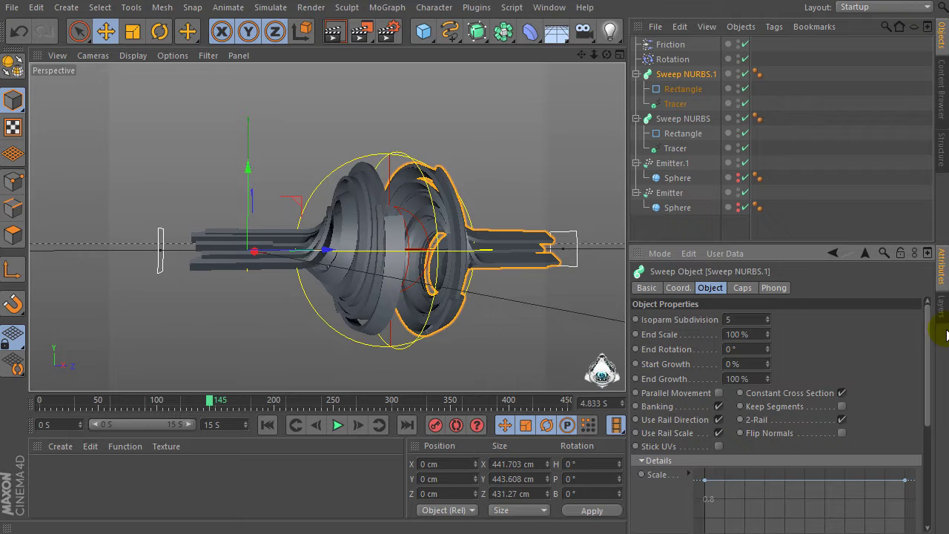
left_click_drag(929, 345, 933, 396)
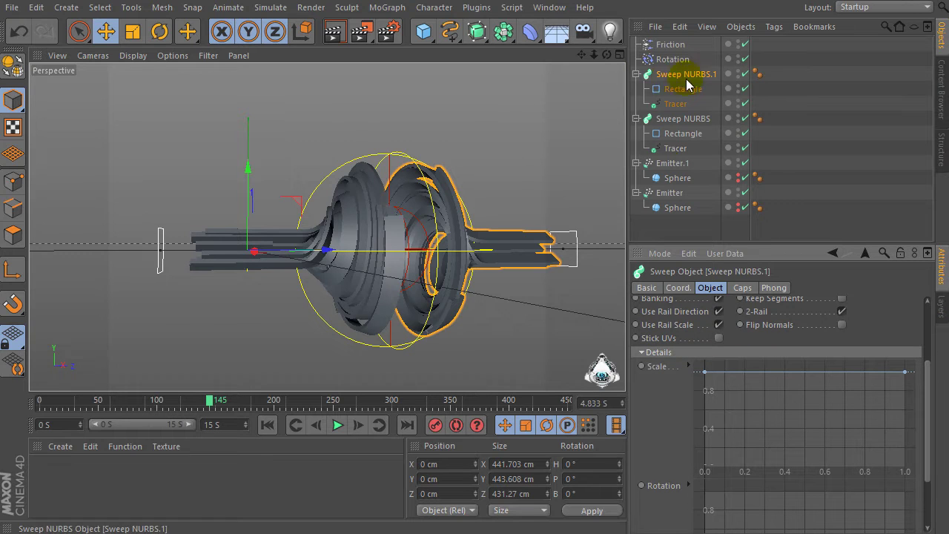
left_click_drag(905, 373, 915, 465)
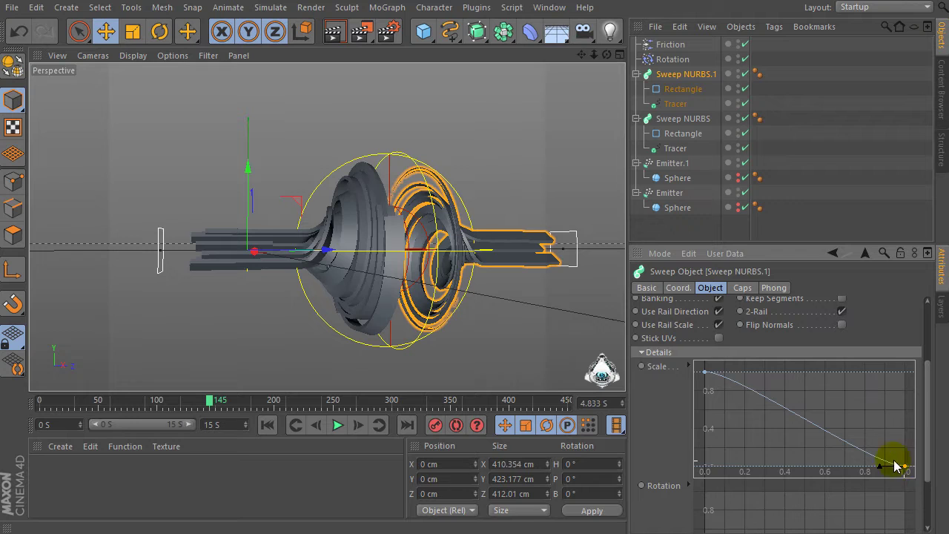
Step: Lower the end point of Sweep NURBS's scale curve to 0 so the other emitter's trails taper too
left_click(652, 119)
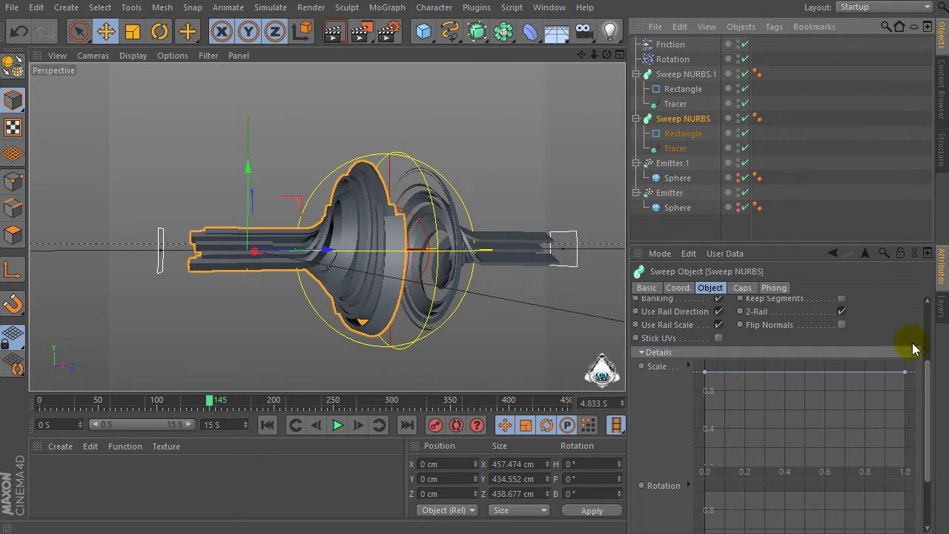
left_click_drag(905, 373, 915, 472)
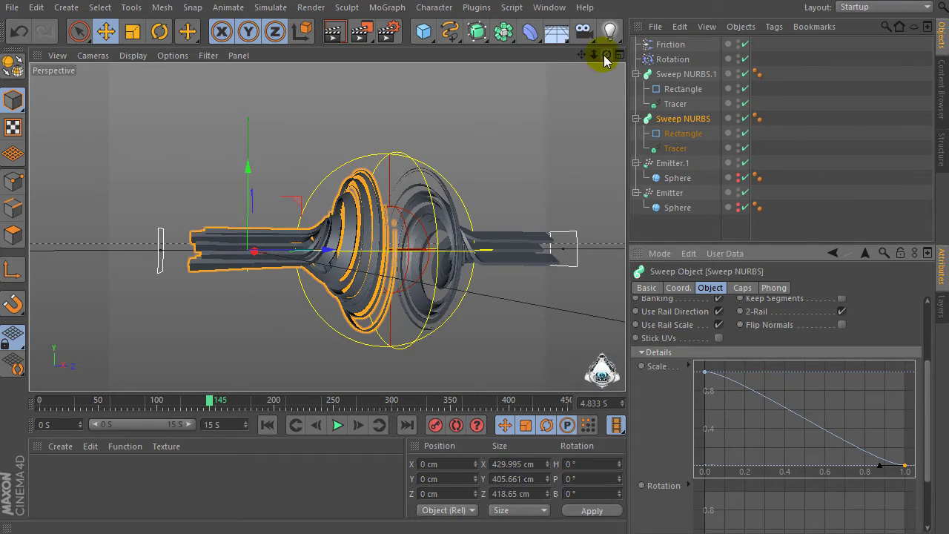
left_click_drag(607, 55, 579, 56)
left_click_drag(326, 226, 607, 55)
left_click(724, 231)
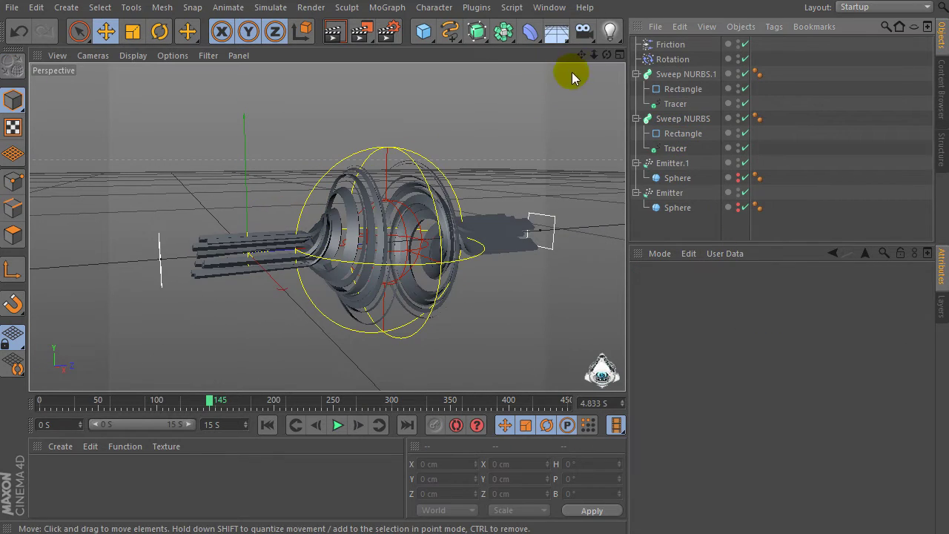
mouse_move(602, 59)
left_mouse_down()
mouse_move(326, 226)
mouse_move(607, 59)
left_mouse_up()
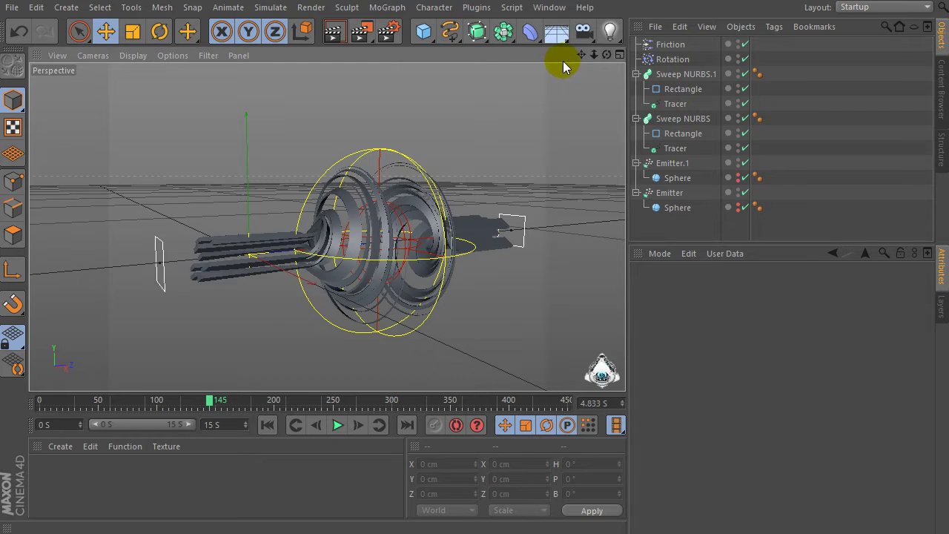
Step: Add two HyperNURBS objects and nest Sweep NURBS.1 in the first and Sweep NURBS in the second
left_click_drag(472, 29, 552, 55)
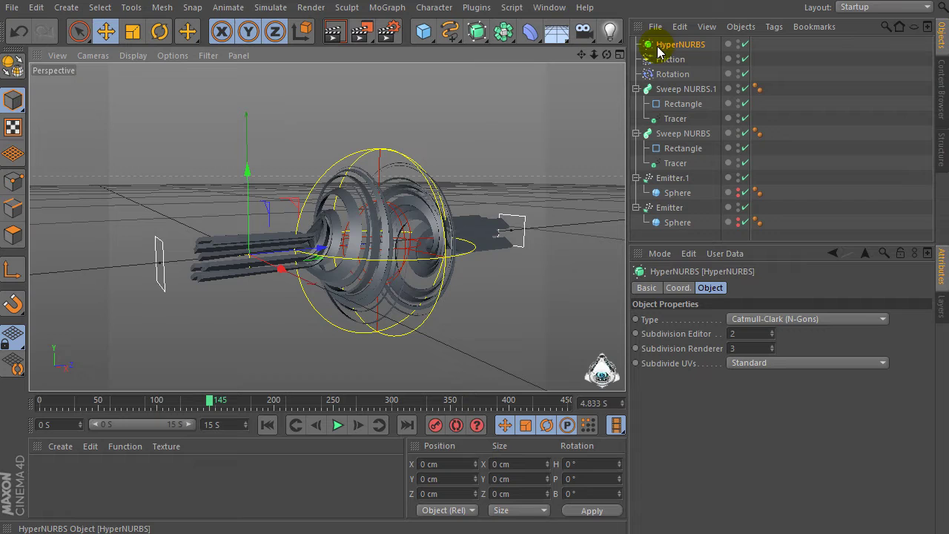
left_click_drag(677, 89, 680, 46)
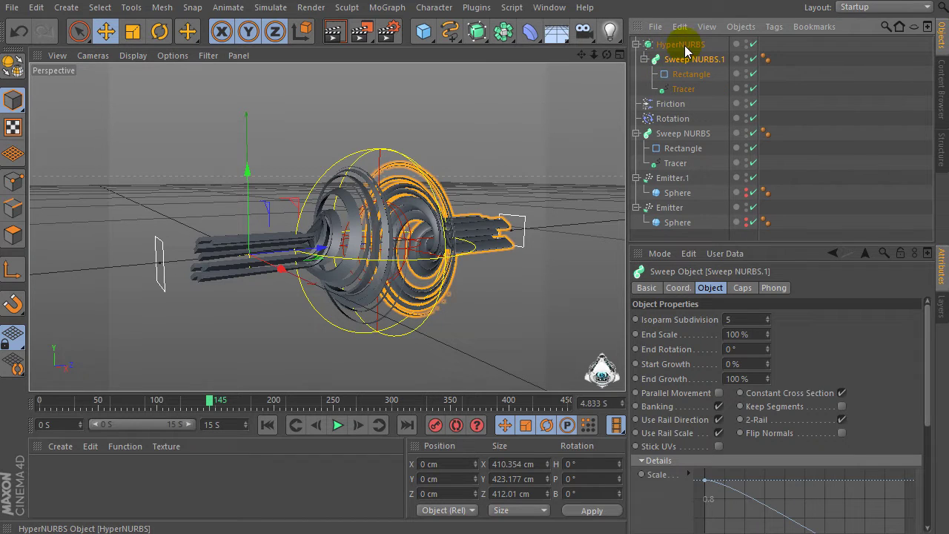
left_click_drag(478, 31, 541, 50)
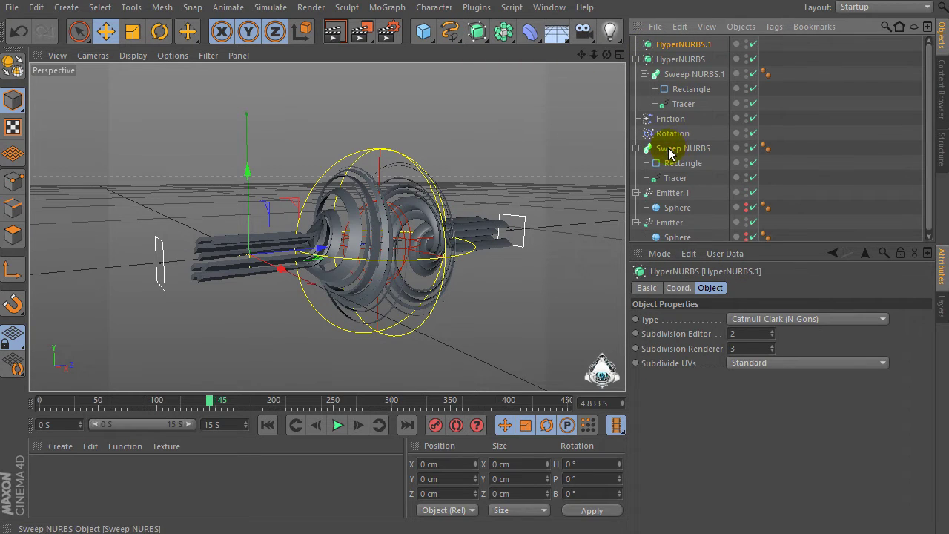
left_click_drag(683, 139, 680, 47)
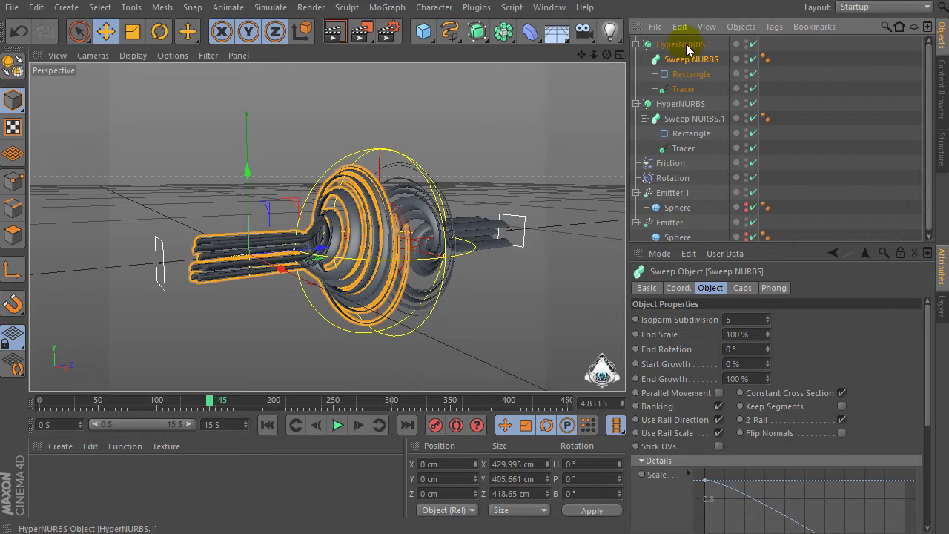
Step: Replay the animation from the first frame and inspect the smoothed trails from several angles
left_click(665, 105)
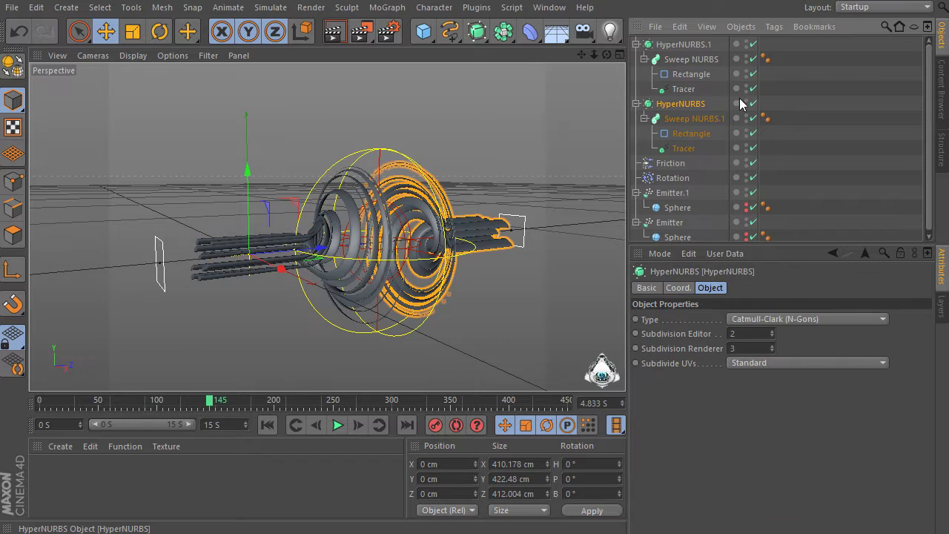
left_click(337, 426)
left_click(334, 427)
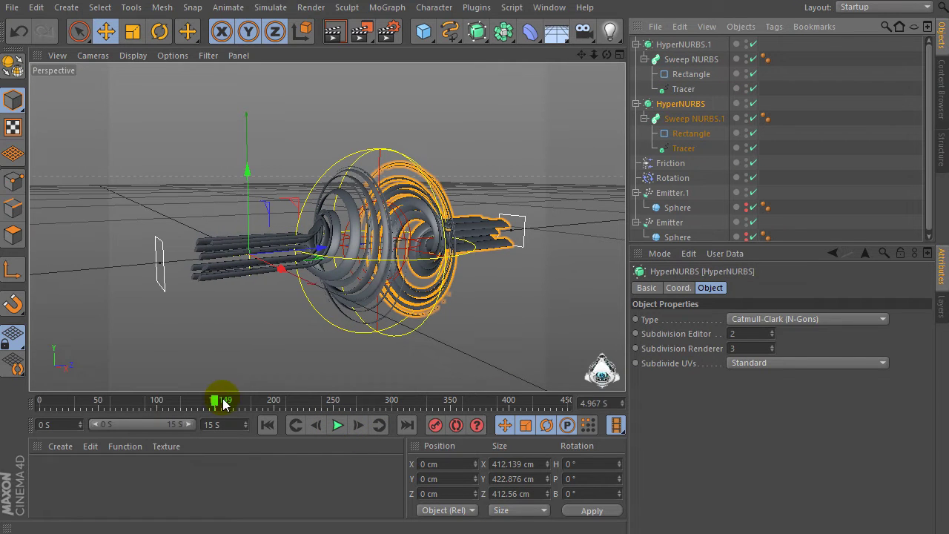
key("shift+f")
left_click(337, 427)
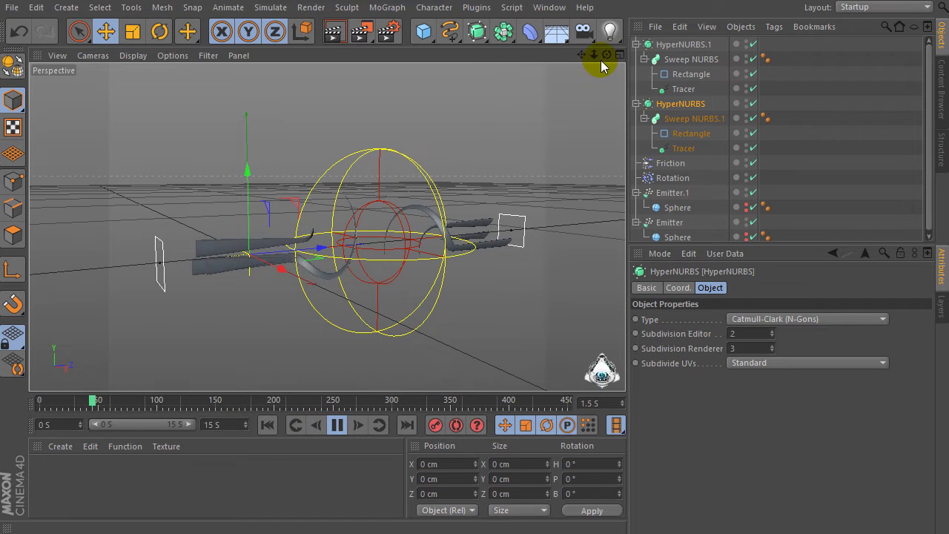
left_click_drag(606, 56, 585, 209)
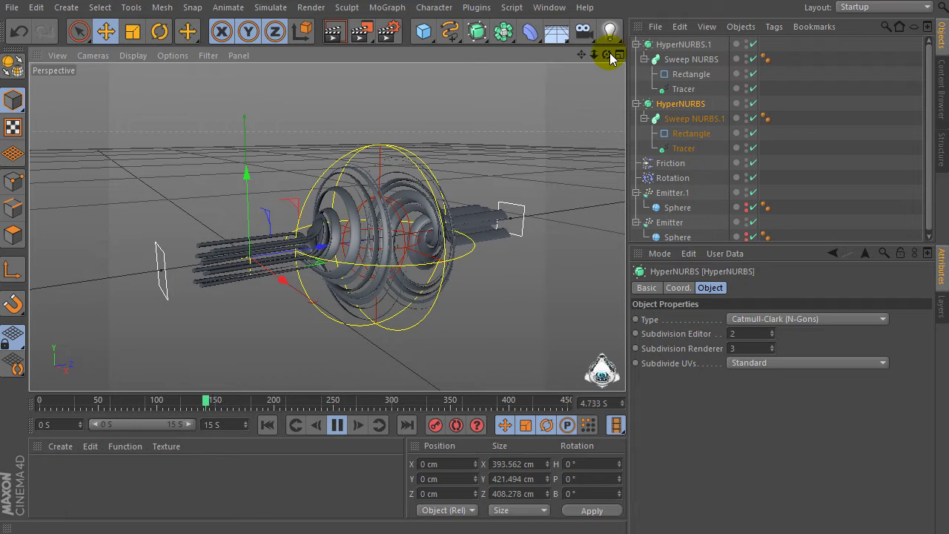
left_click_drag(606, 54, 633, 58)
left_click(338, 424)
left_click_drag(582, 54, 457, 213)
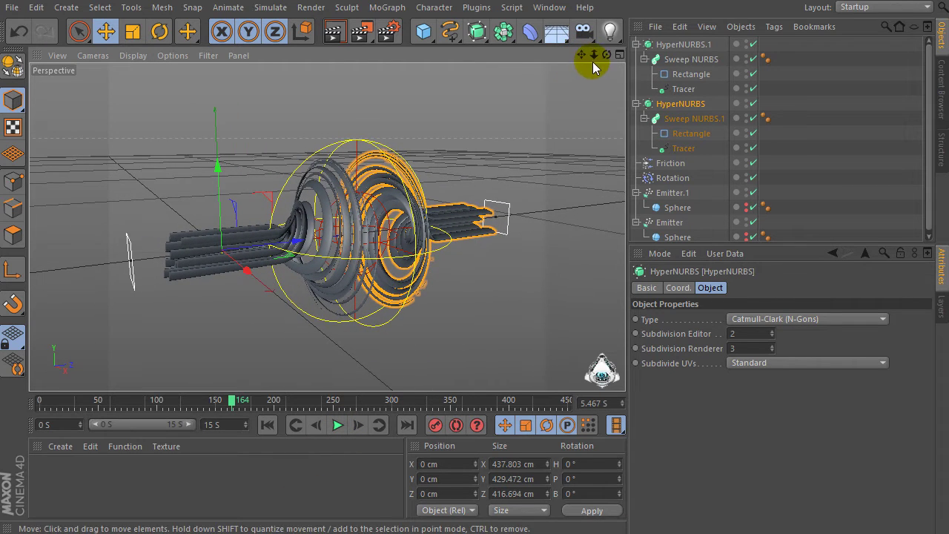
Step: Create a new material with the Color channel disabled and the Luminance channel enabled
double_click(103, 471)
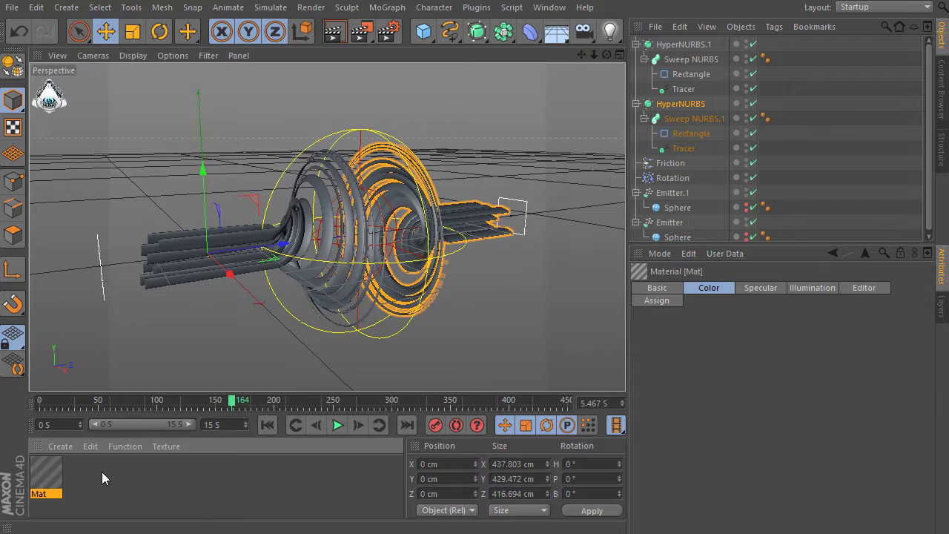
double_click(52, 473)
left_click_drag(331, 47, 507, 23)
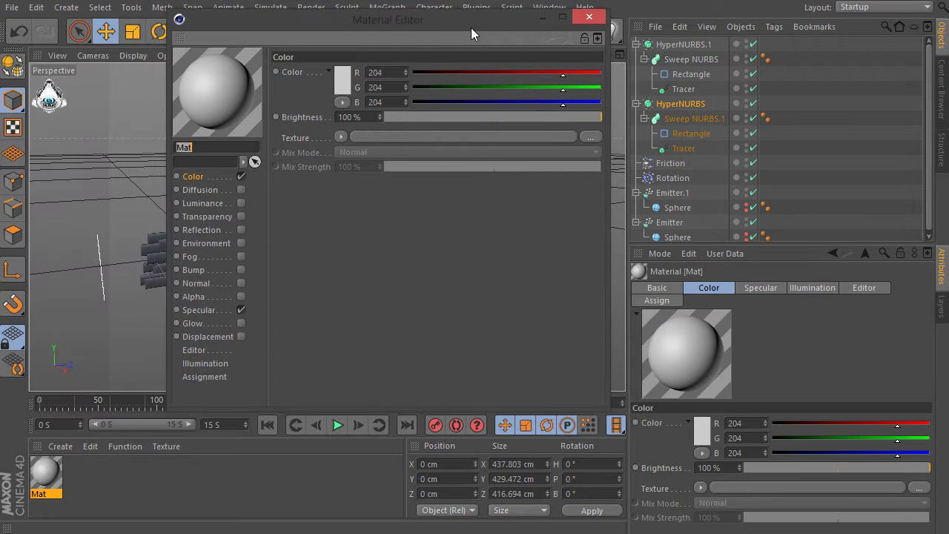
left_click(249, 176)
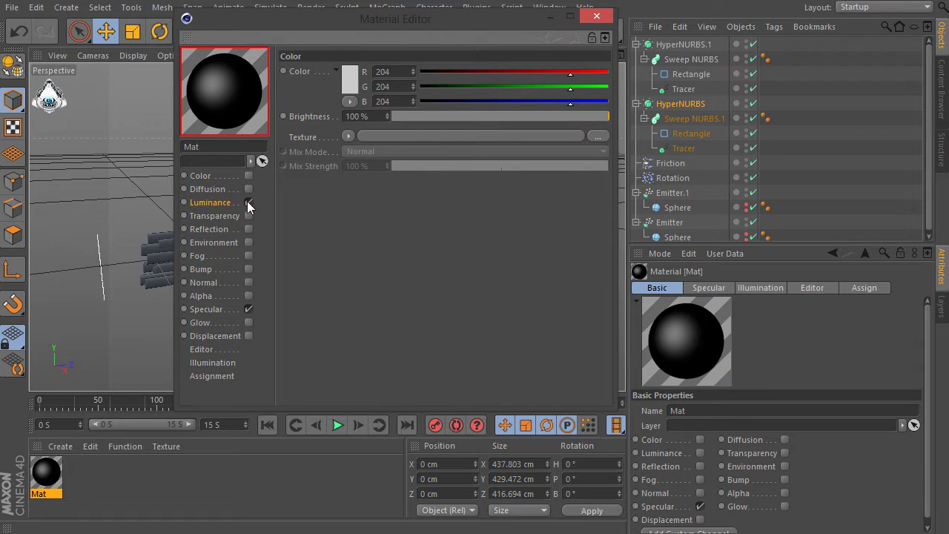
left_click(248, 203)
Step: Give the luminance a Fresnel texture with a red (255, 0, 0) to black gradient, moving the black knot inward to about four fifths
left_click(348, 136)
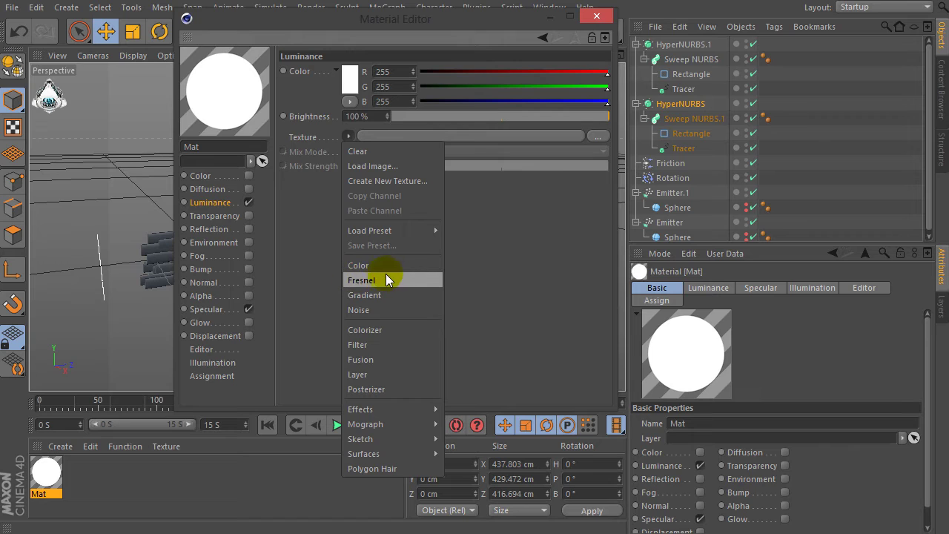
left_click(387, 280)
left_click(354, 168)
double_click(339, 210)
left_click_drag(323, 220, 348, 164)
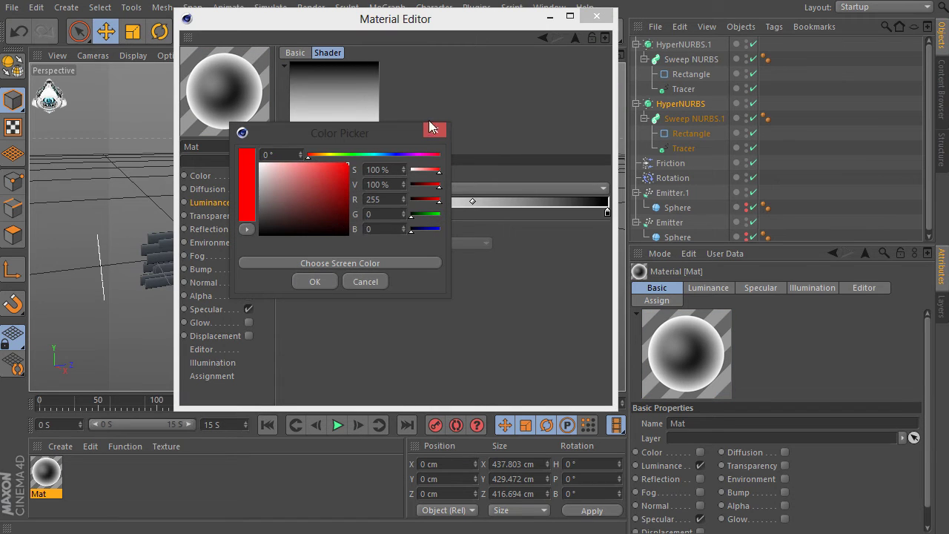
left_click(314, 281)
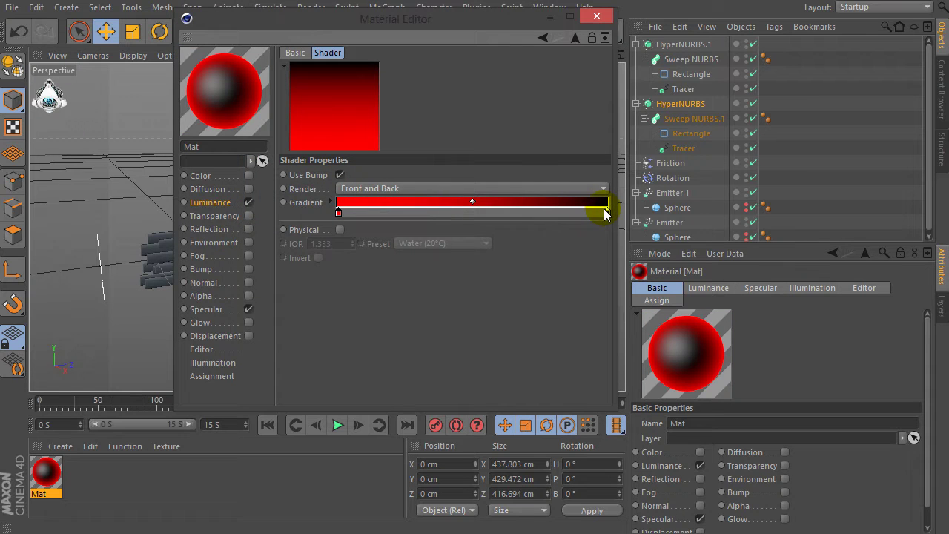
left_click_drag(607, 214, 560, 217)
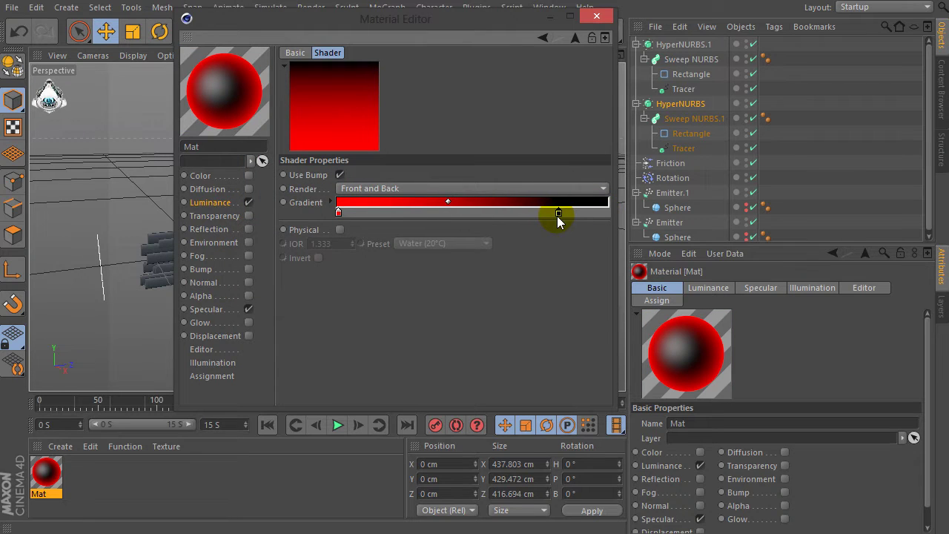
left_click_drag(557, 212, 554, 213)
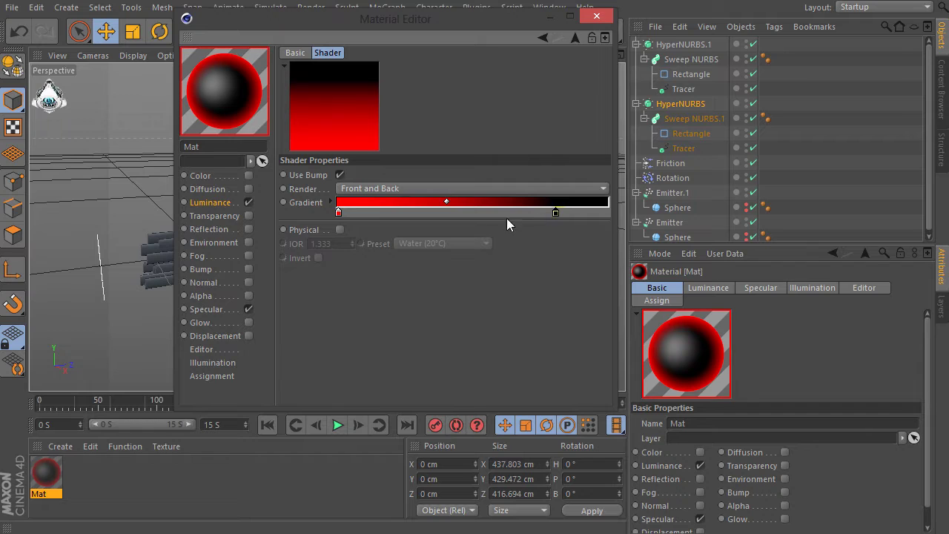
Step: Enable Transparency on the material as Additive, with a Fresnel texture whose gradient knots are inverted
left_click(248, 215)
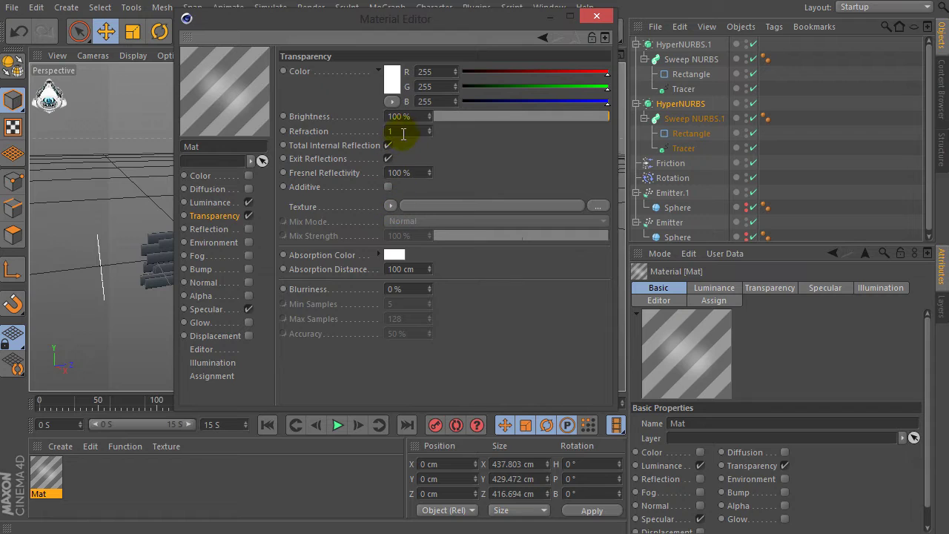
left_click(387, 186)
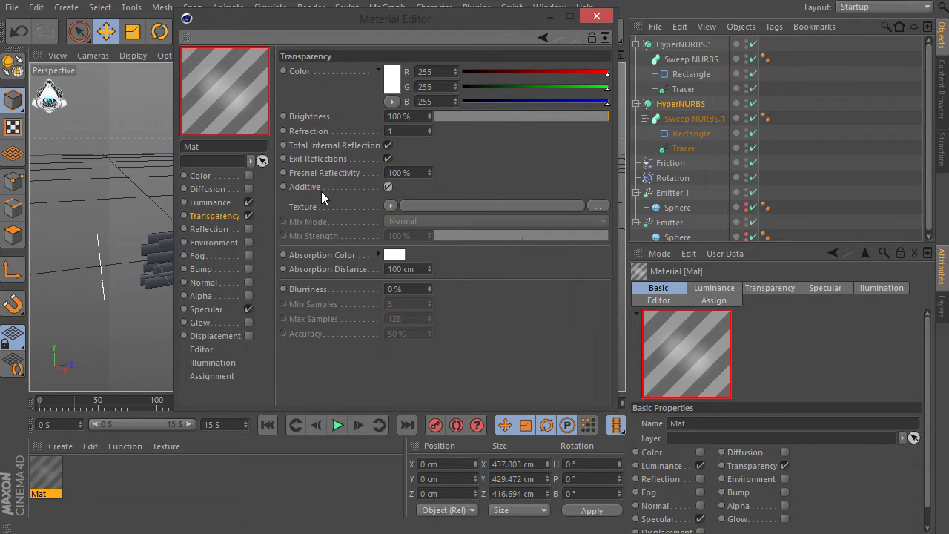
left_click(390, 206)
left_click(404, 348)
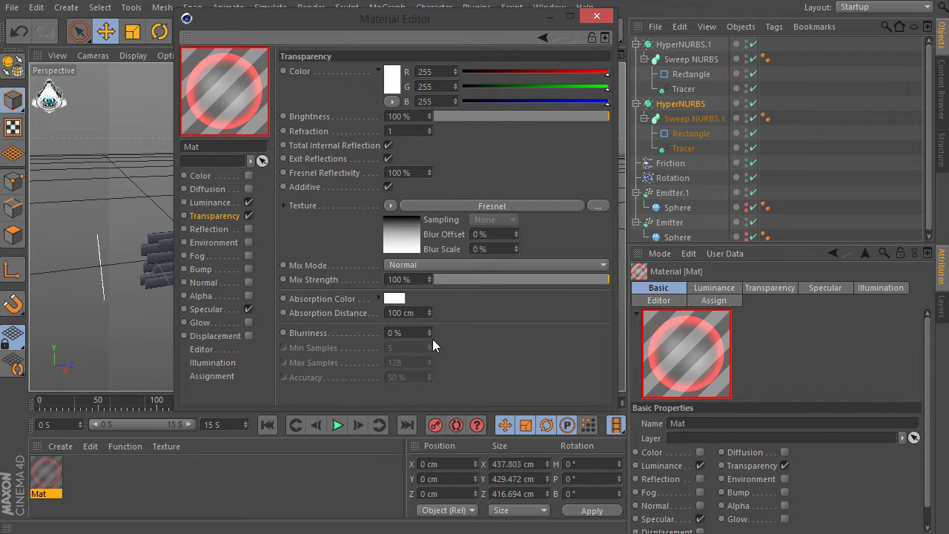
left_click(397, 233)
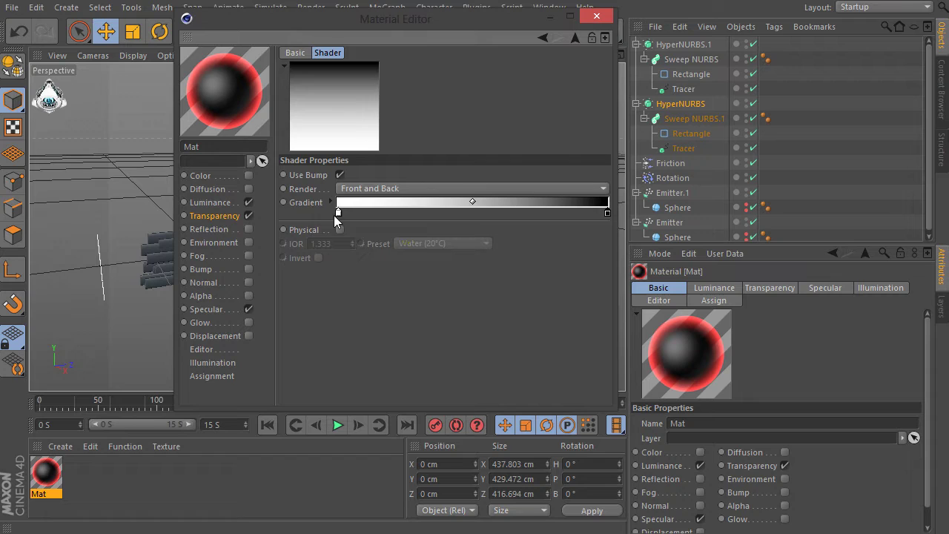
right_click(339, 212)
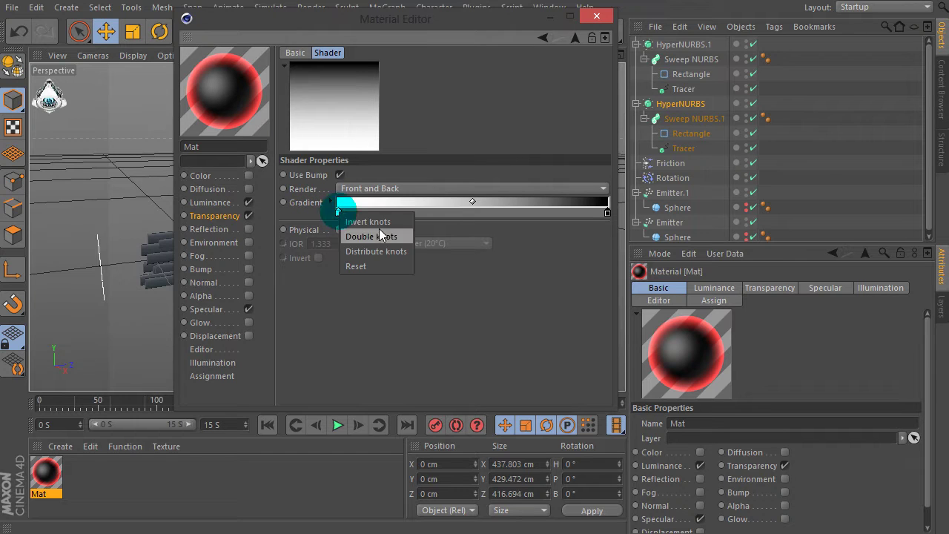
left_click(375, 221)
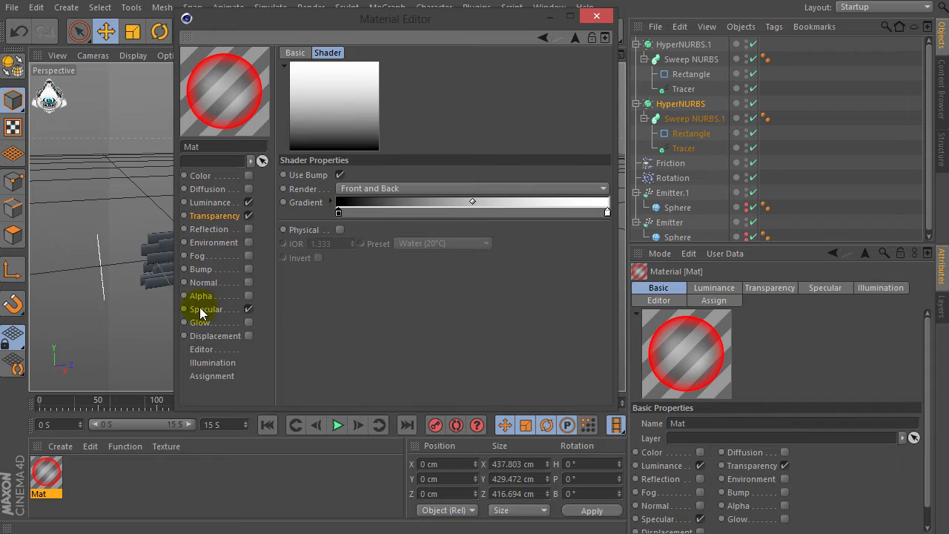
Step: Replace the material's Specular channel with Glow, set to 10% inner and 100% outer strength, and close the Material Editor
left_click(249, 309)
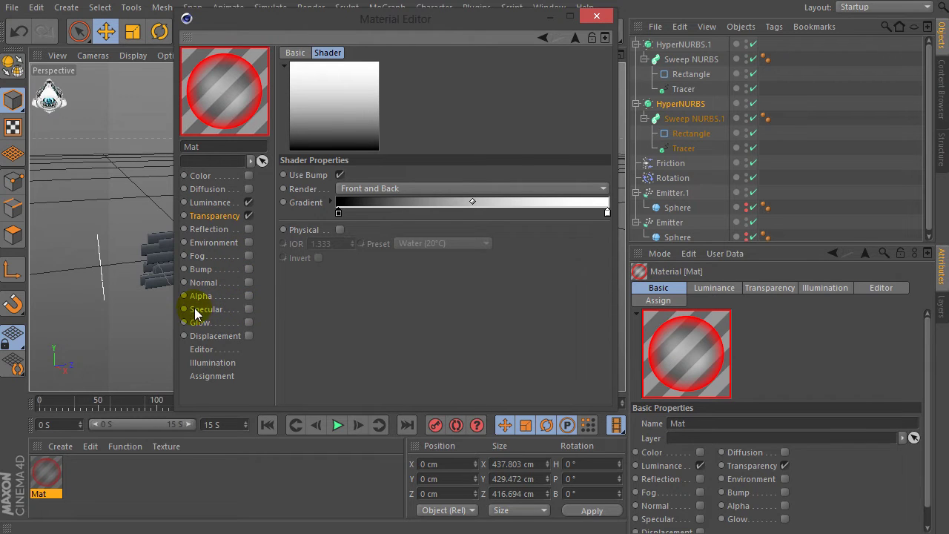
left_click(249, 322)
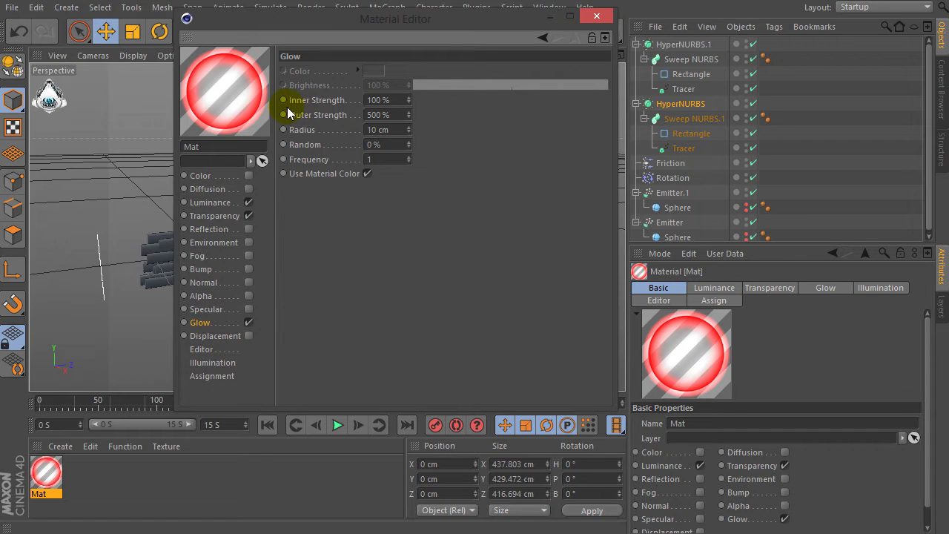
type("10")
type("100")
key("Return")
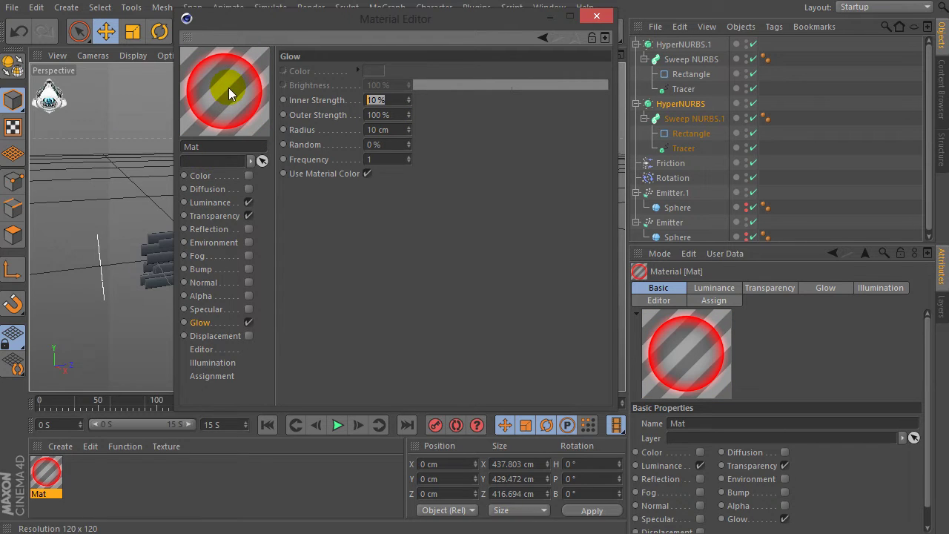
left_click(597, 16)
Step: Create a second material, Mat.1, with Color disabled and Luminance enabled
double_click(146, 484)
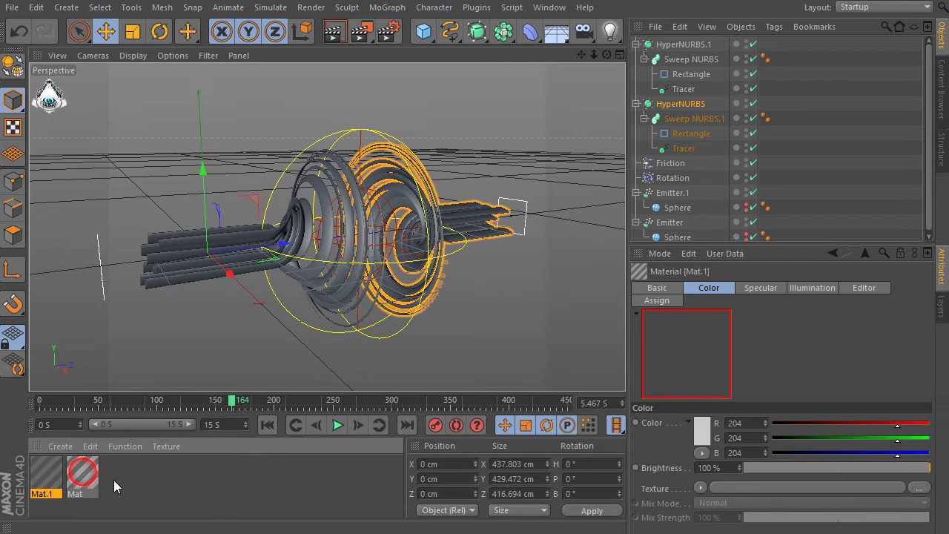
double_click(47, 475)
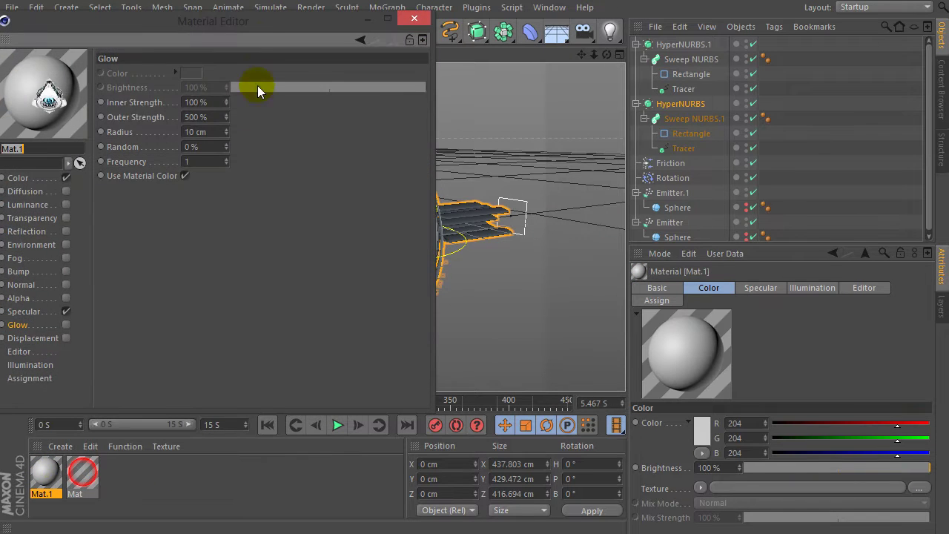
left_click_drag(262, 31, 458, 26)
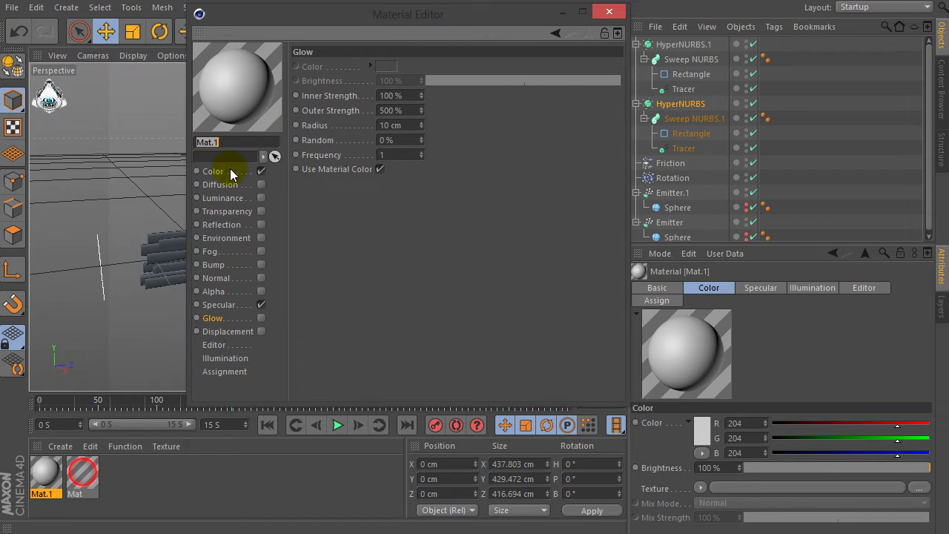
left_click(261, 171)
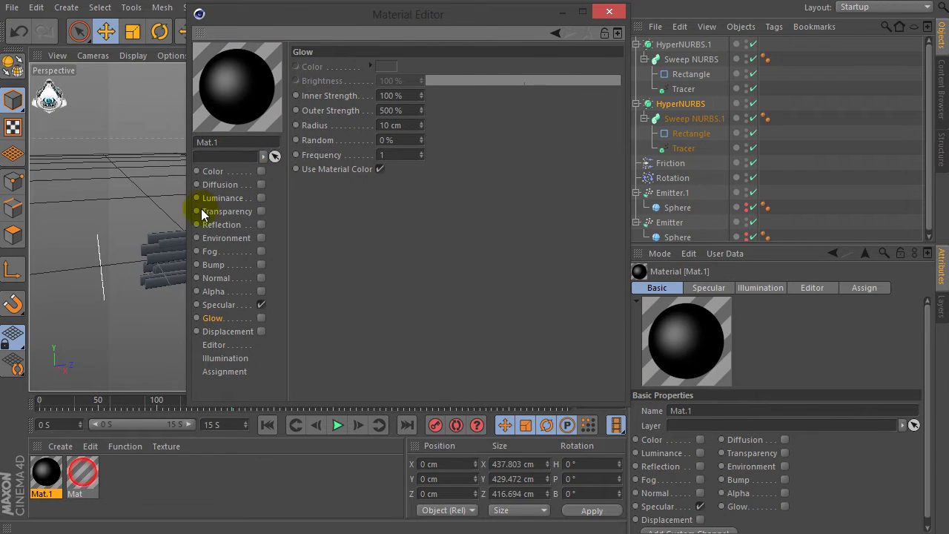
left_click(260, 198)
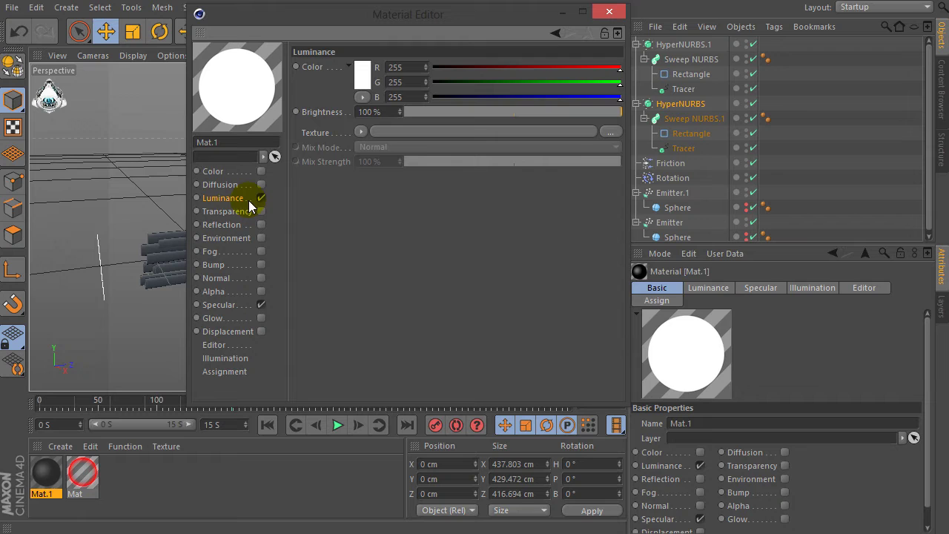
Step: Give Mat.1's luminance a Fresnel texture with a blue (0, 153, 255) to black gradient, moving the black knot inward to about seven eighths
left_click(360, 133)
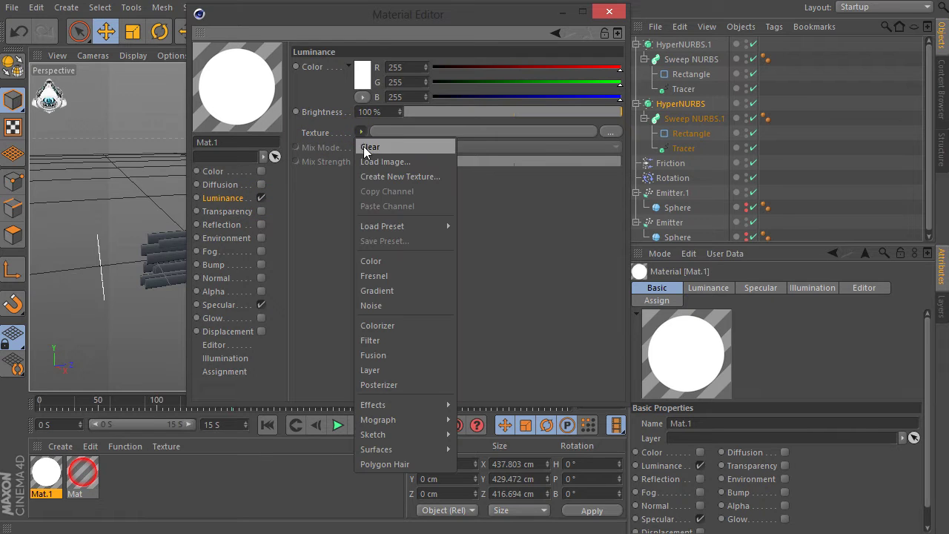
left_click(382, 275)
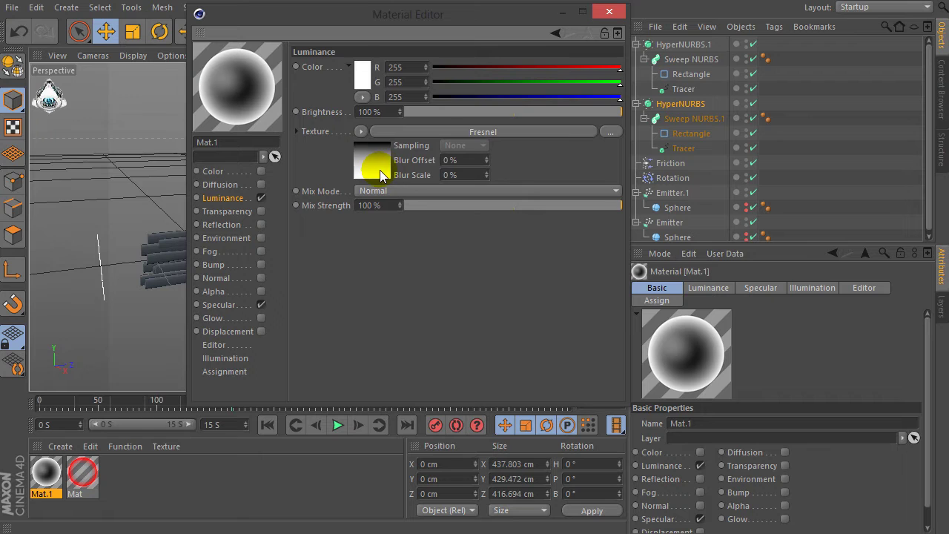
left_click(380, 171)
double_click(353, 207)
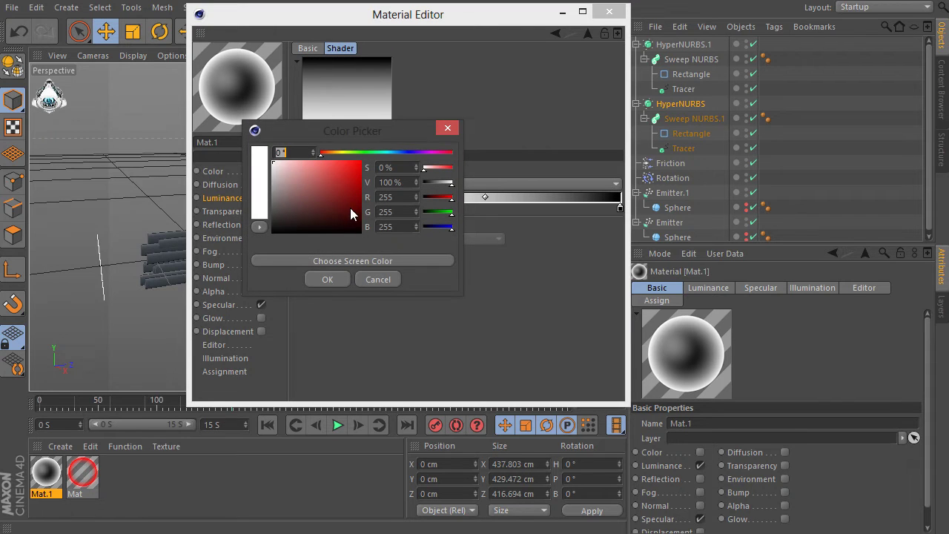
left_click(400, 154)
left_click_drag(353, 178, 393, 157)
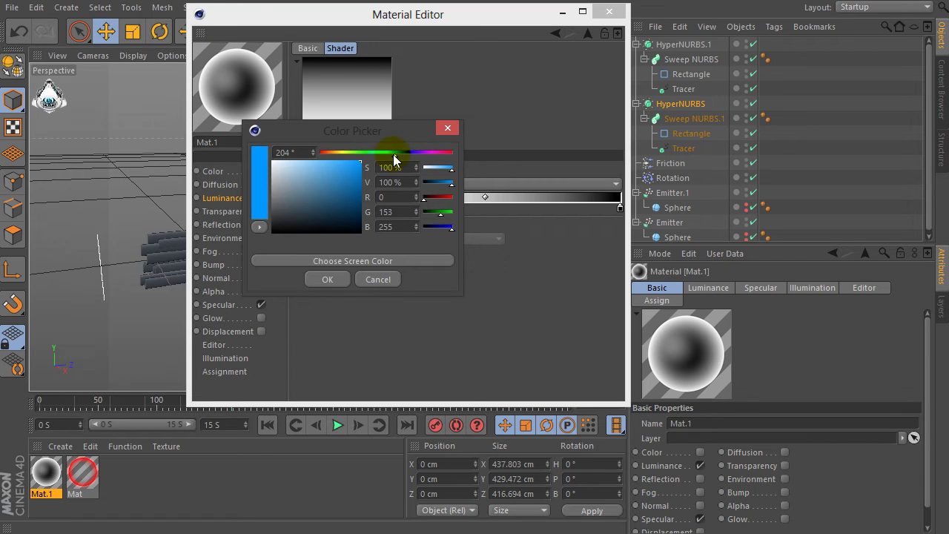
left_click(327, 279)
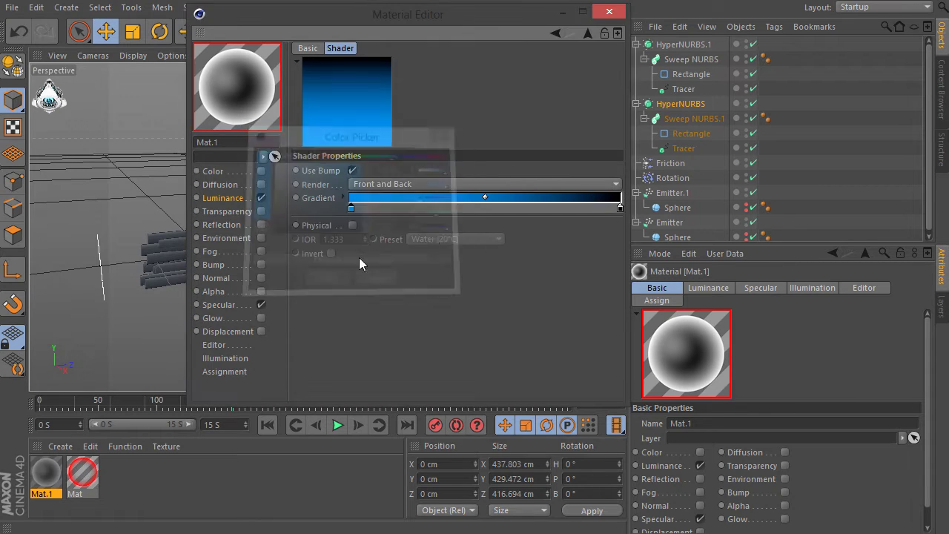
left_click_drag(595, 208, 588, 207)
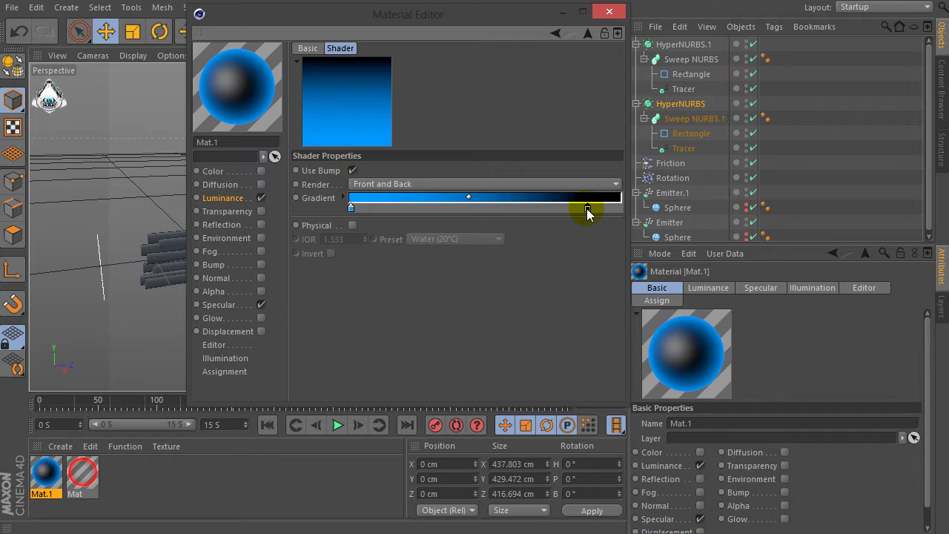
Step: Enable Transparency on Mat.1 as Additive, with a Fresnel texture whose gradient knots are inverted
left_click(259, 211)
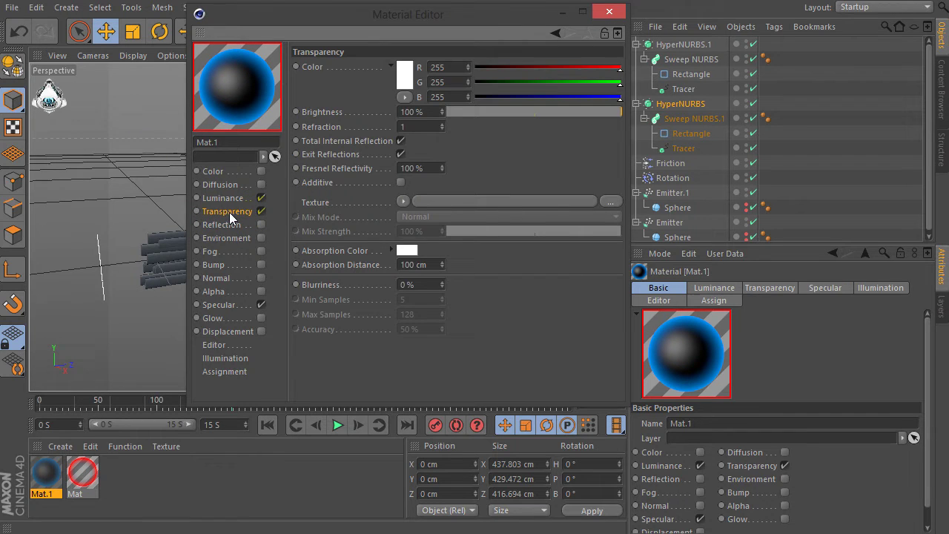
left_click(401, 183)
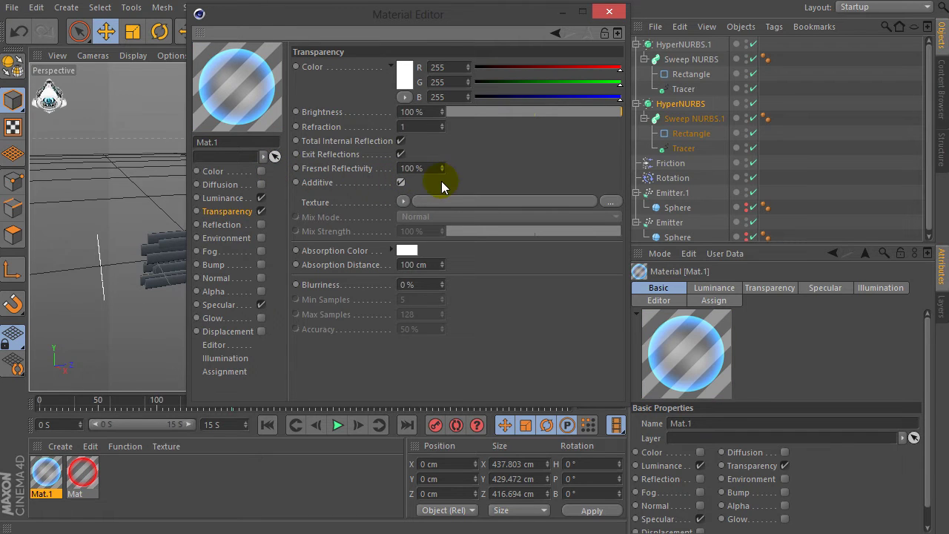
left_click(404, 201)
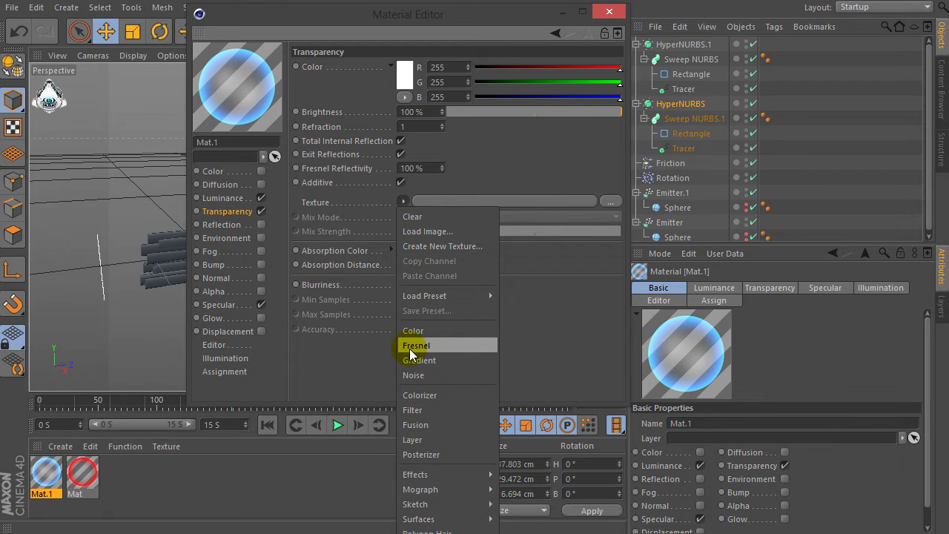
left_click(436, 349)
left_click(397, 230)
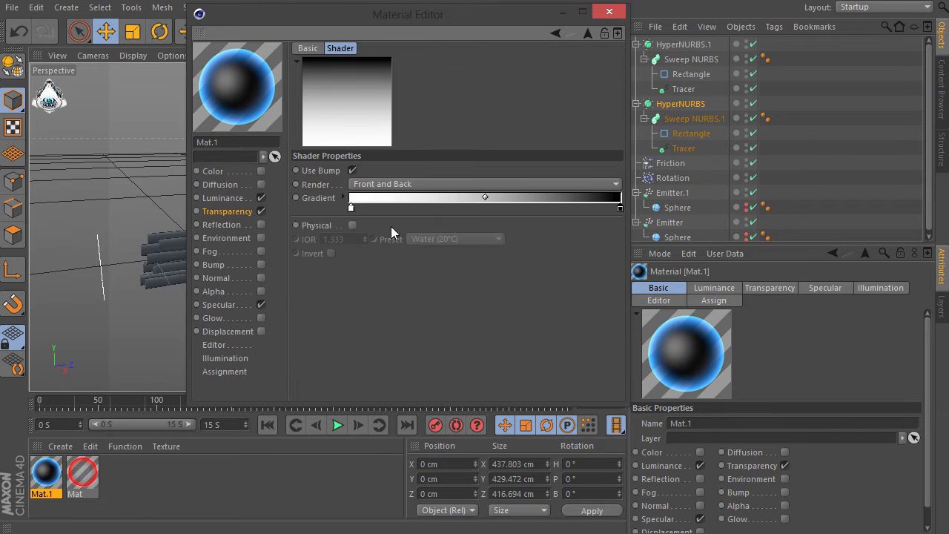
right_click(350, 212)
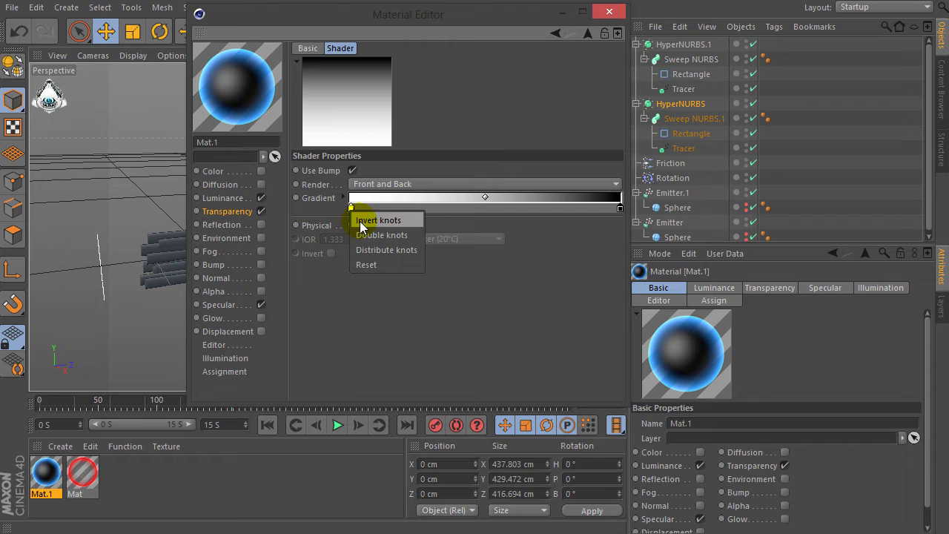
left_click(381, 221)
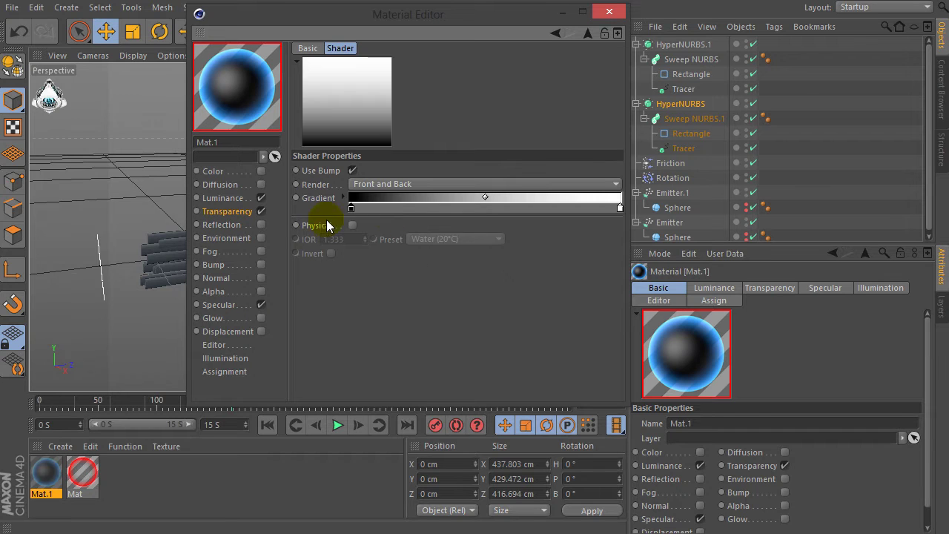
Step: Replace Mat.1's Specular channel with Glow at 10% inner and 100% outer strength, review its channels, and close the Material Editor
left_click(220, 305)
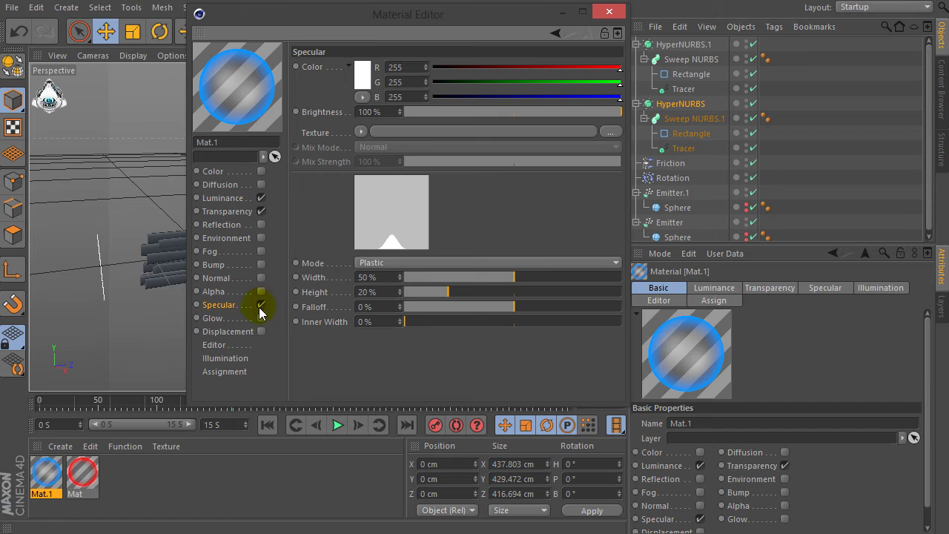
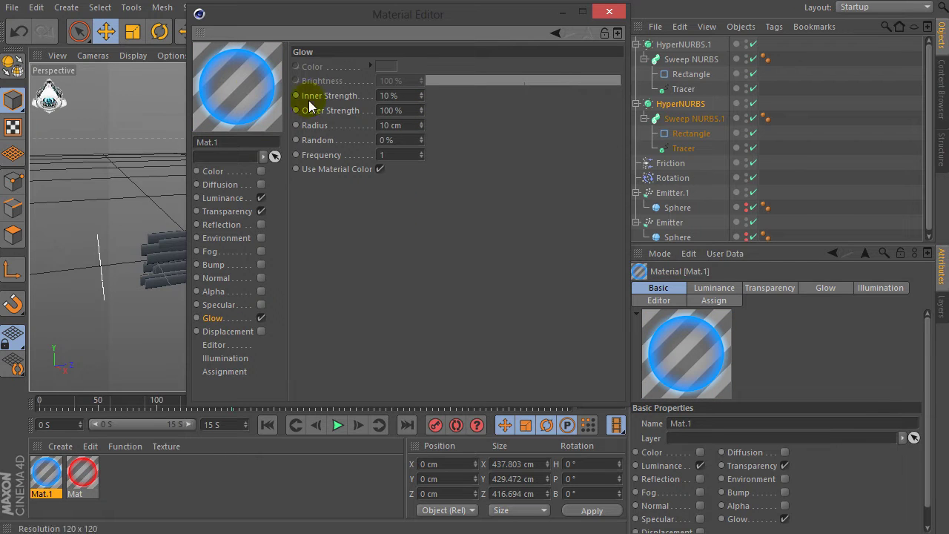
left_click(227, 211)
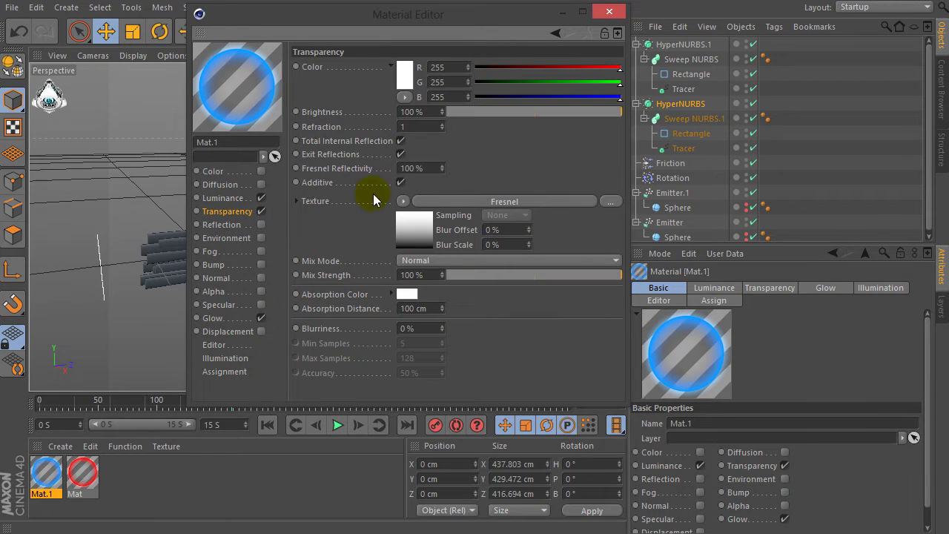
left_click(218, 198)
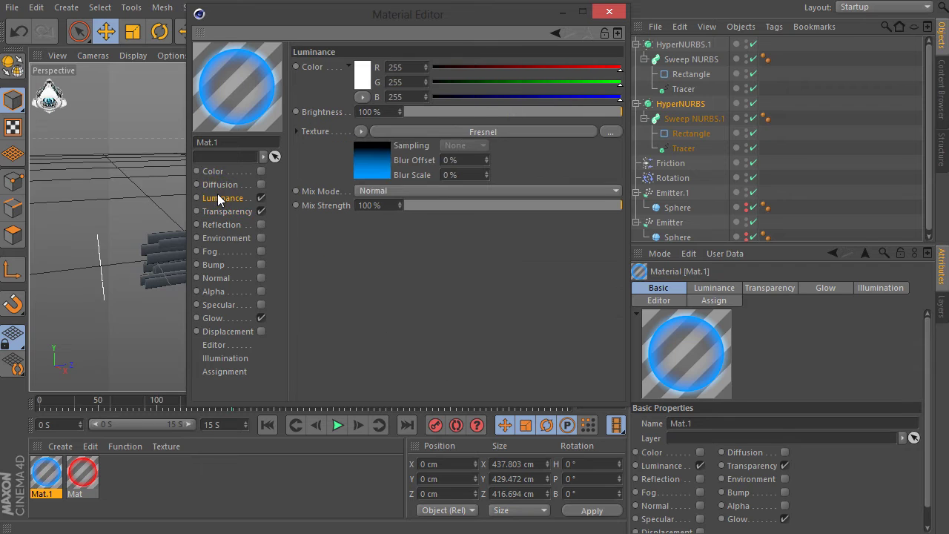
left_click(237, 209)
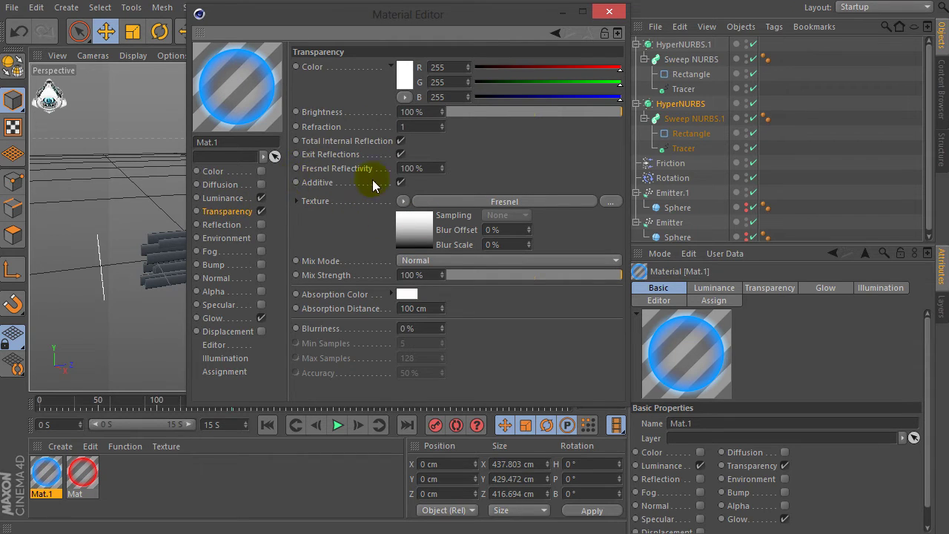
left_click(593, 39)
left_click(609, 12)
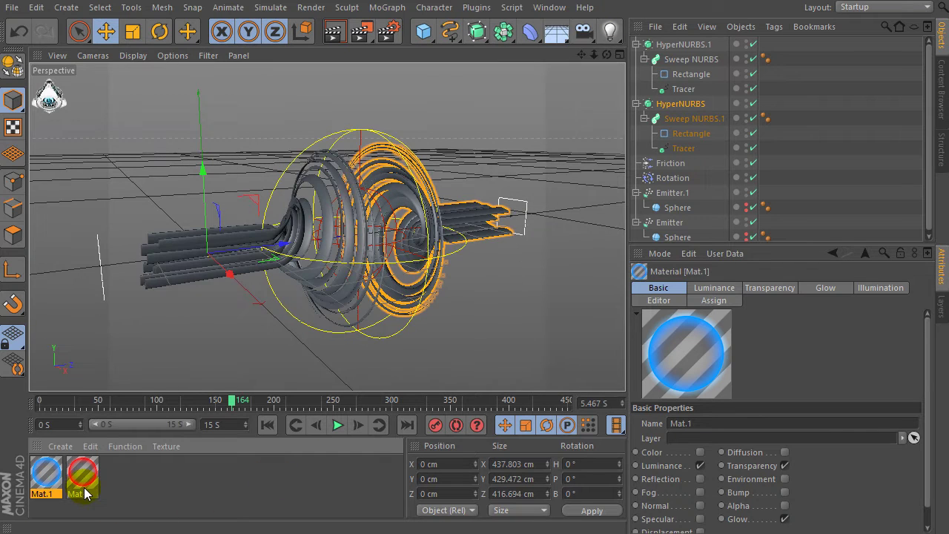
Step: Apply the red material Mat to HyperNURBS.1 and the blue Mat.1 to HyperNURBS, and render the perspective view
left_click_drag(94, 478, 320, 268)
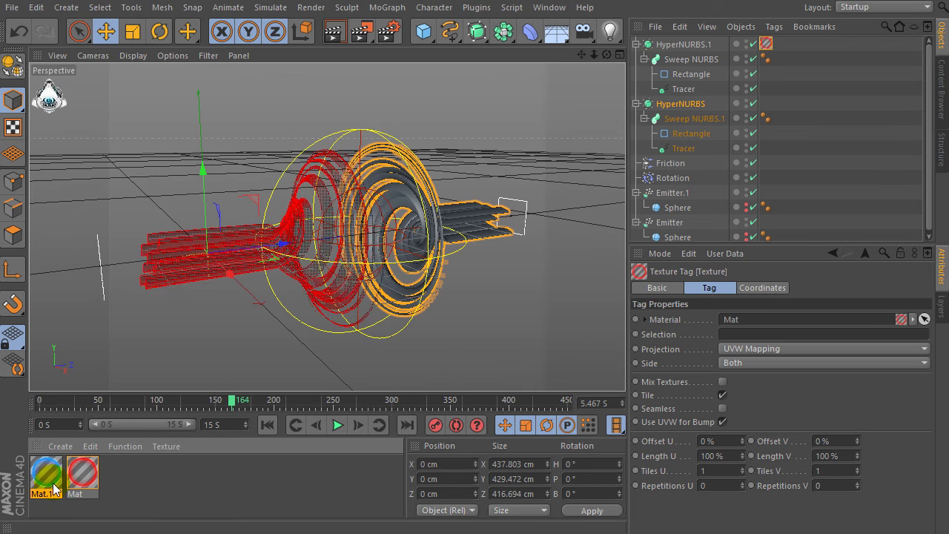
left_click_drag(49, 484, 388, 322)
left_click_drag(608, 57, 333, 108)
left_click(334, 33)
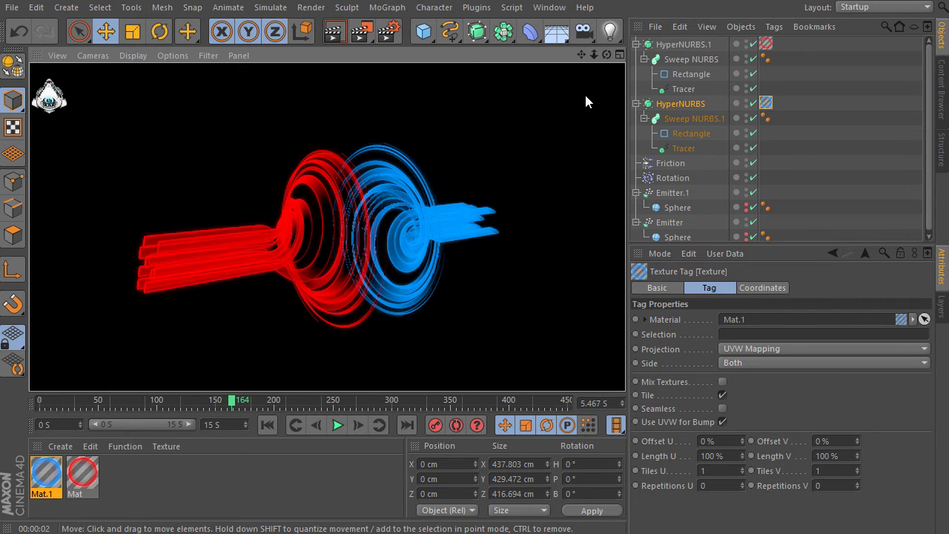
left_click_drag(588, 55, 597, 82)
left_click(583, 54)
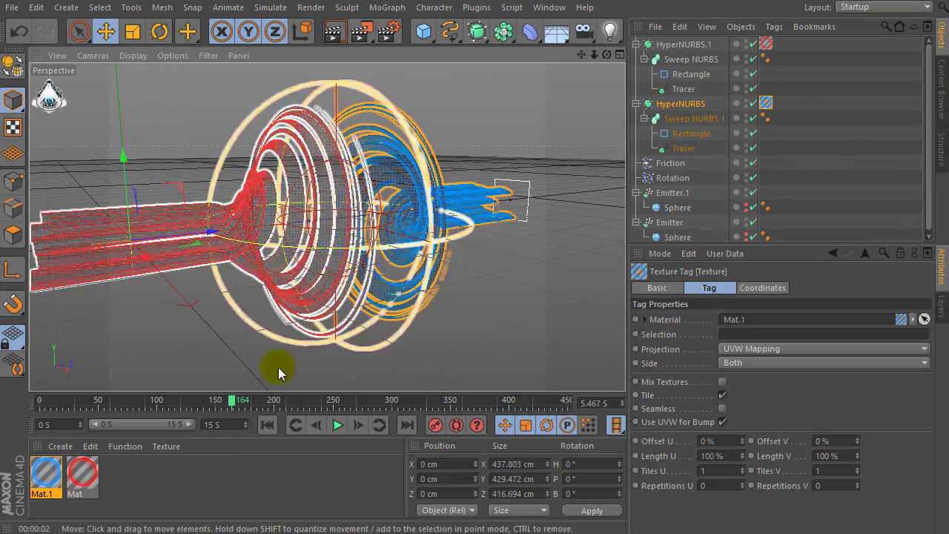
Step: Create a third material, Mat.2, and open it in the Material Editor
left_click(184, 480)
double_click(150, 490)
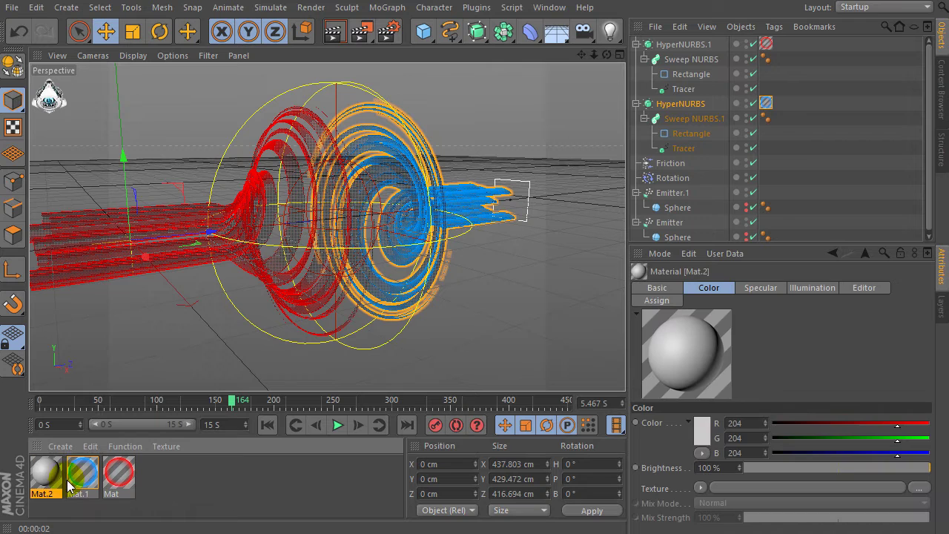
double_click(46, 474)
left_click_drag(332, 26, 470, 24)
left_click_drag(339, 27, 383, 21)
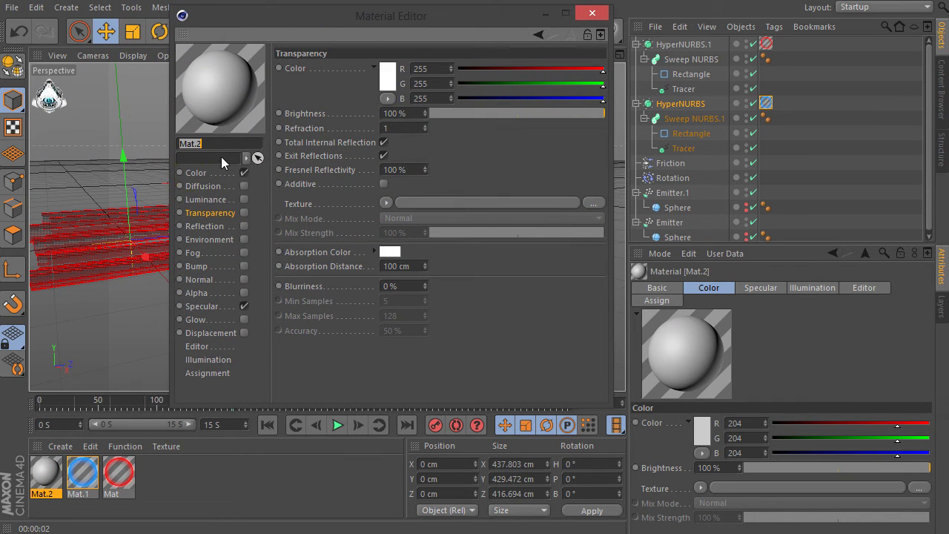
Step: Give Mat.2's Color channel a Gradient texture of type 2D - Circular
left_click(207, 173)
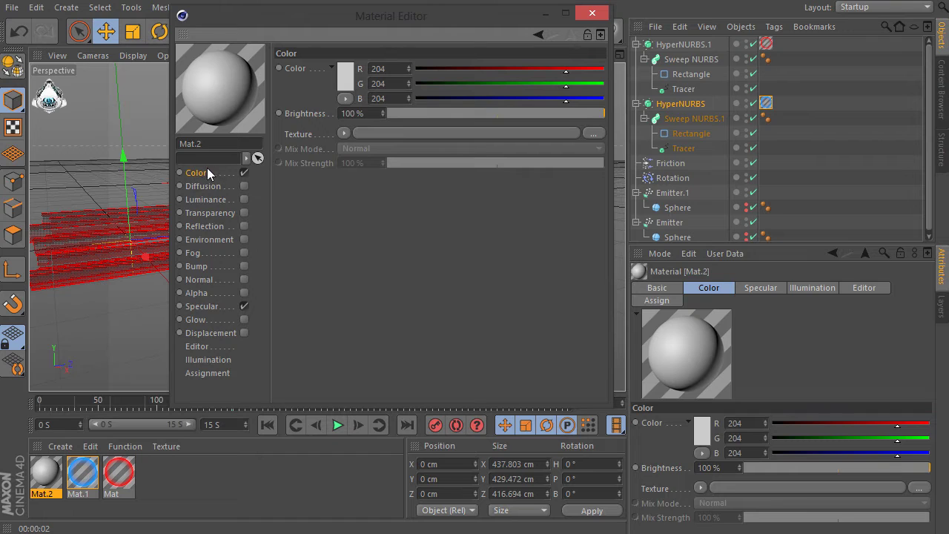
left_click(345, 132)
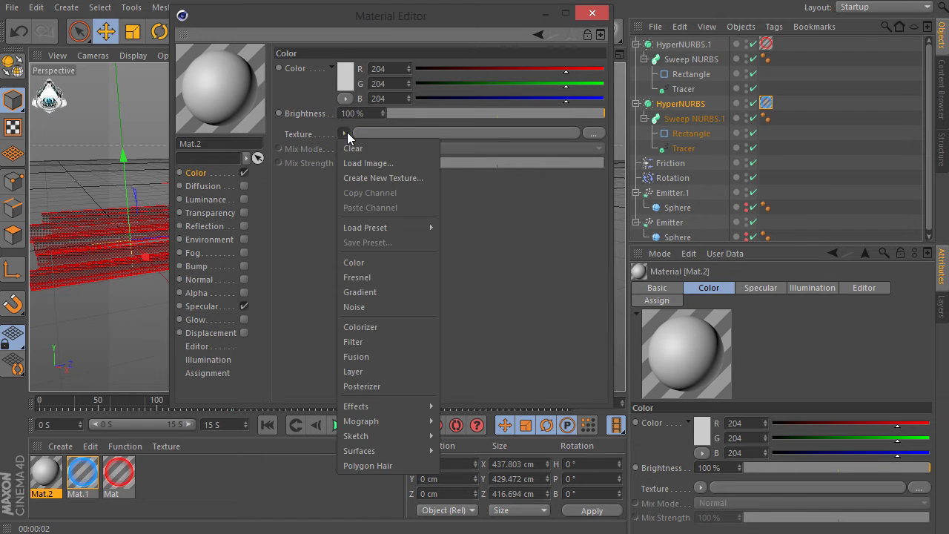
left_click(377, 292)
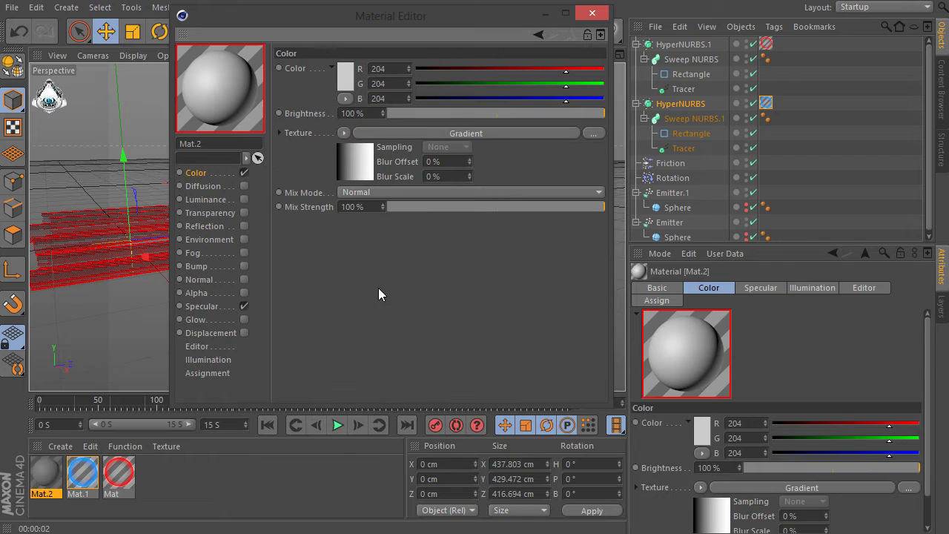
left_click(357, 163)
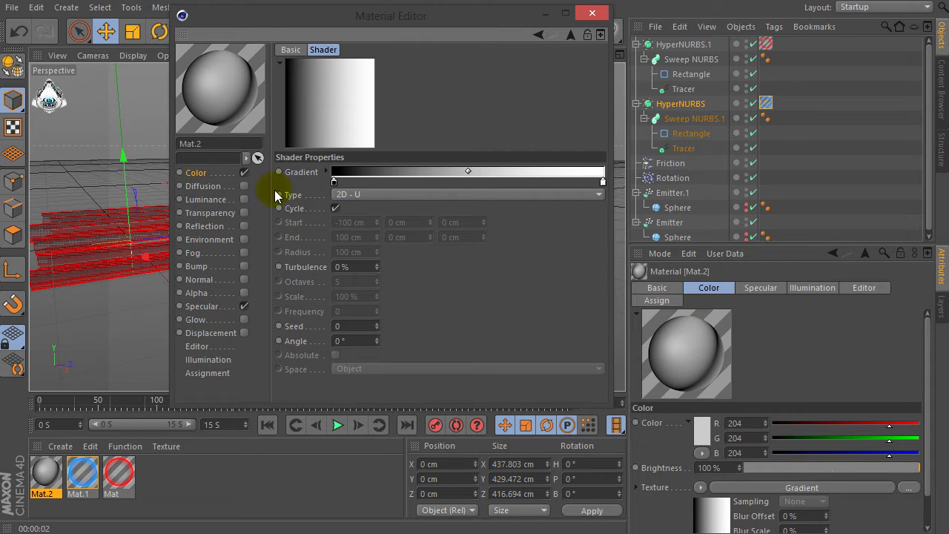
left_click(361, 193)
left_click(385, 269)
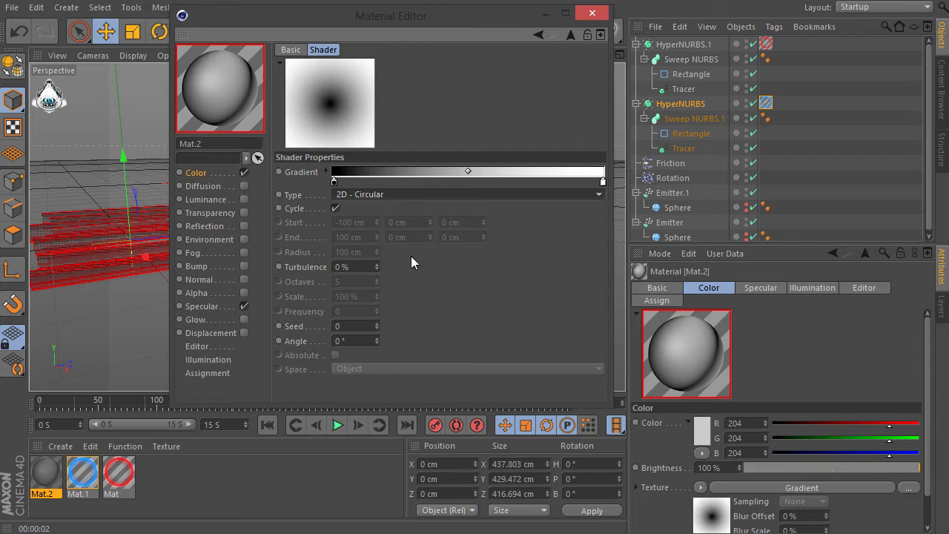
Step: Invert the circular gradient's knots, recolor the white knot dark grayish blue with hue 206°, and move the black knot slightly inward
right_click(335, 185)
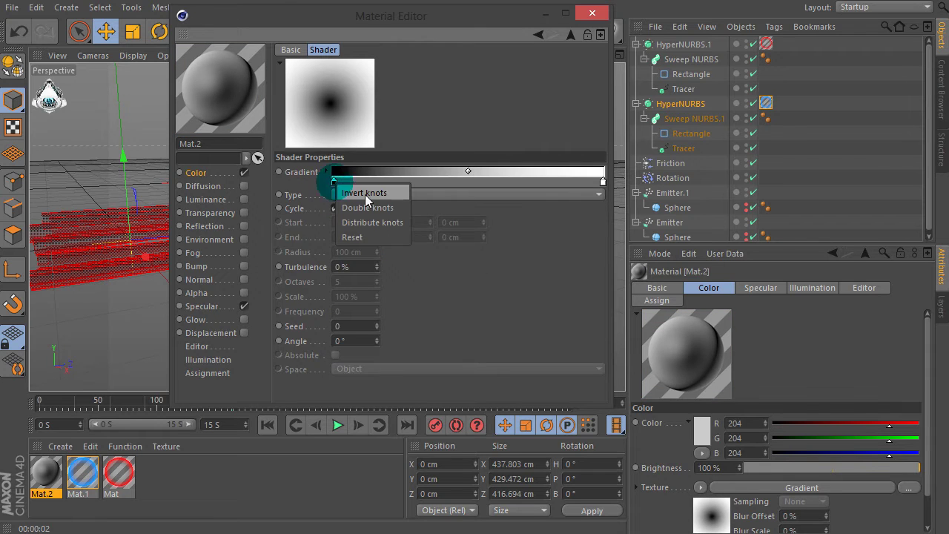
left_click(359, 193)
left_click(335, 183)
double_click(334, 183)
left_click(378, 128)
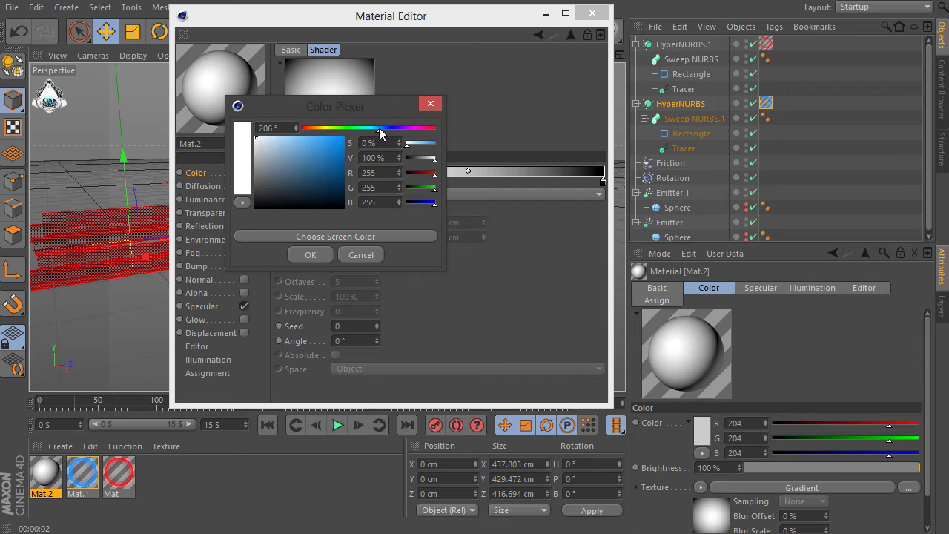
left_click(284, 190)
left_click(276, 180)
left_click(276, 183)
left_click(305, 254)
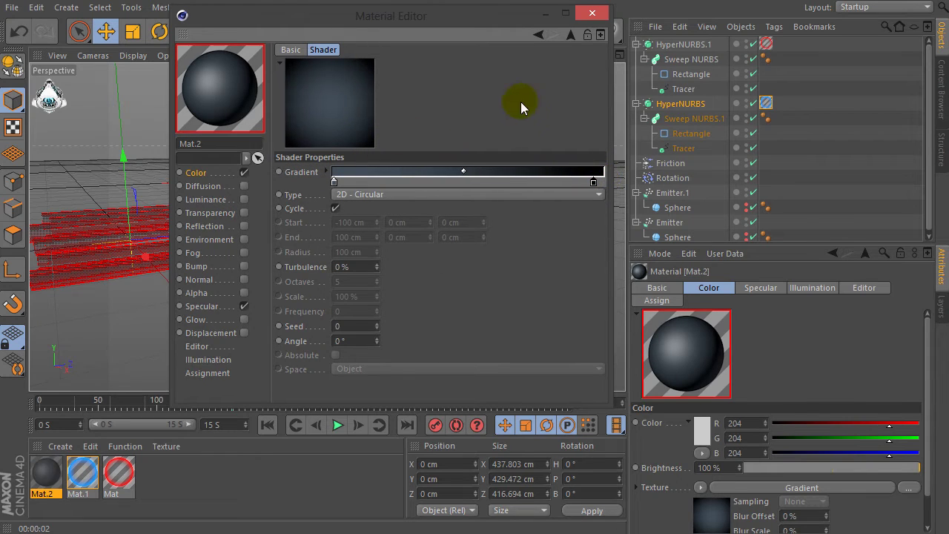
left_click(598, 16)
Step: Add a Background object to the scene and apply Mat.2 to it
left_click(562, 33)
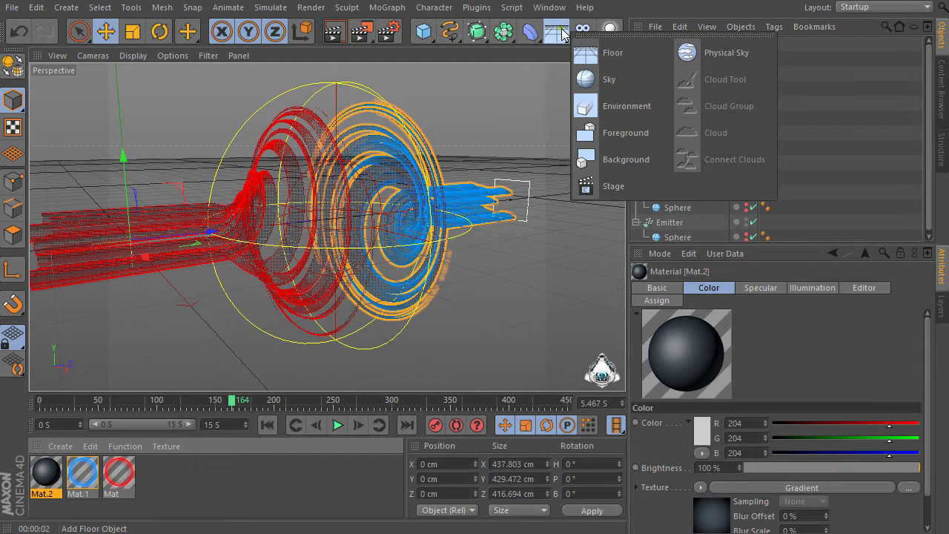
left_click(629, 163)
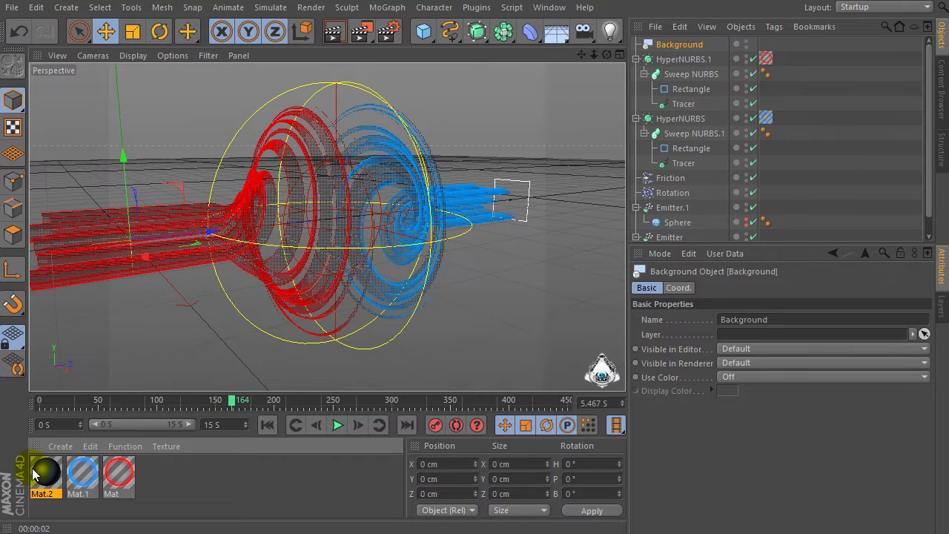
left_click_drag(727, 28, 675, 51)
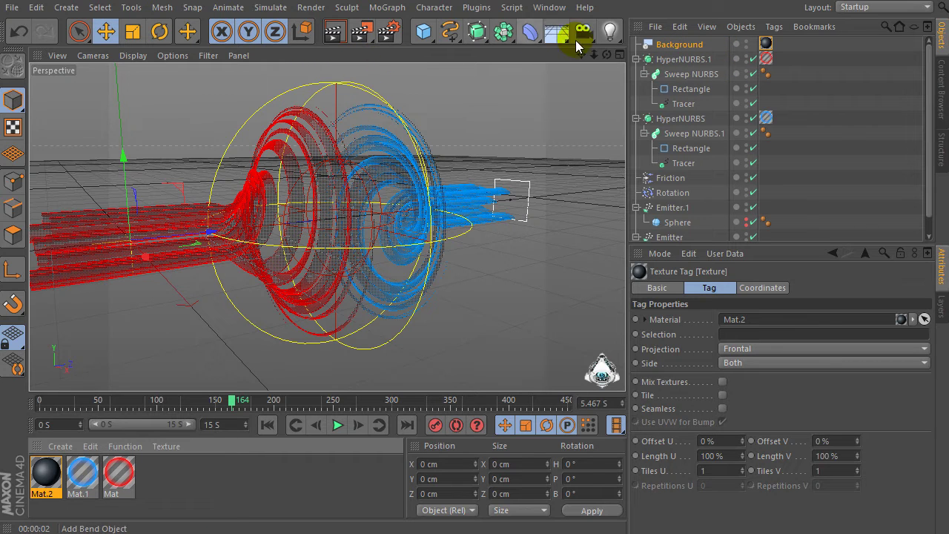
left_click_drag(594, 54, 528, 58)
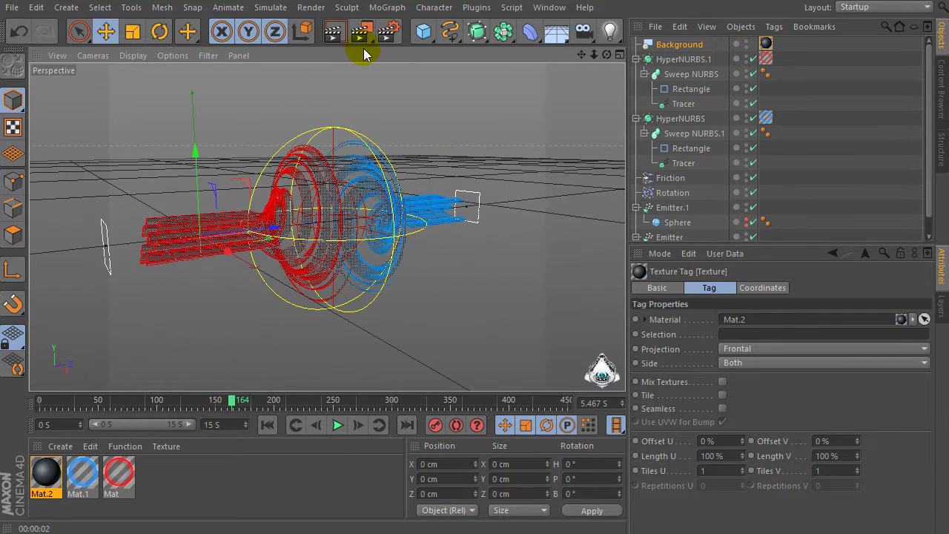
Step: Test-render the perspective view and set the render output to the Film/Video preset HDV/HDTV 720 29.97
left_click(334, 31)
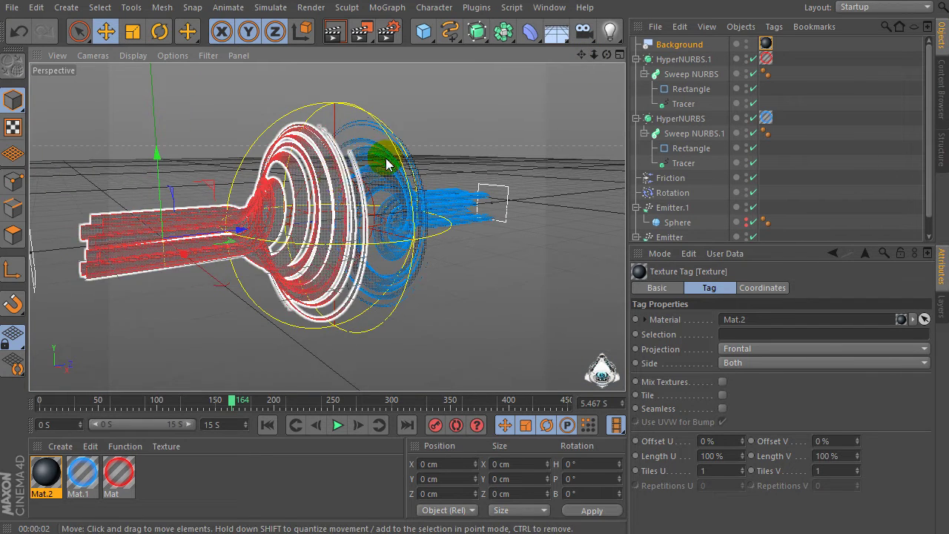
left_click(387, 32)
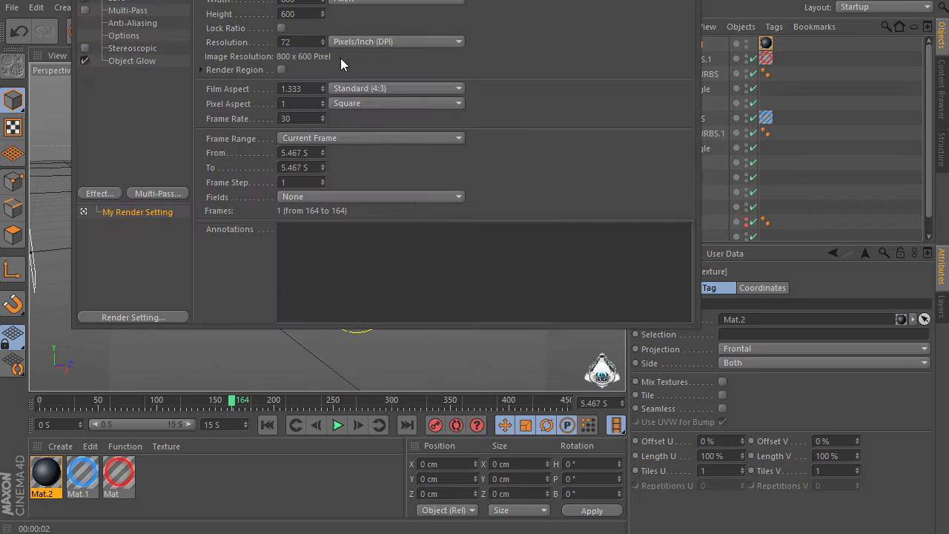
left_click_drag(357, 0, 385, 9)
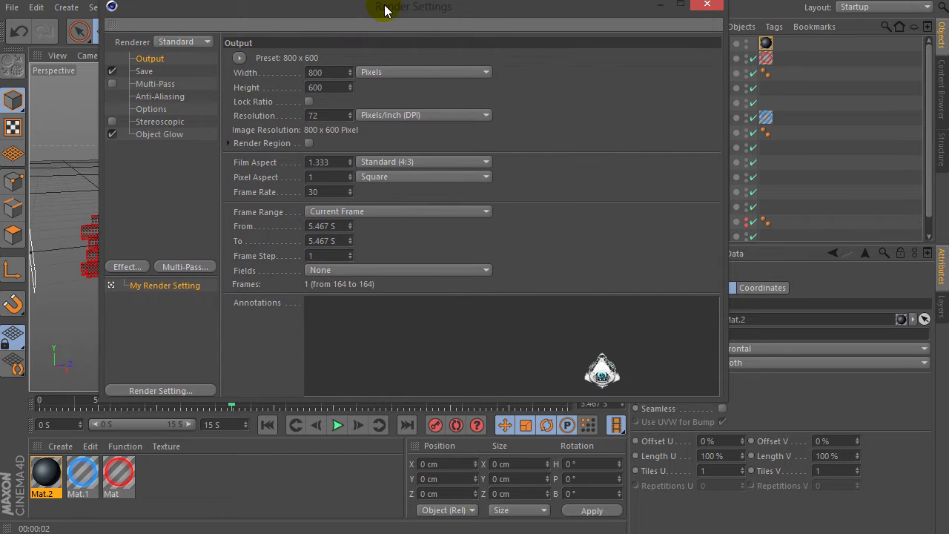
left_click(238, 58)
mouse_move(268, 102)
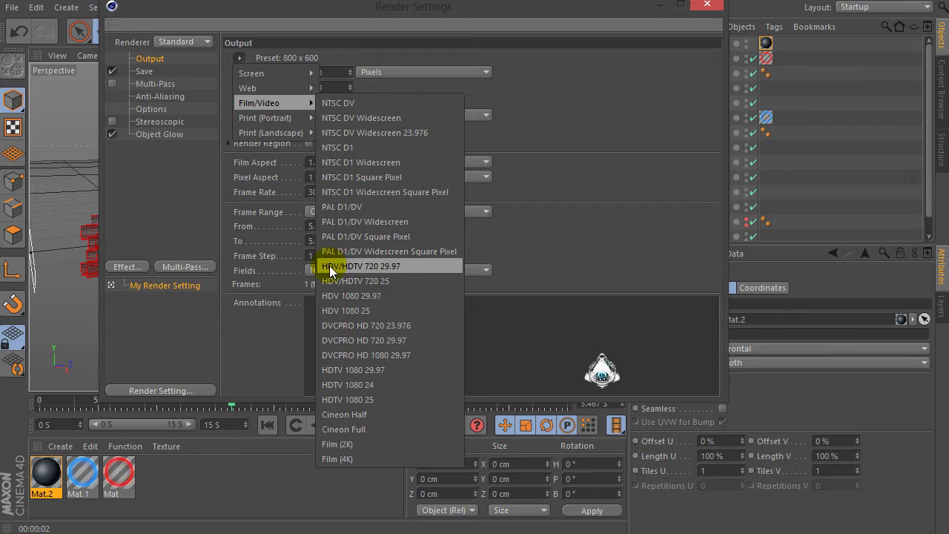
left_click(389, 266)
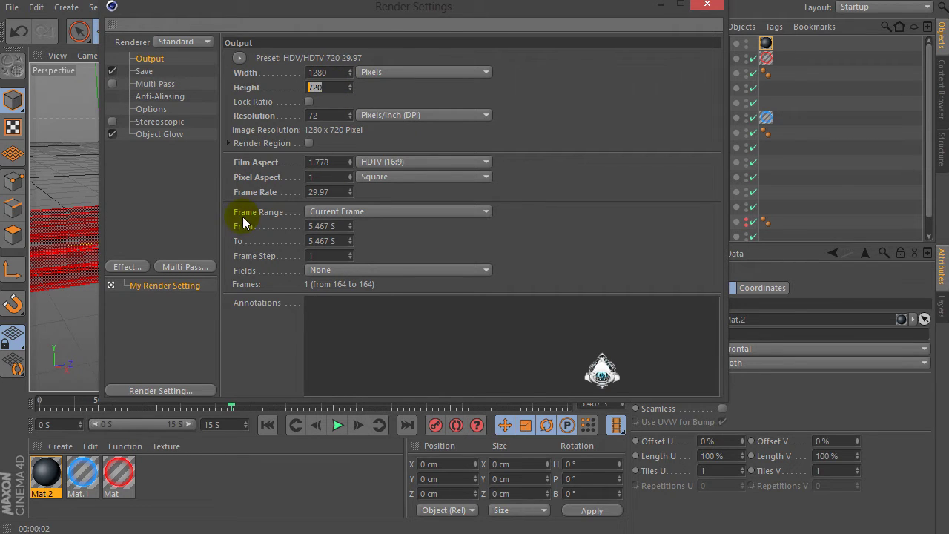
Step: Set the render output's frame range to All Frames
left_click(413, 211)
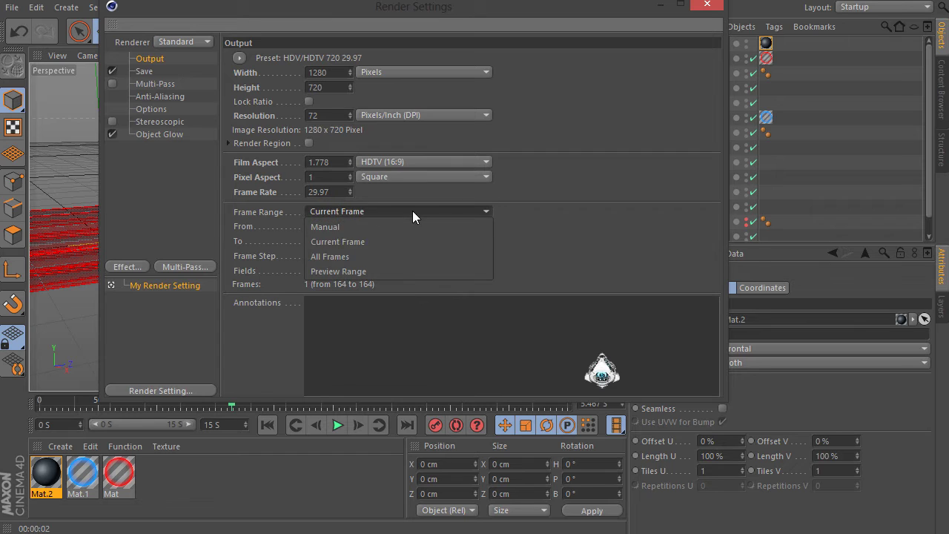
left_click(395, 255)
left_click(331, 226)
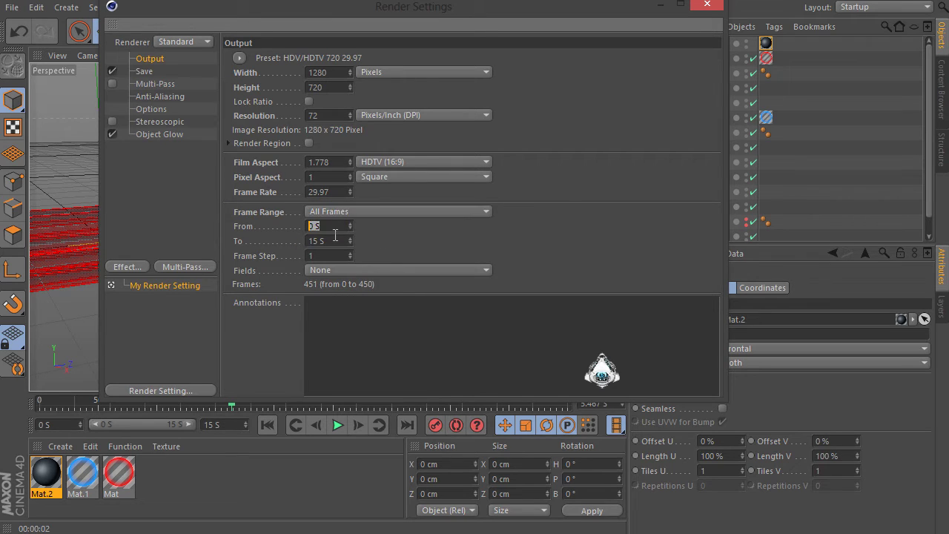
Step: Set the regular image save format to QuickTime Movie in the render settings
left_click(145, 71)
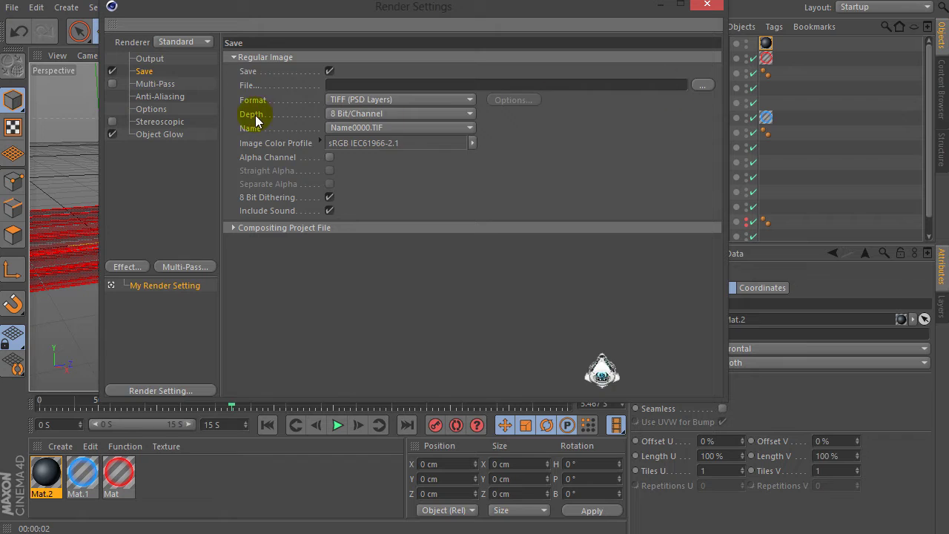
left_click(358, 99)
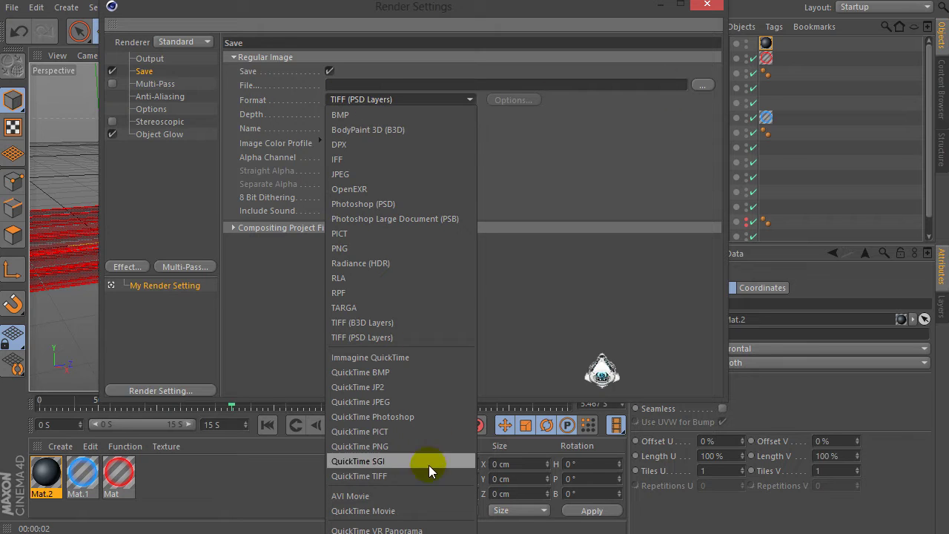
left_click(363, 510)
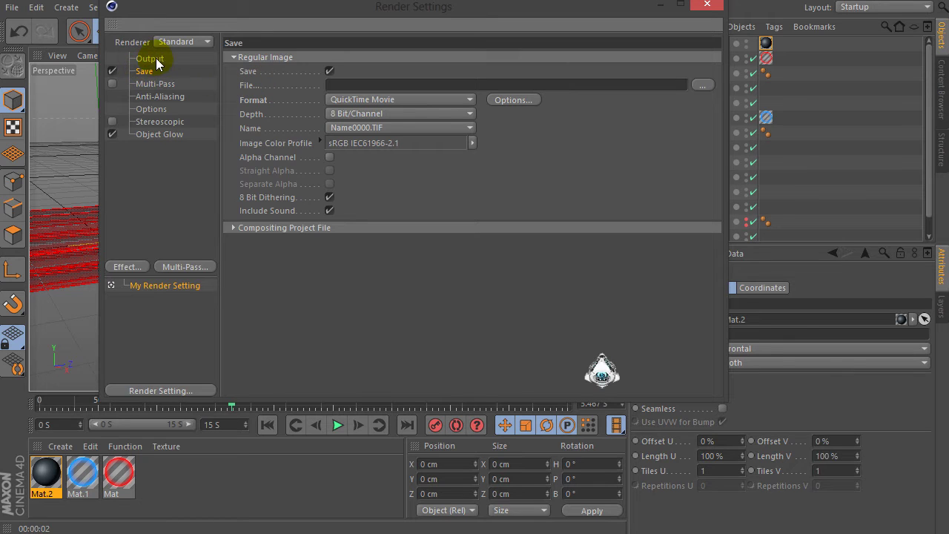
Step: Set the render's anti-aliasing to Best, recheck the output settings, and close the render settings
left_click(155, 97)
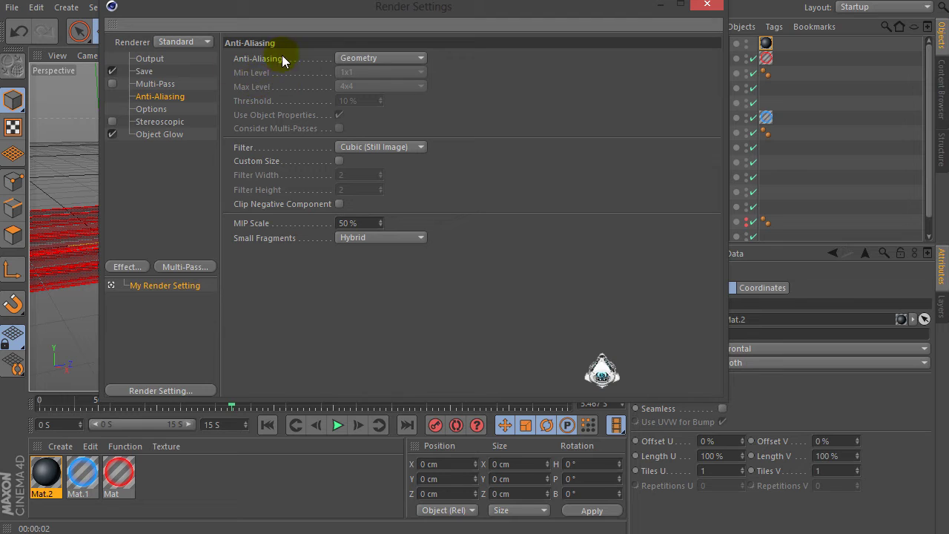
left_click(360, 60)
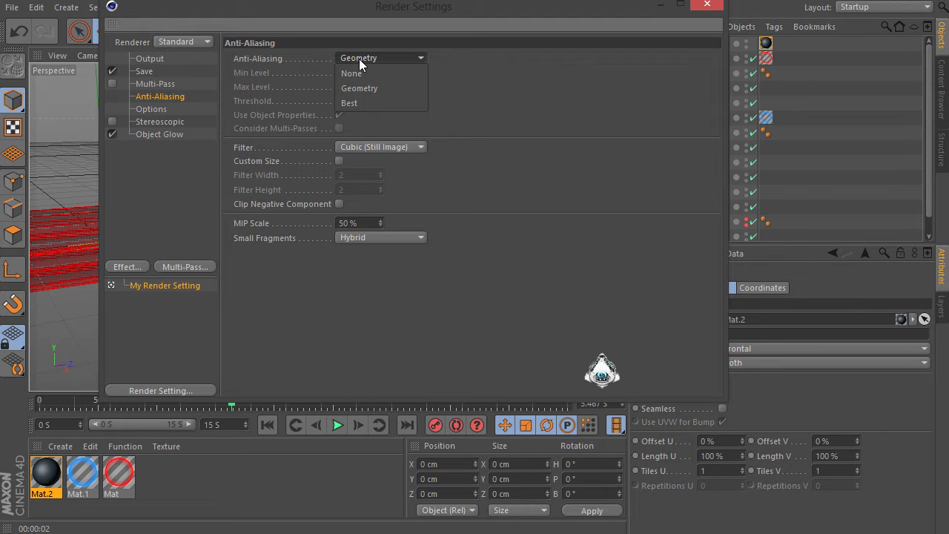
left_click(394, 102)
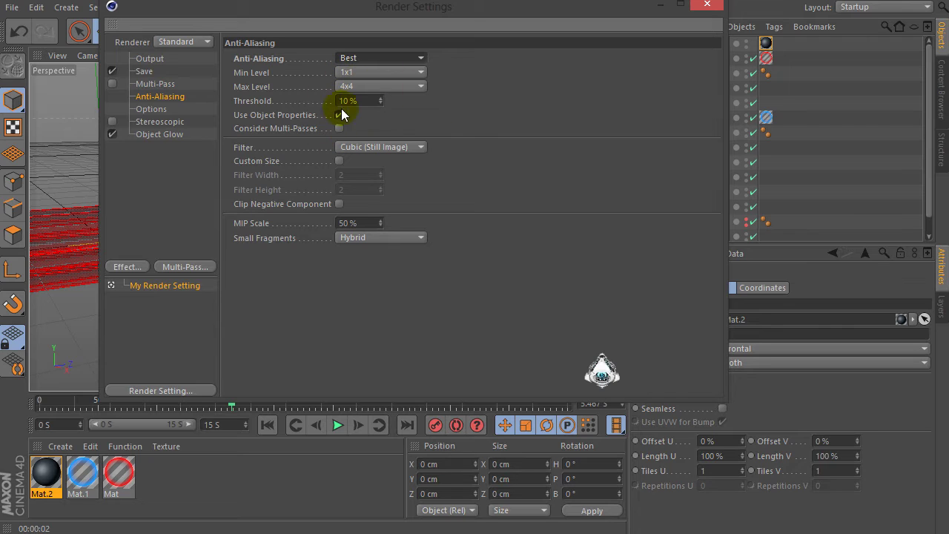
left_click(152, 59)
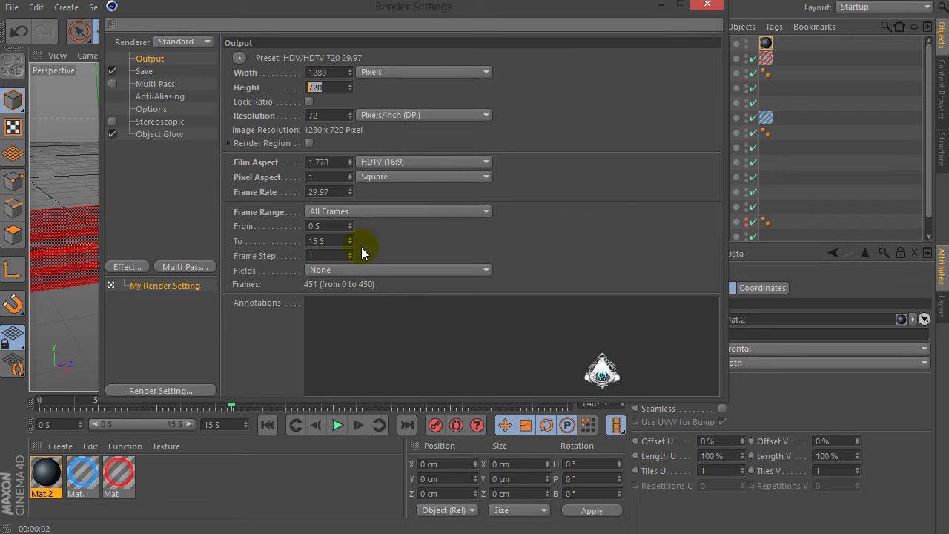
left_click(704, 5)
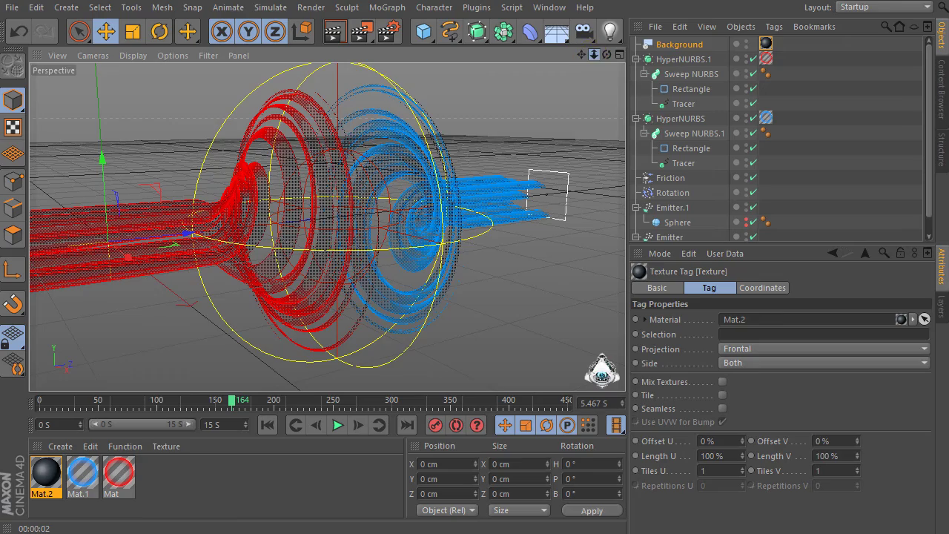
Step: Replay the particle animation from frame 0 to about frame 127 and render the perspective view at that frame
left_click_drag(582, 55, 329, 227)
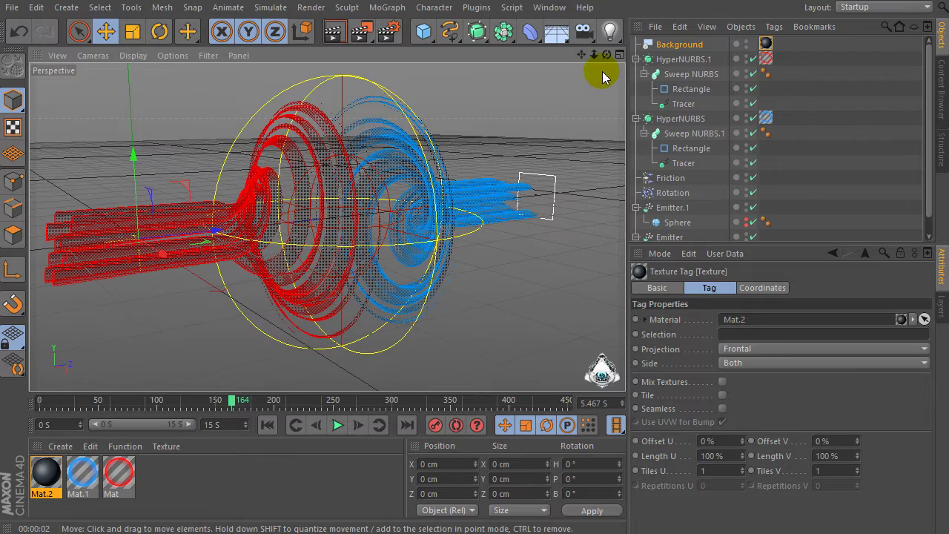
left_click_drag(581, 54, 324, 222)
left_click_drag(628, 97, 614, 99)
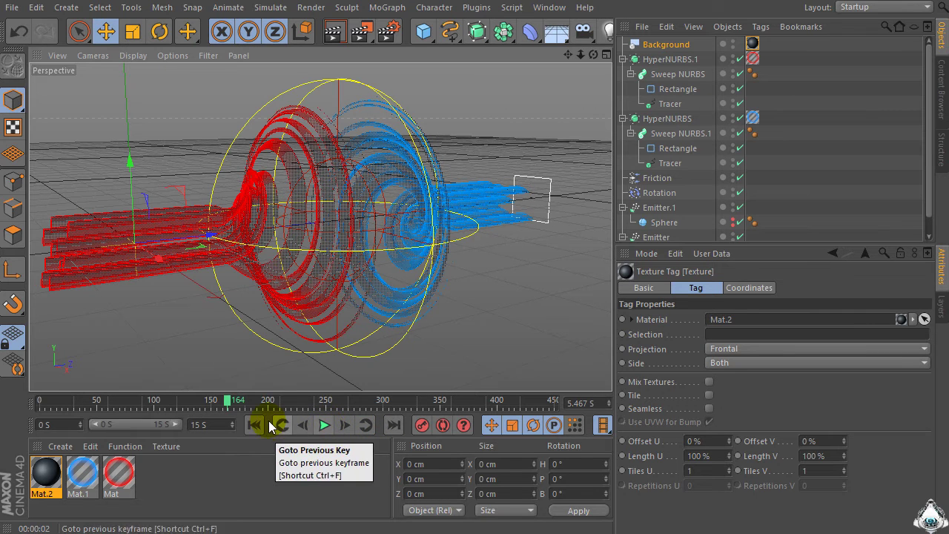
mouse_move(229, 403)
left_mouse_down()
mouse_move(145, 419)
mouse_move(38, 419)
left_mouse_up()
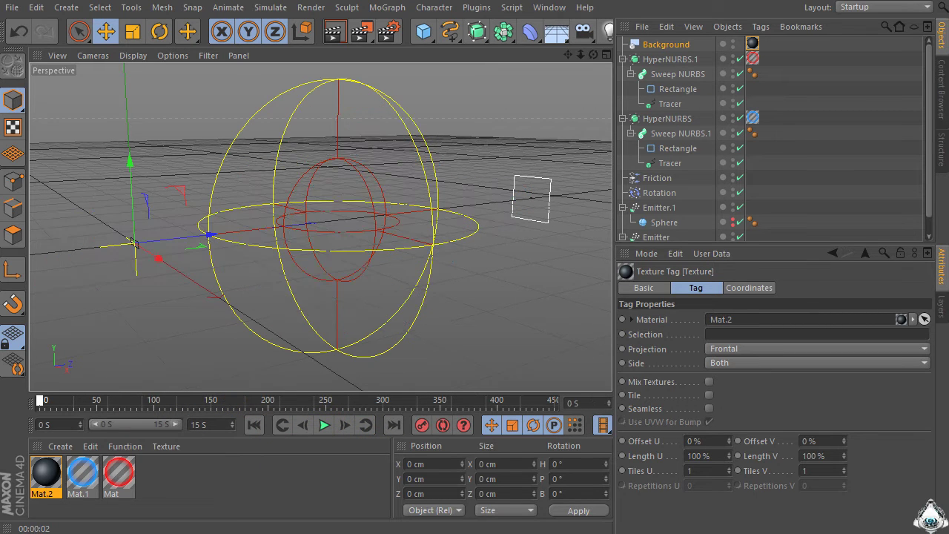
left_click(324, 424)
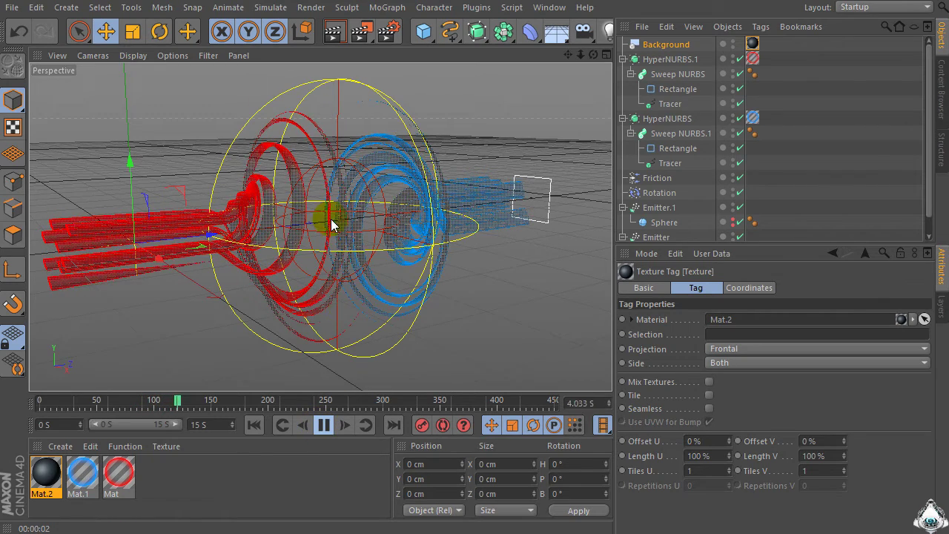
left_click(324, 424)
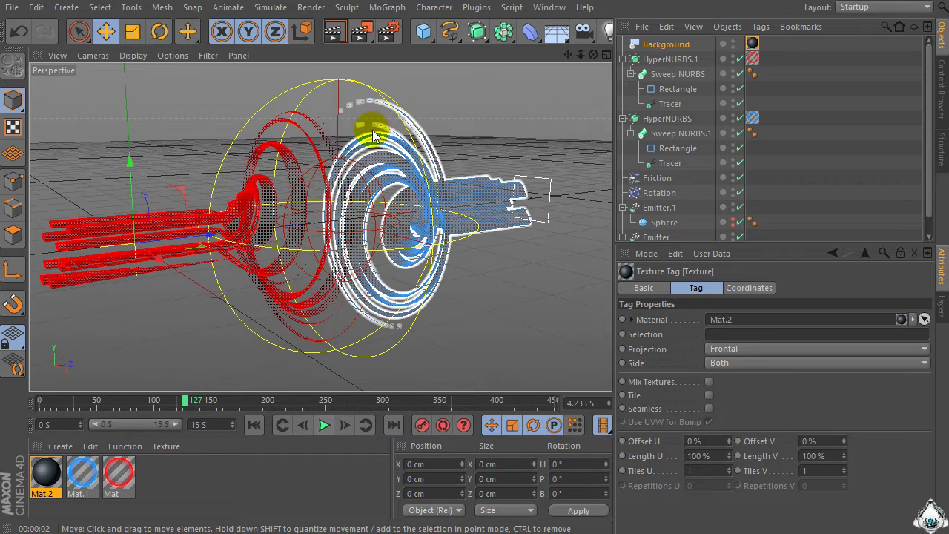
left_click(334, 31)
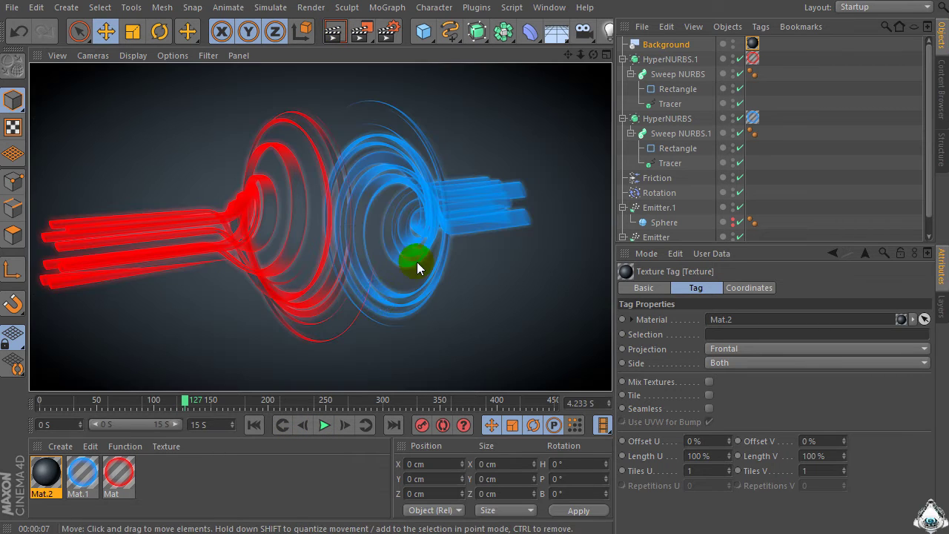
Step: Play the animation on to about frame 168 and render a closer perspective view of the swirling trails
left_click(324, 425)
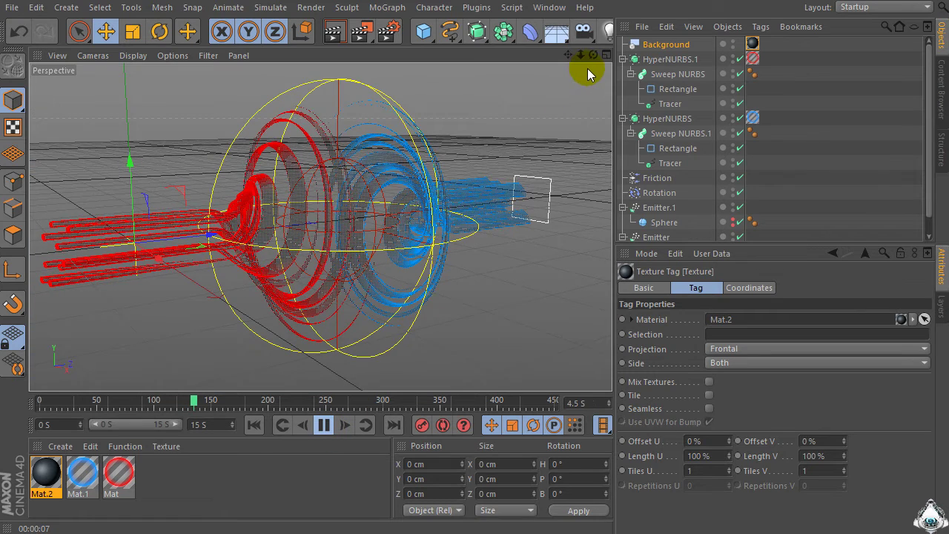
left_click(324, 424)
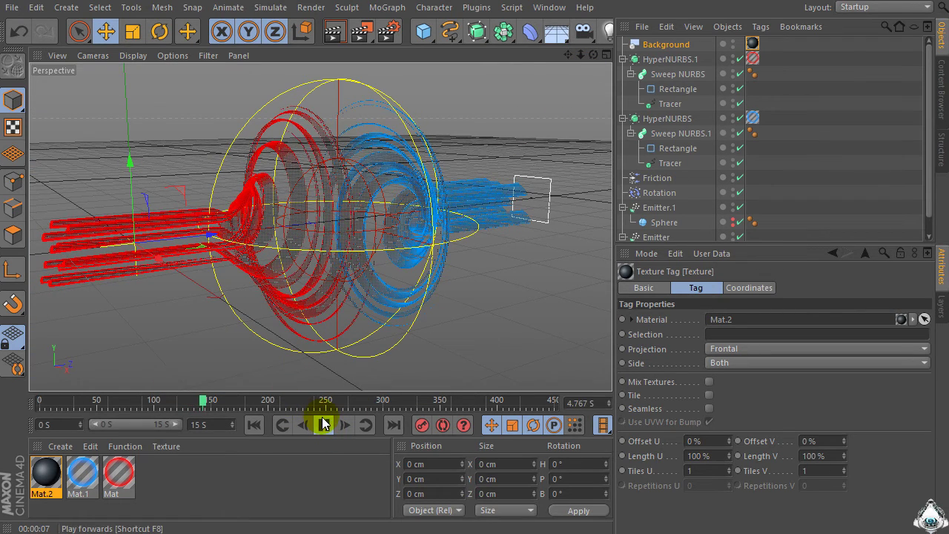
left_click(324, 425)
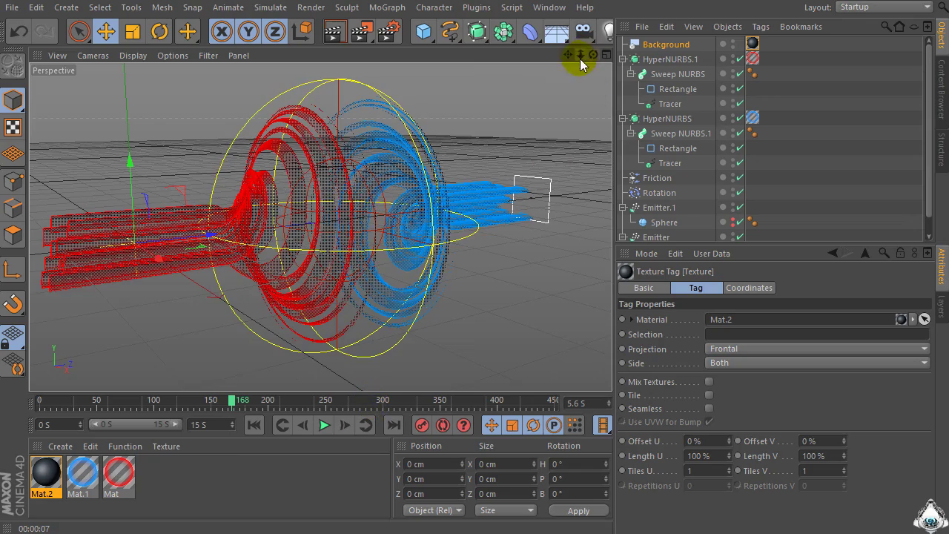
left_click_drag(593, 55, 568, 66)
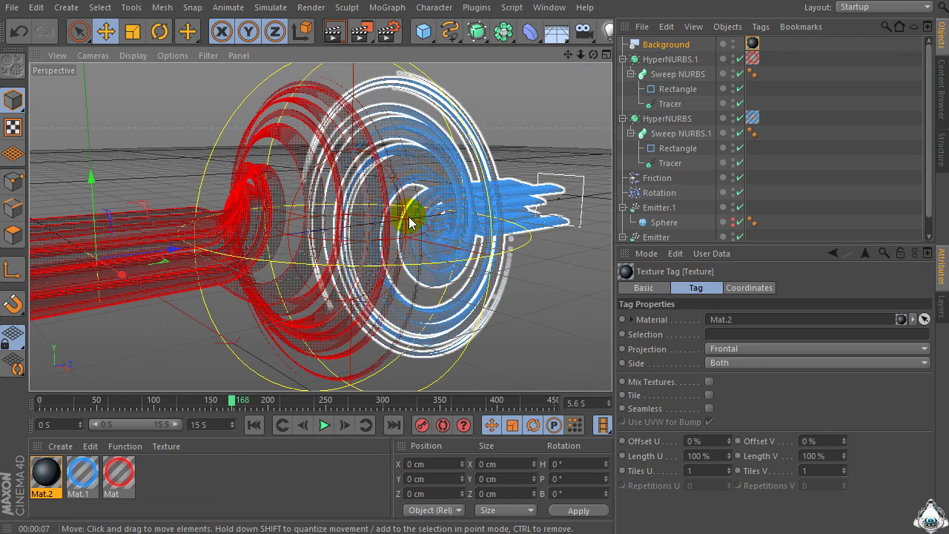
left_click(334, 31)
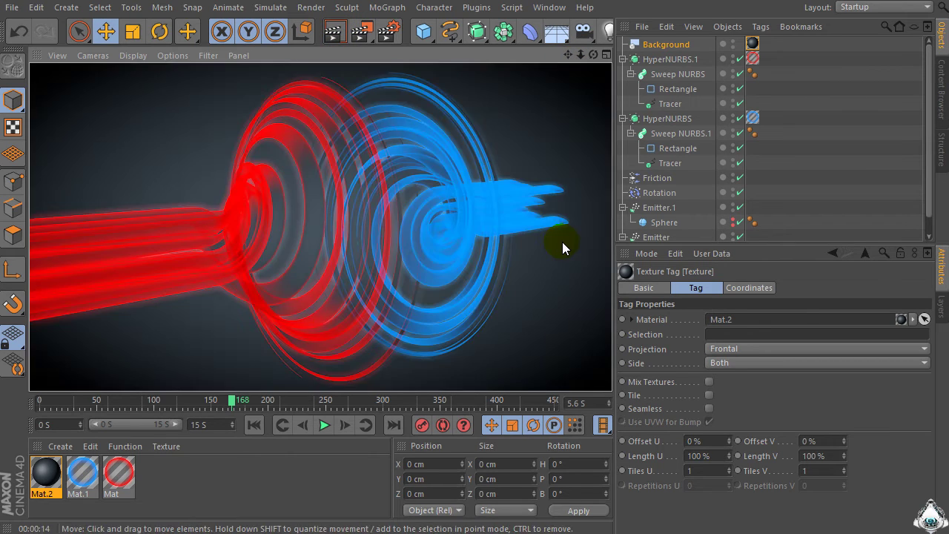